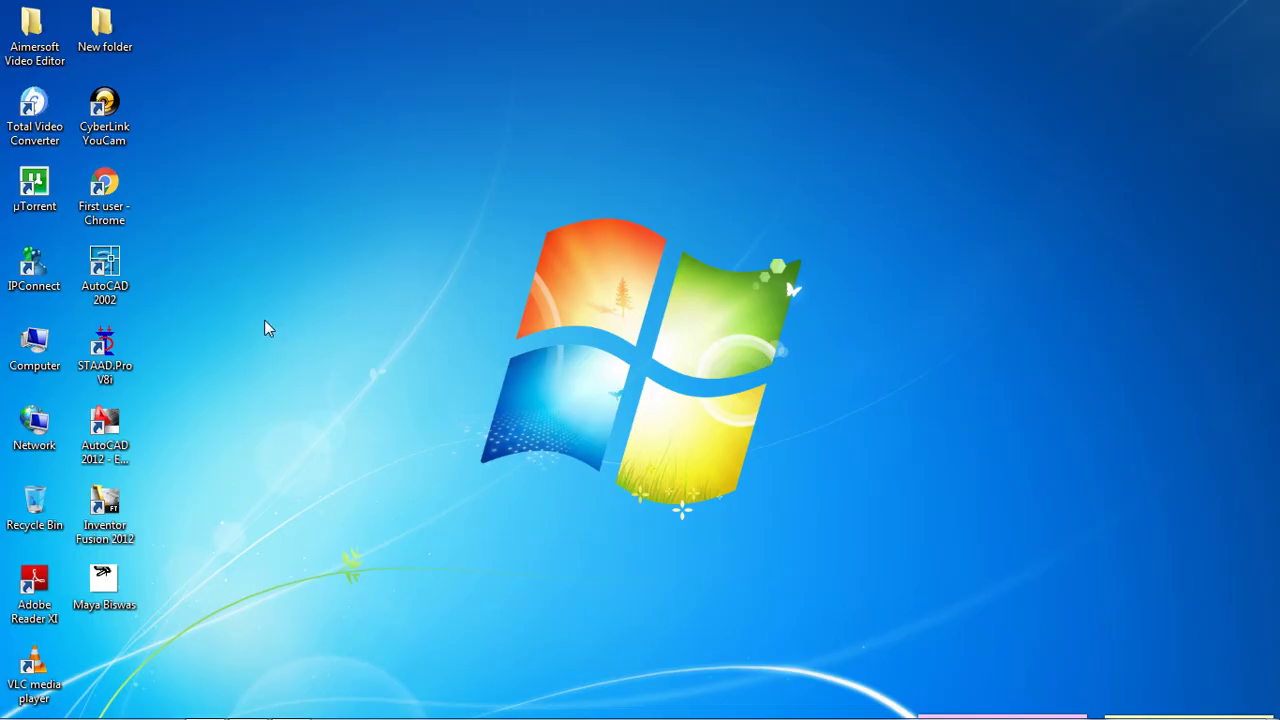
# - Start STAAD.Pro and create a Truss project named Structure1 in meters and kilonewtons, overwriting the existing file and beginning with Add Beam
pyautogui.doubleClick(137, 355)
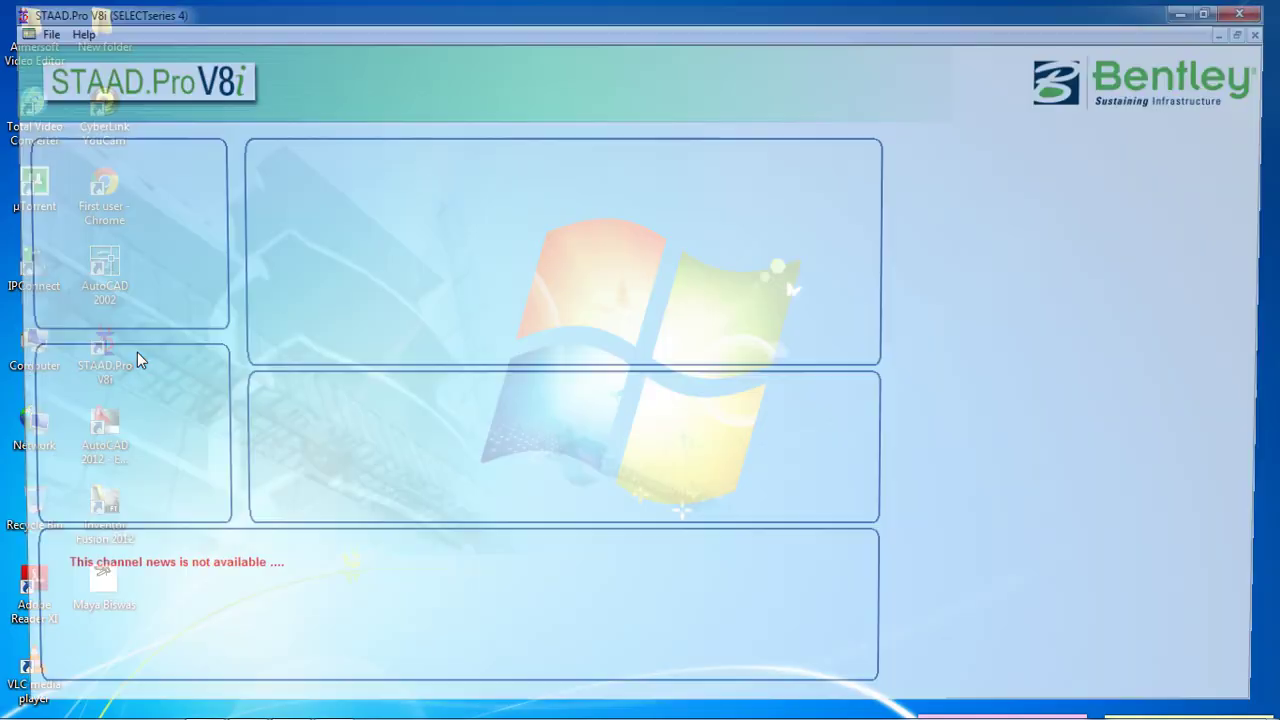
pyautogui.click(85, 183)
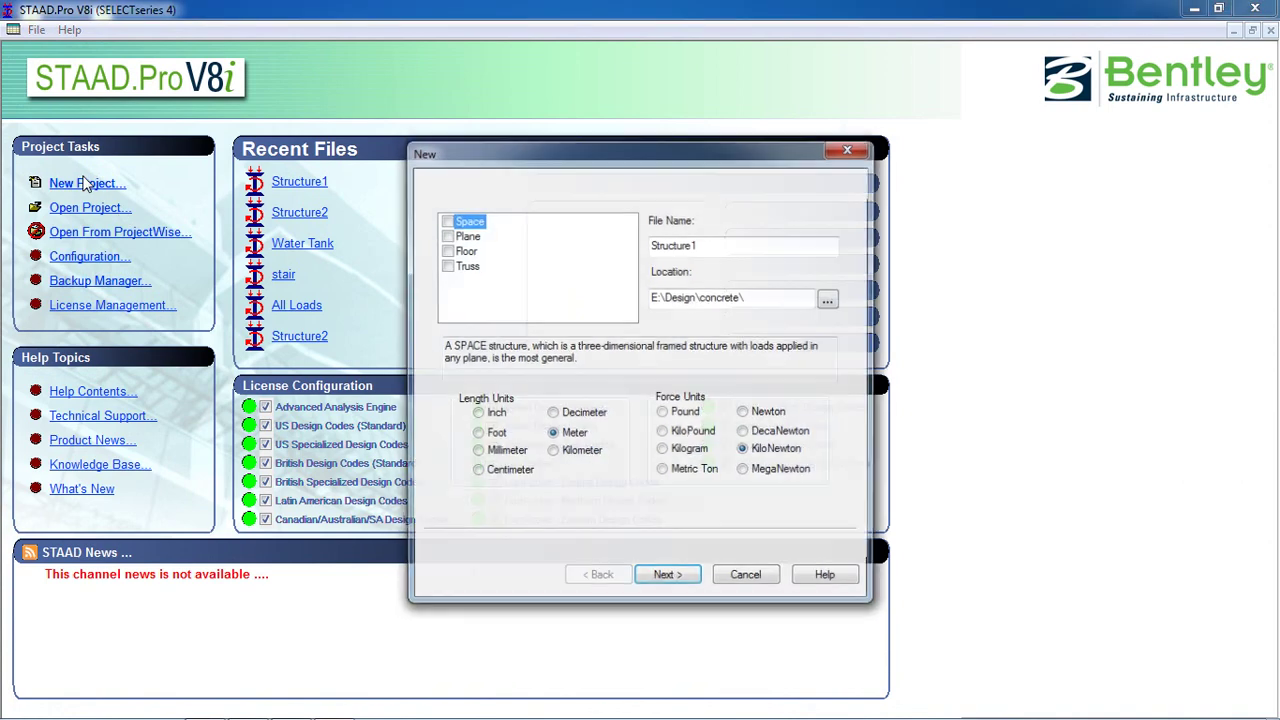
pyautogui.click(465, 266)
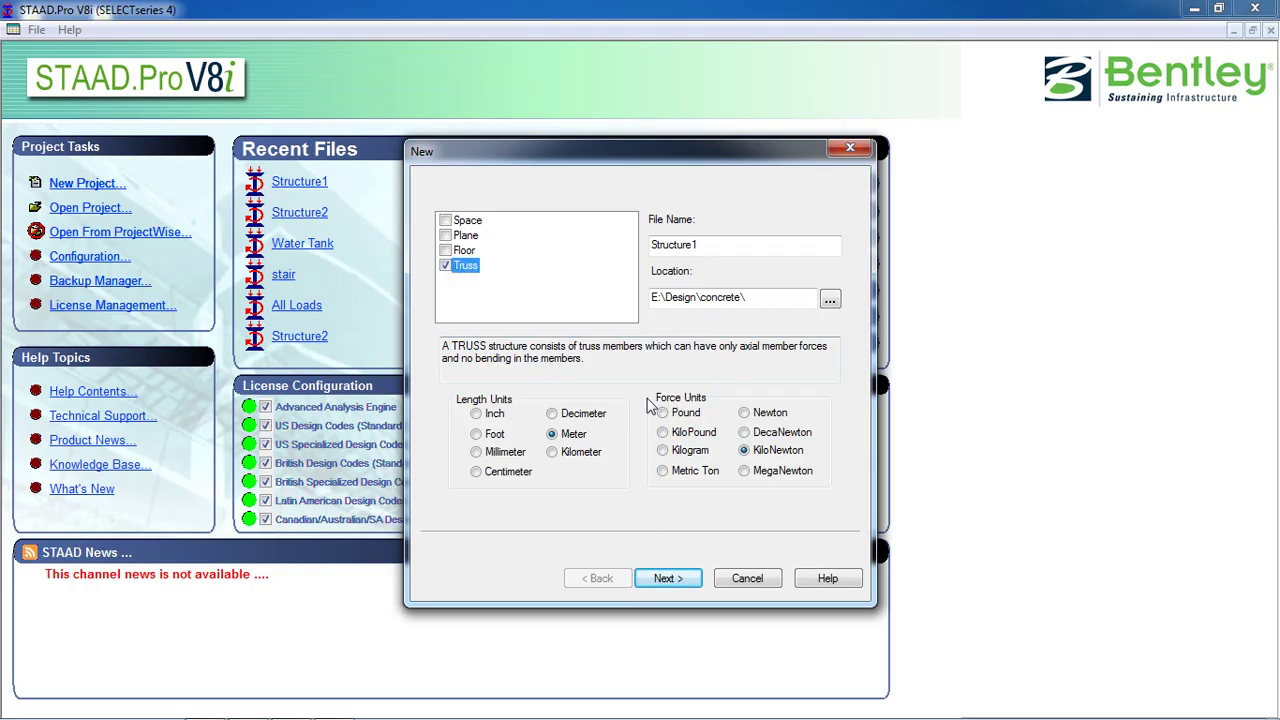
pyautogui.click(574, 438)
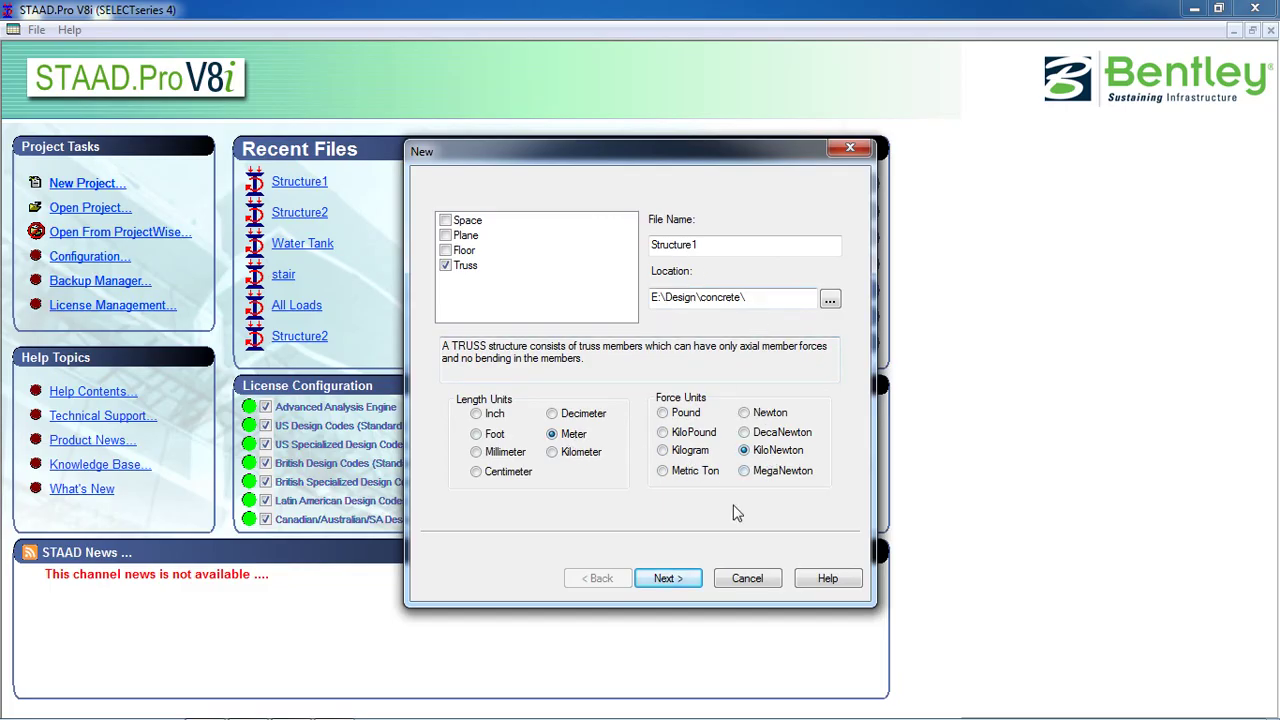
pyautogui.click(670, 580)
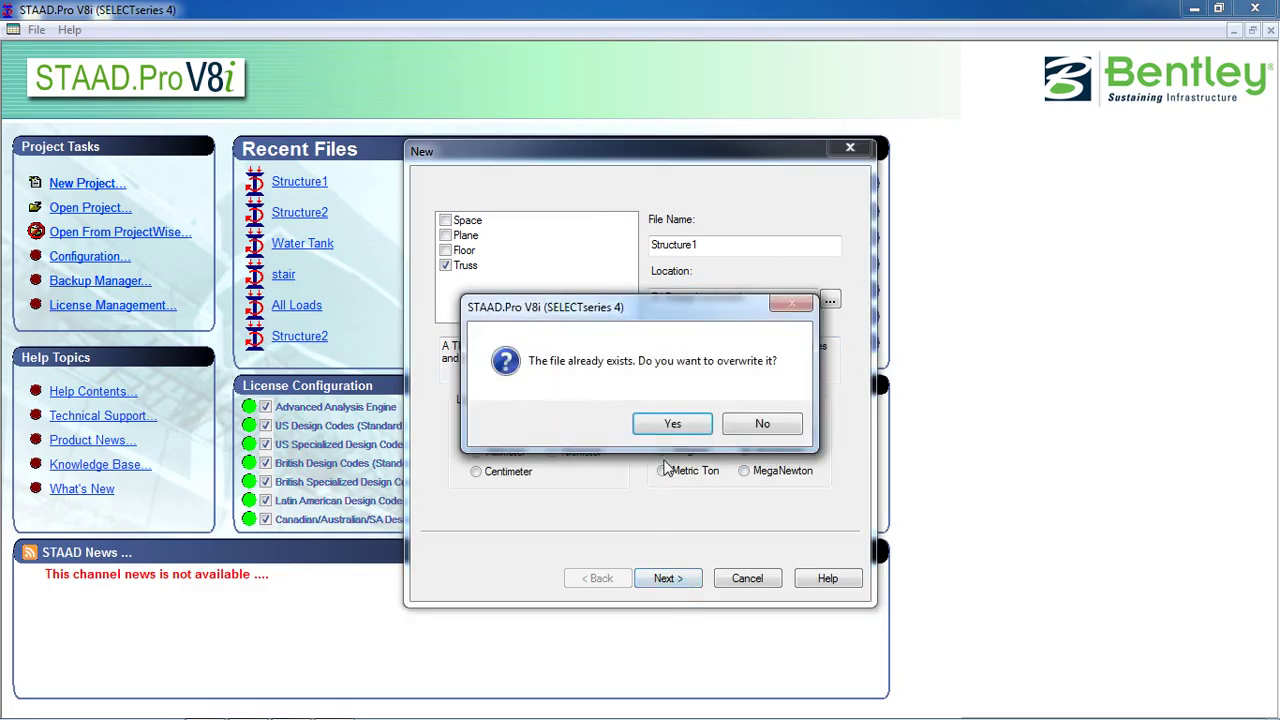
pyautogui.click(666, 423)
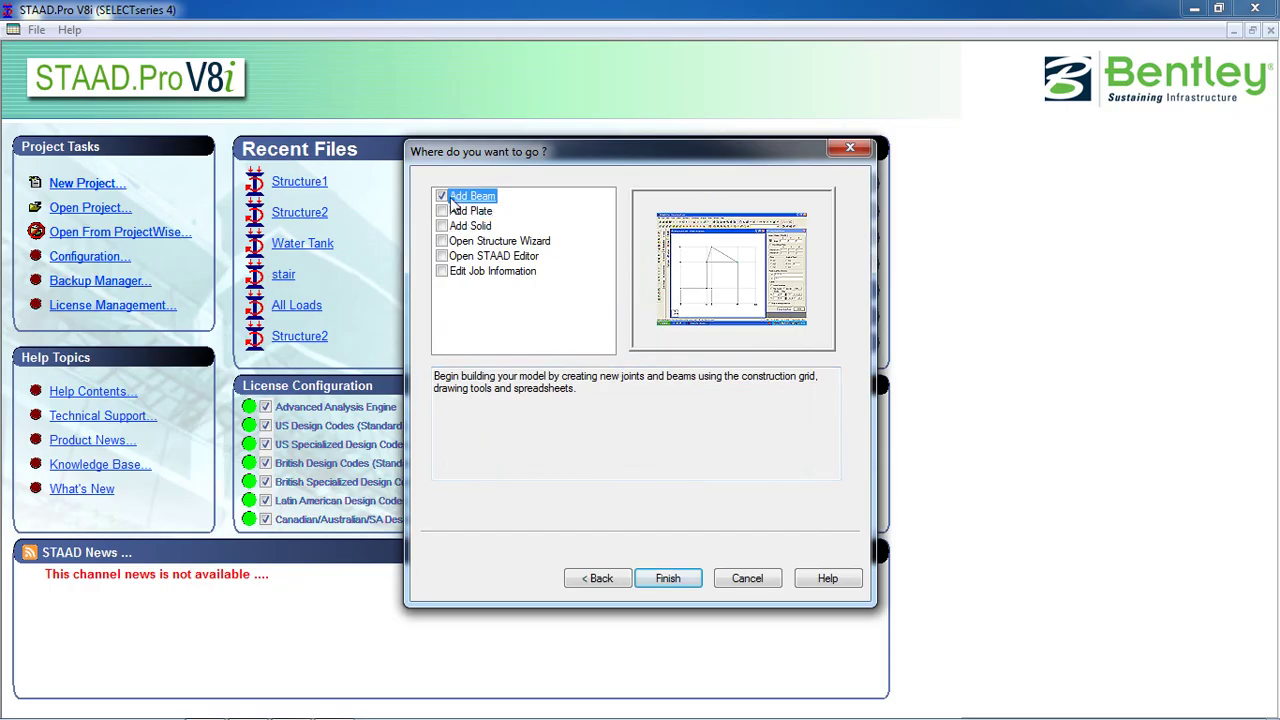
pyautogui.click(668, 578)
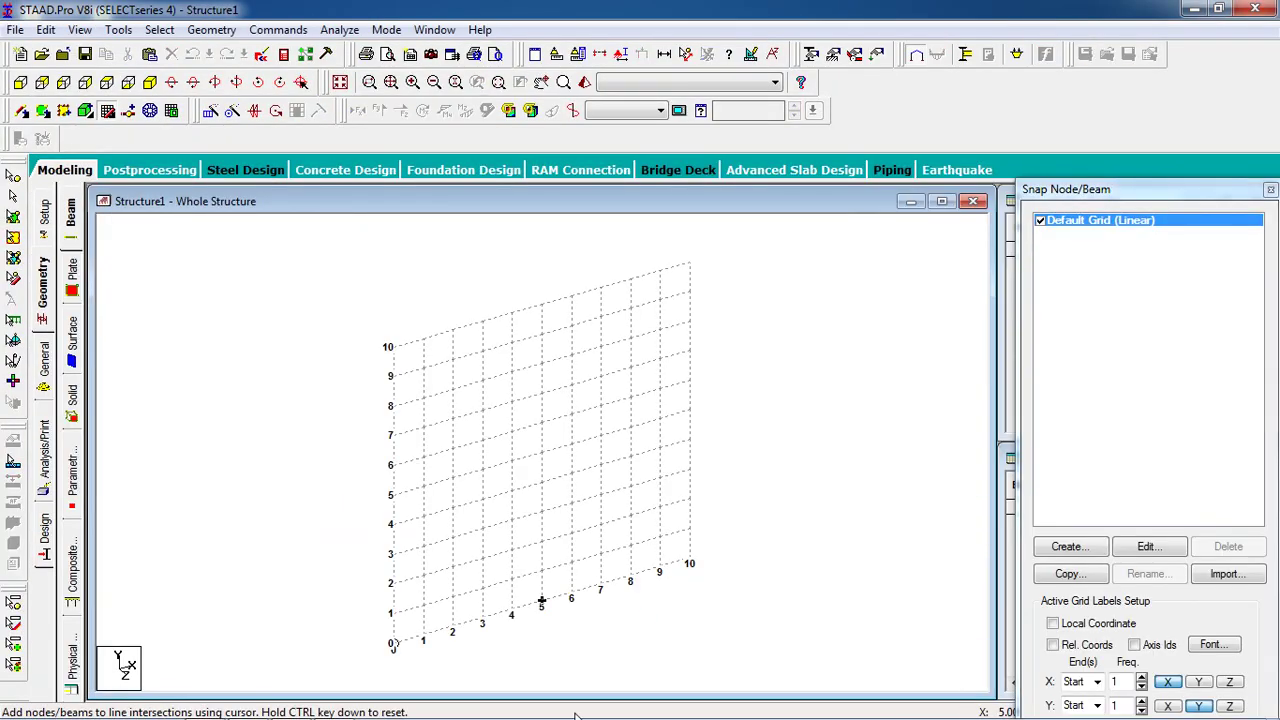
# - Check the Pratt roof truss reference image for its dimensions and show the empty grid from the front
pyautogui.click(290, 707)
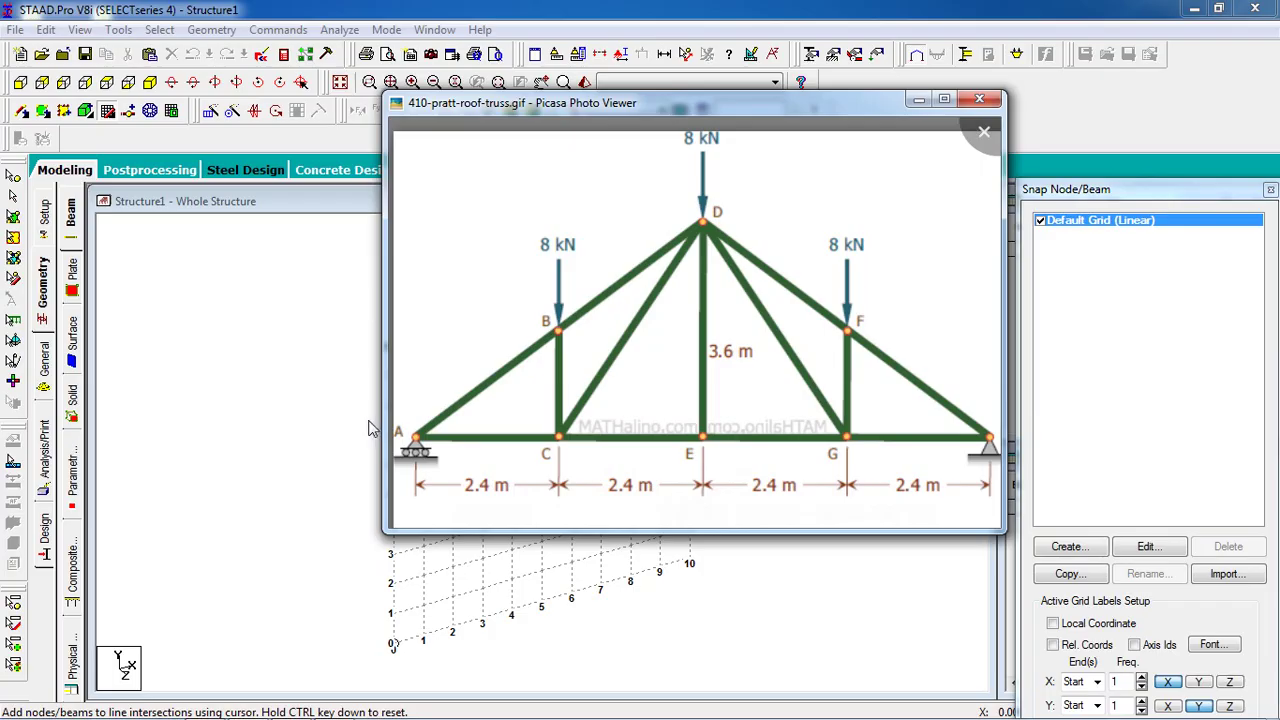
pyautogui.click(548, 8)
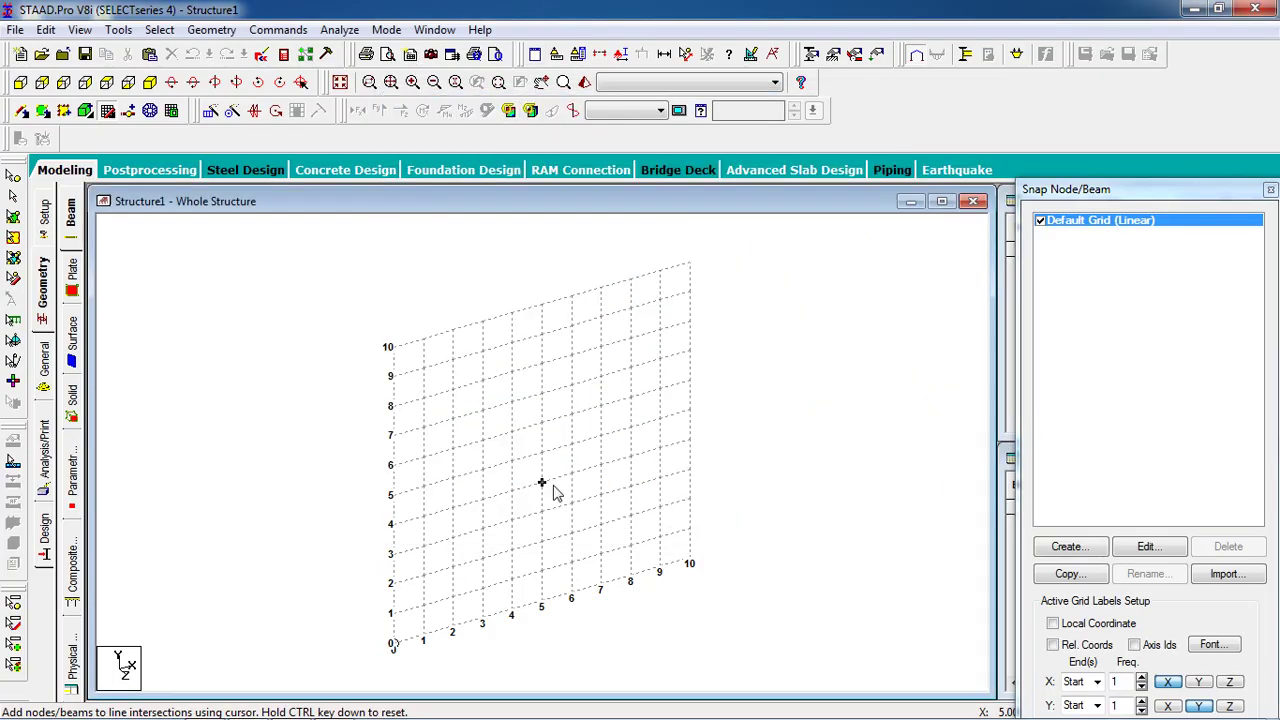
pyautogui.click(19, 82)
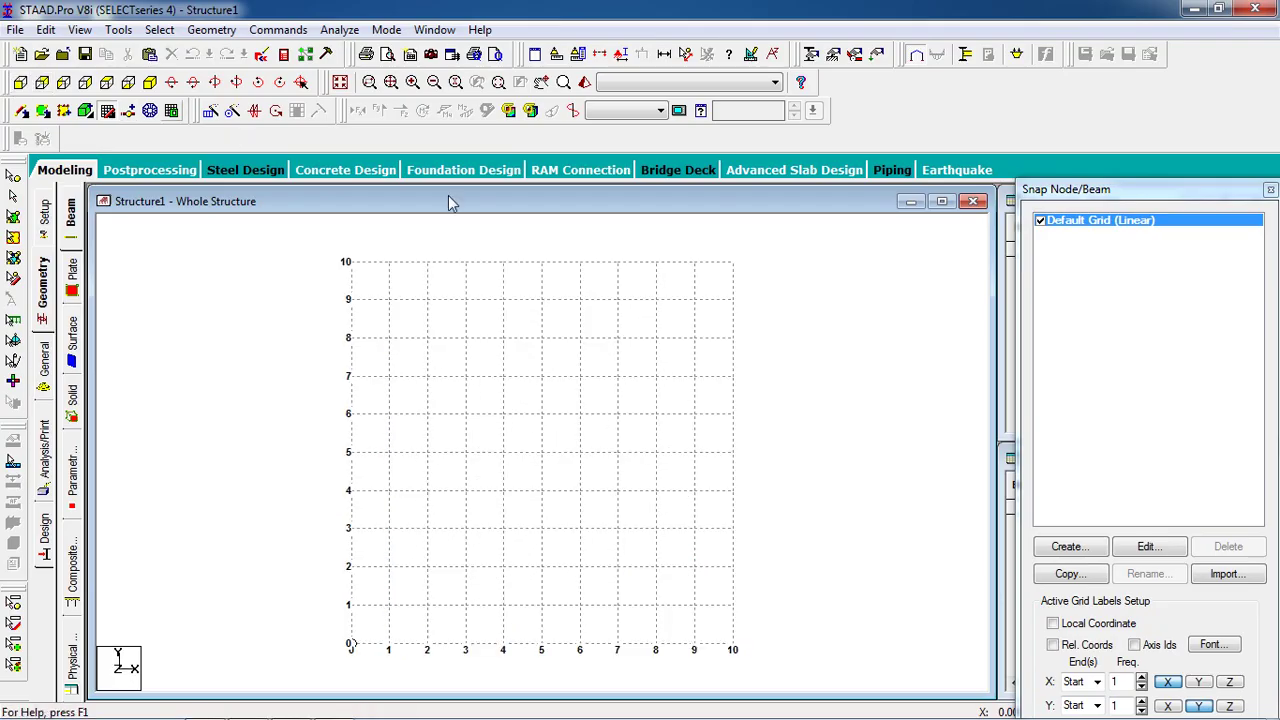
# - Set the X spacing of the default linear grid's construction lines to 2.4 m
pyautogui.moveTo(1147, 190); pyautogui.dragTo(1127, 101)
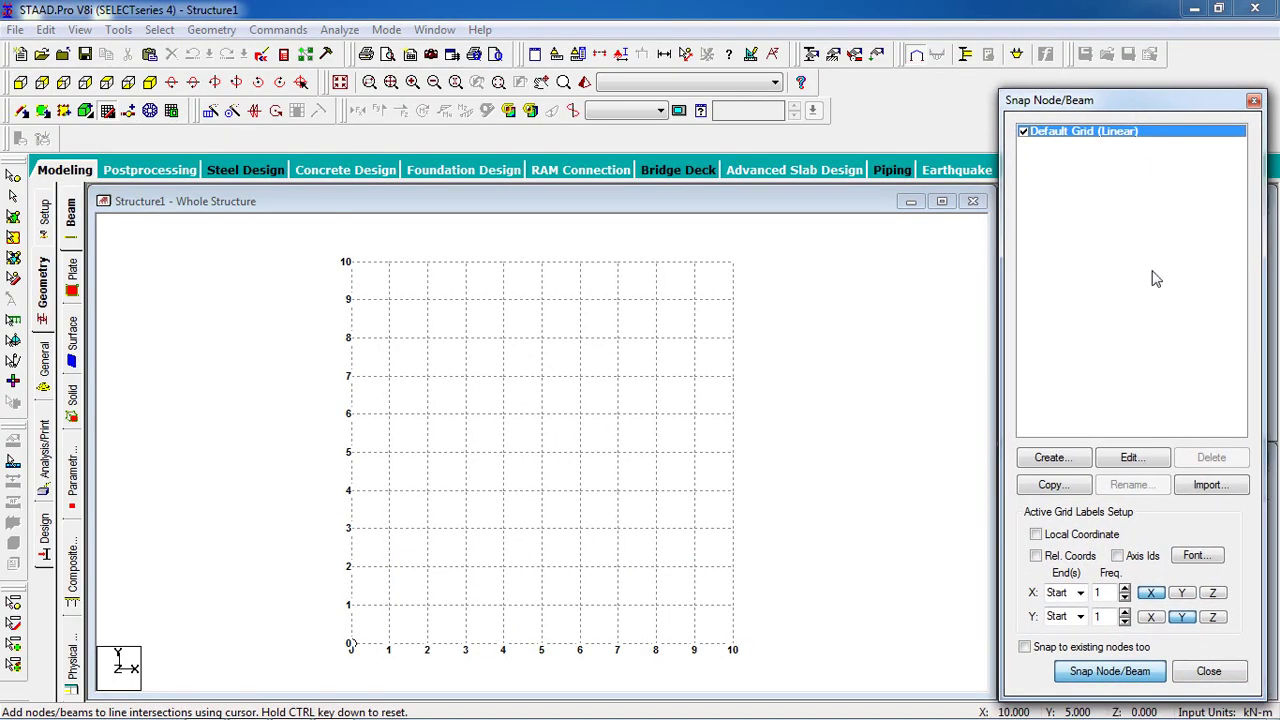
pyautogui.click(1132, 464)
pyautogui.moveTo(880, 404); pyautogui.dragTo(853, 404)
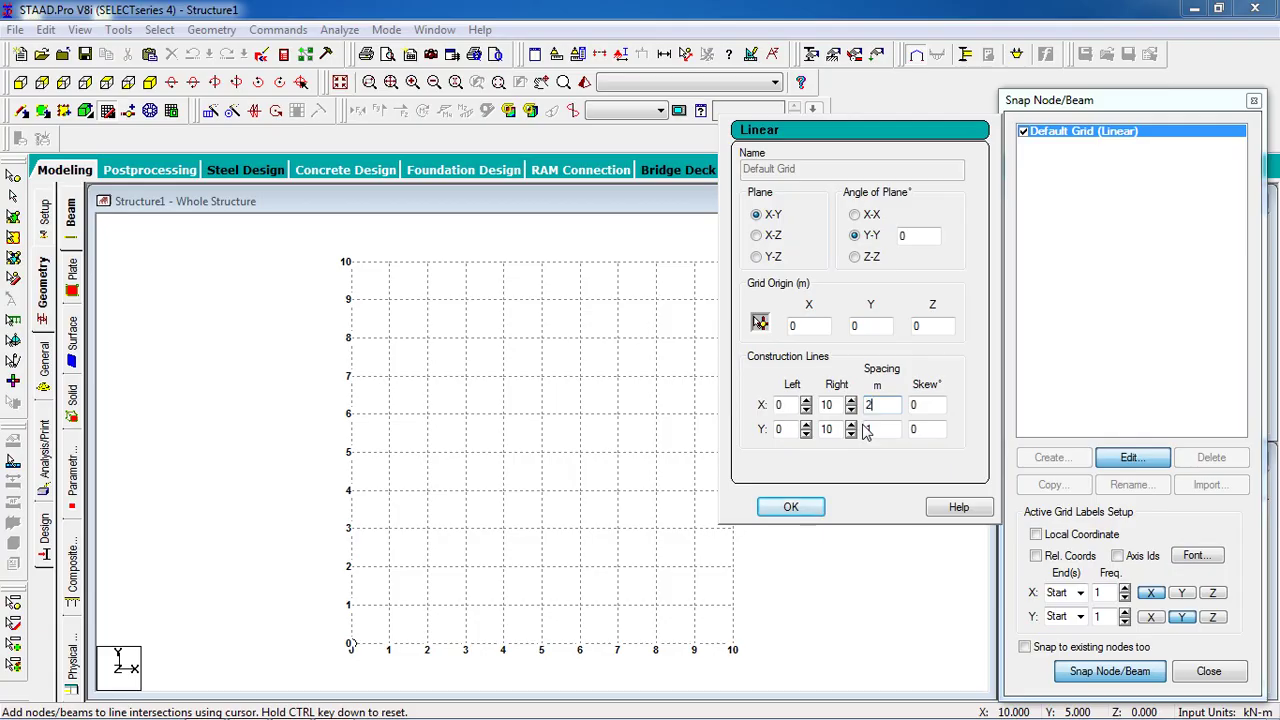
pyautogui.press('Return')
pyautogui.click(1132, 457)
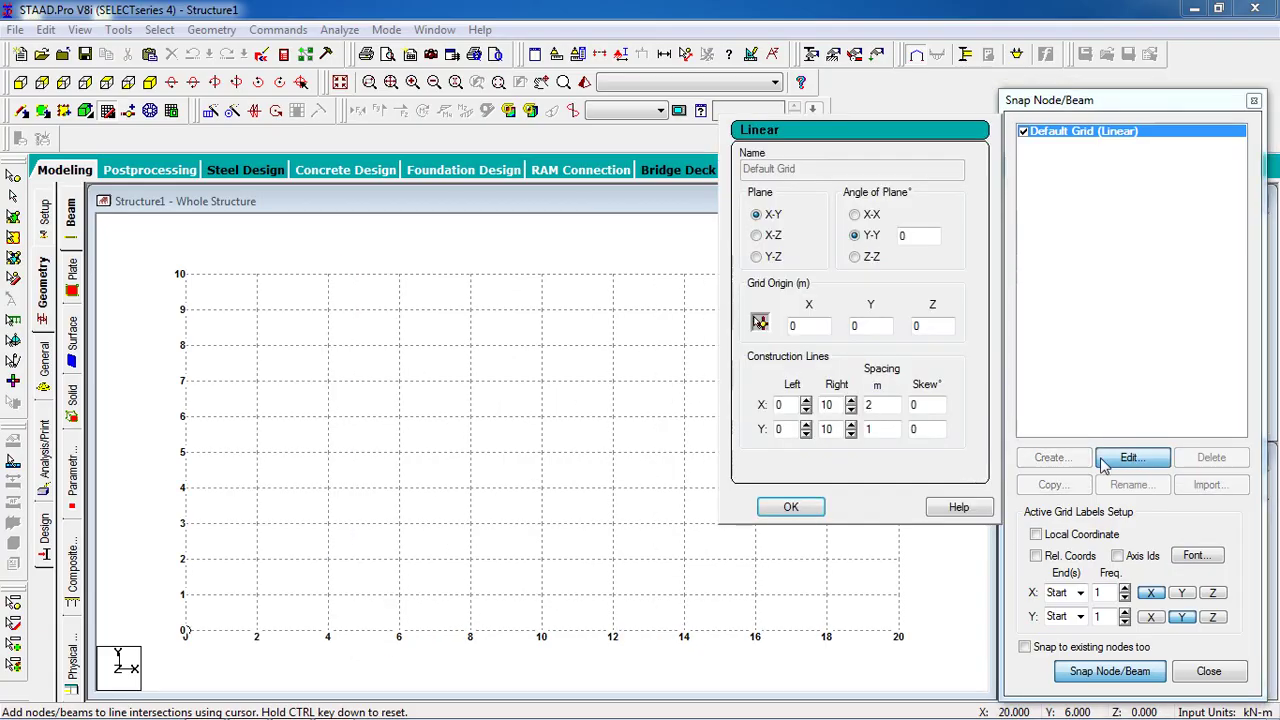
# - Set the default grid's Y spacing to 3.6 m, matching the truss height in the reference image, and apply the grid
pyautogui.click(890, 434)
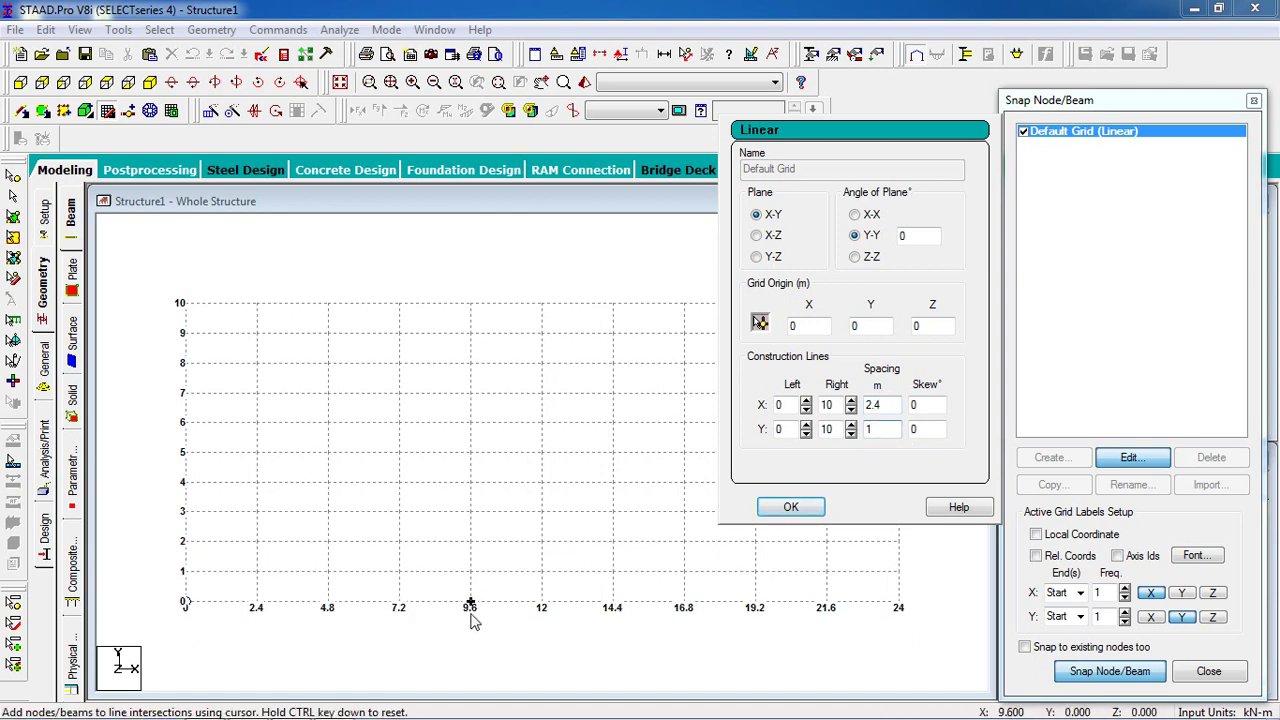
pyautogui.click(289, 702)
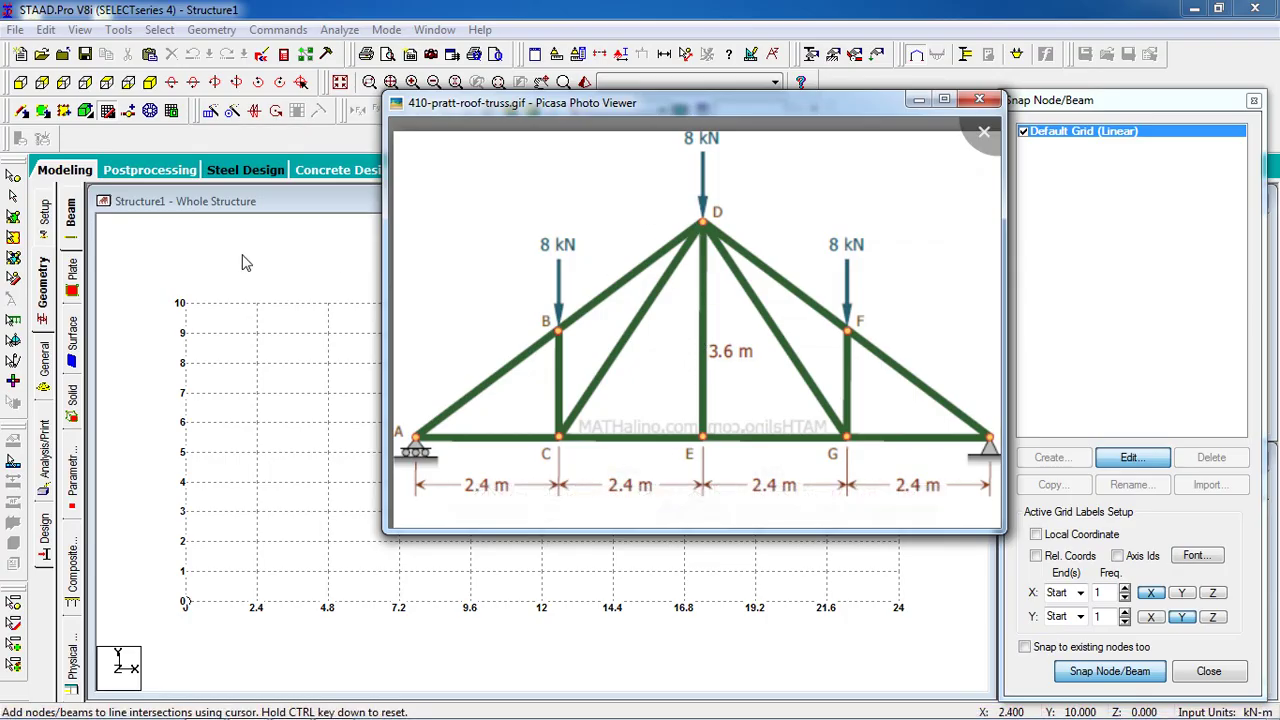
pyautogui.click(645, 8)
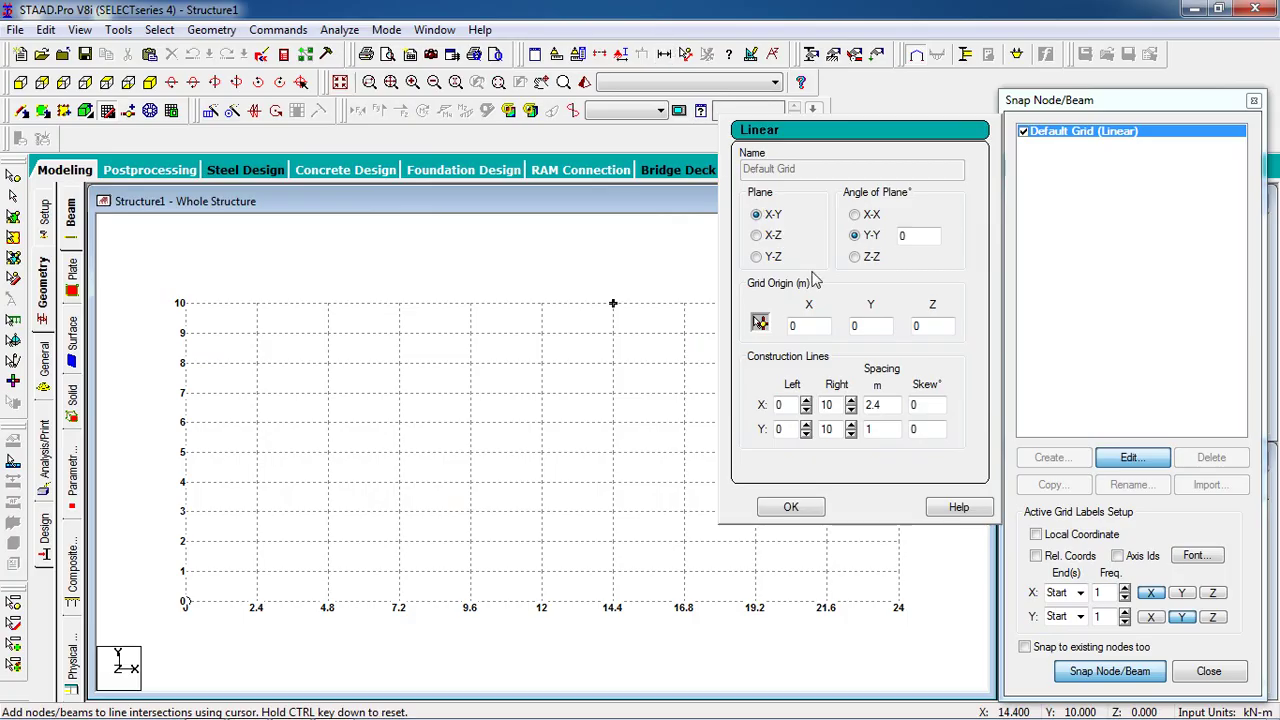
pyautogui.moveTo(889, 432); pyautogui.dragTo(851, 431)
pyautogui.write('3.6')
pyautogui.click(790, 507)
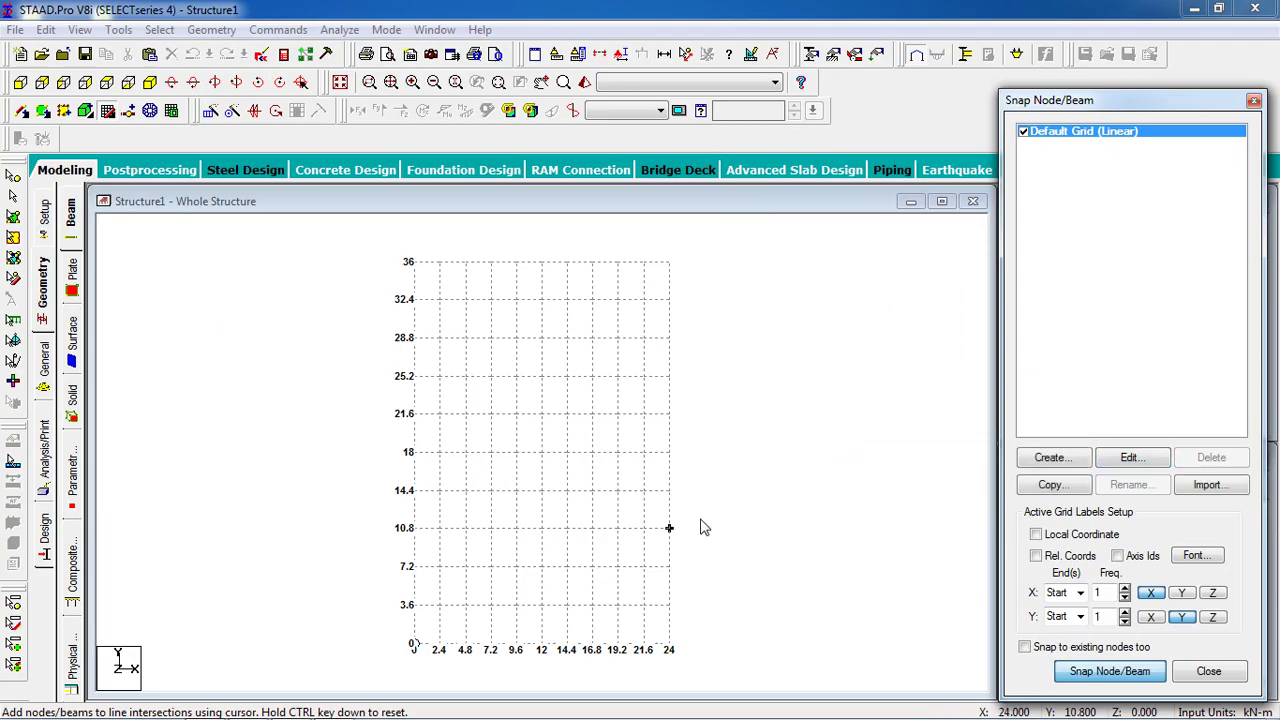
# - Draw the bottom chord along Y = 0 through grid points X = 0, 2.4, 4.8, 7.2 and 9.6 m
pyautogui.scroll(2, 546, 497)
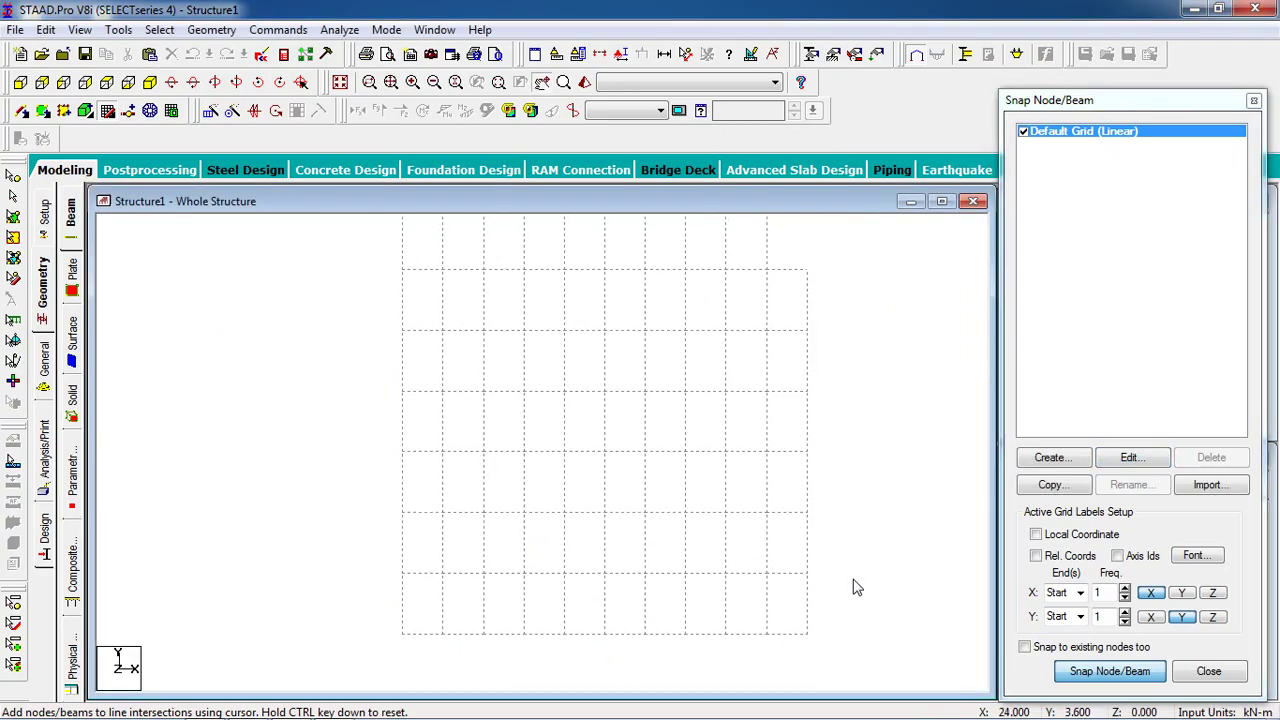
pyautogui.scroll(3, 537, 474)
pyautogui.scroll(2, 517, 389)
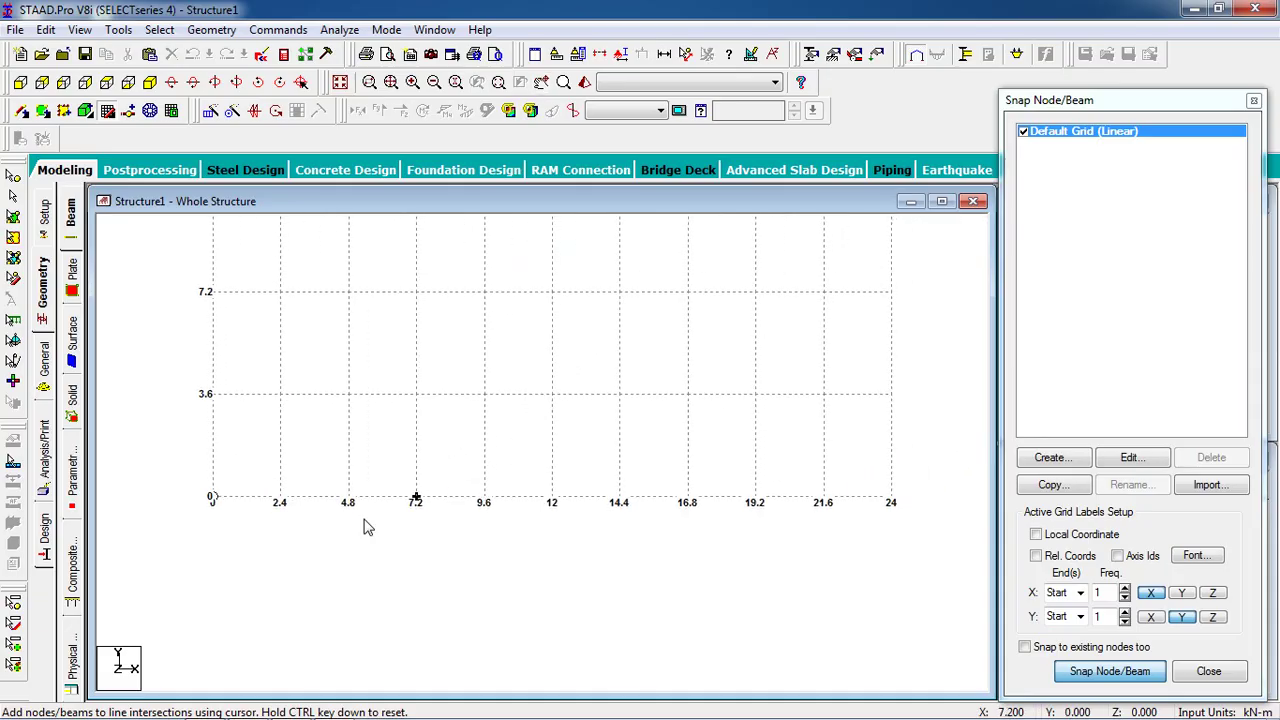
pyautogui.moveTo(200, 710)
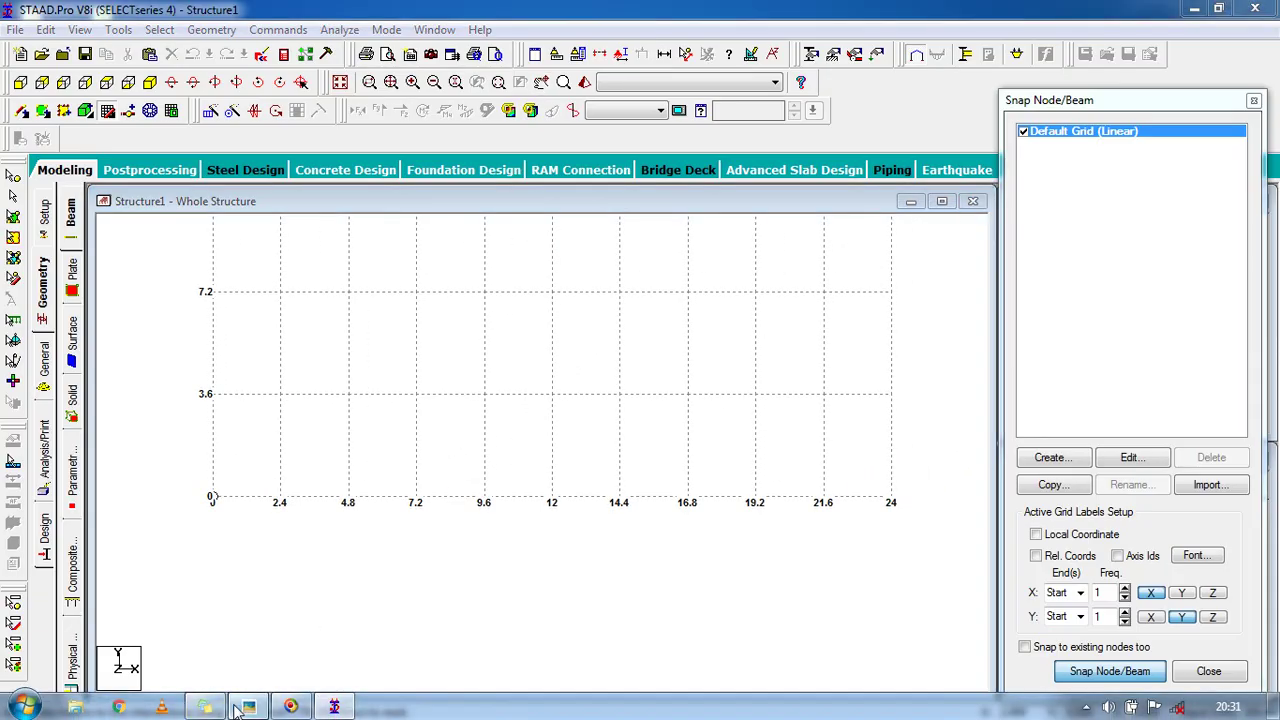
pyautogui.click(240, 707)
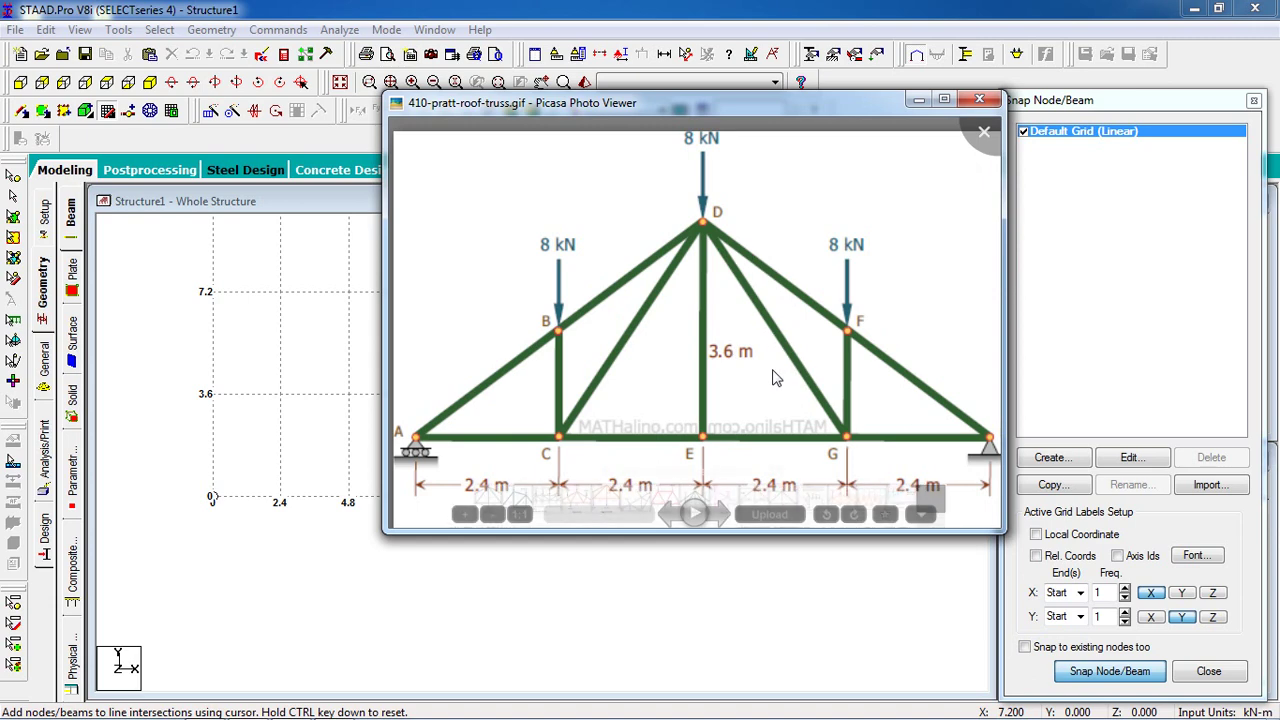
pyautogui.click(590, 8)
pyautogui.click(212, 498)
pyautogui.click(279, 499)
pyautogui.click(349, 497)
pyautogui.click(415, 505)
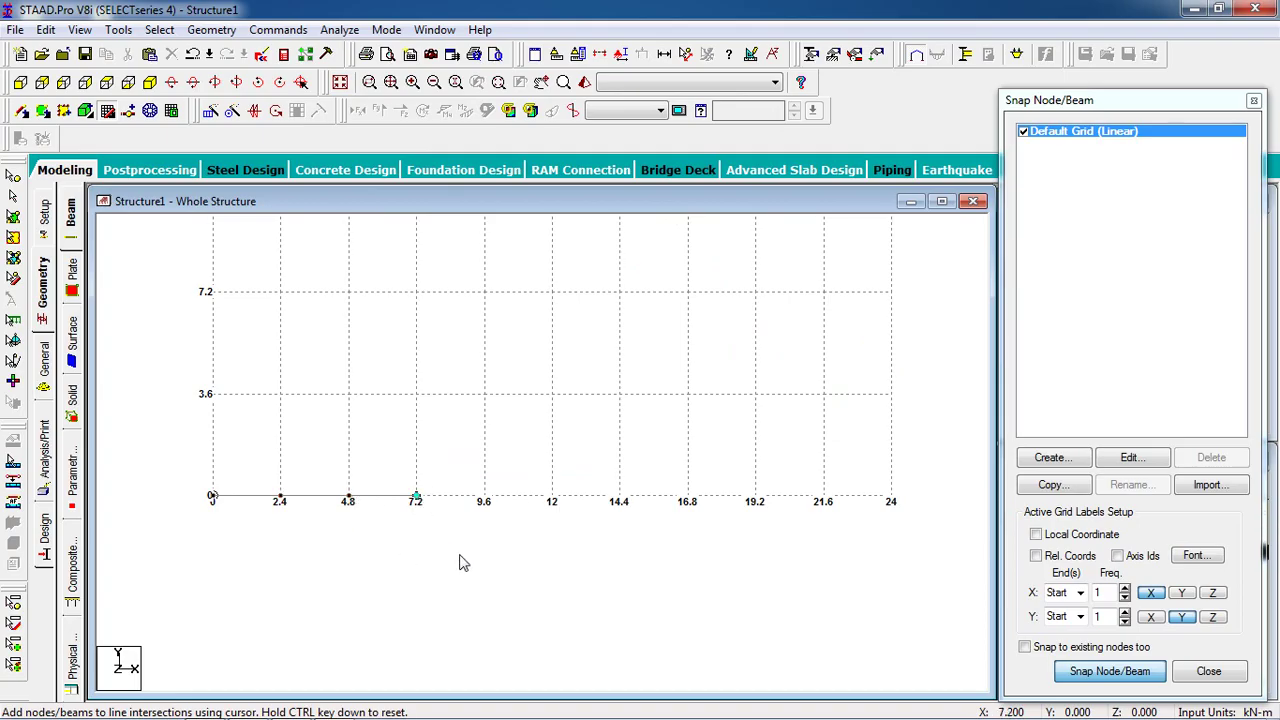
pyautogui.click(486, 500)
# - Draw the two sloping top chords from X = 9.6 m through the apex at (4.8, 3.6) back to the origin, and close the snap grid
pyautogui.click(349, 397)
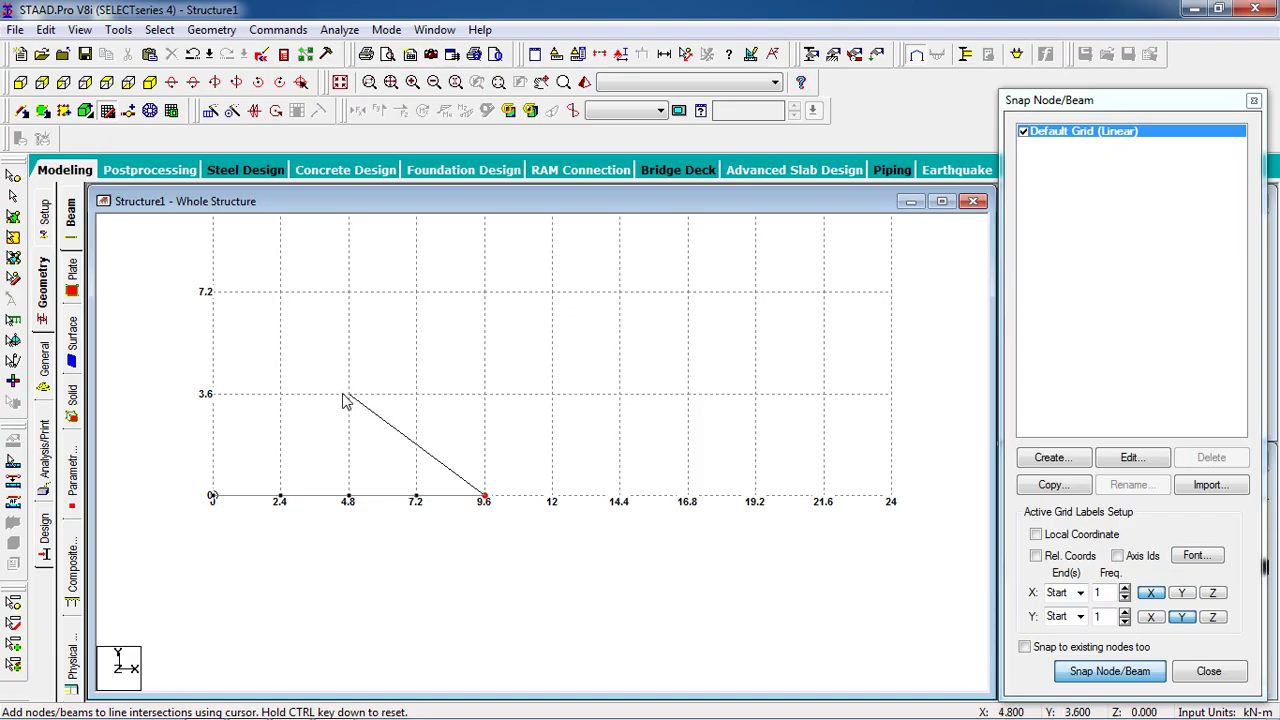
pyautogui.click(349, 397)
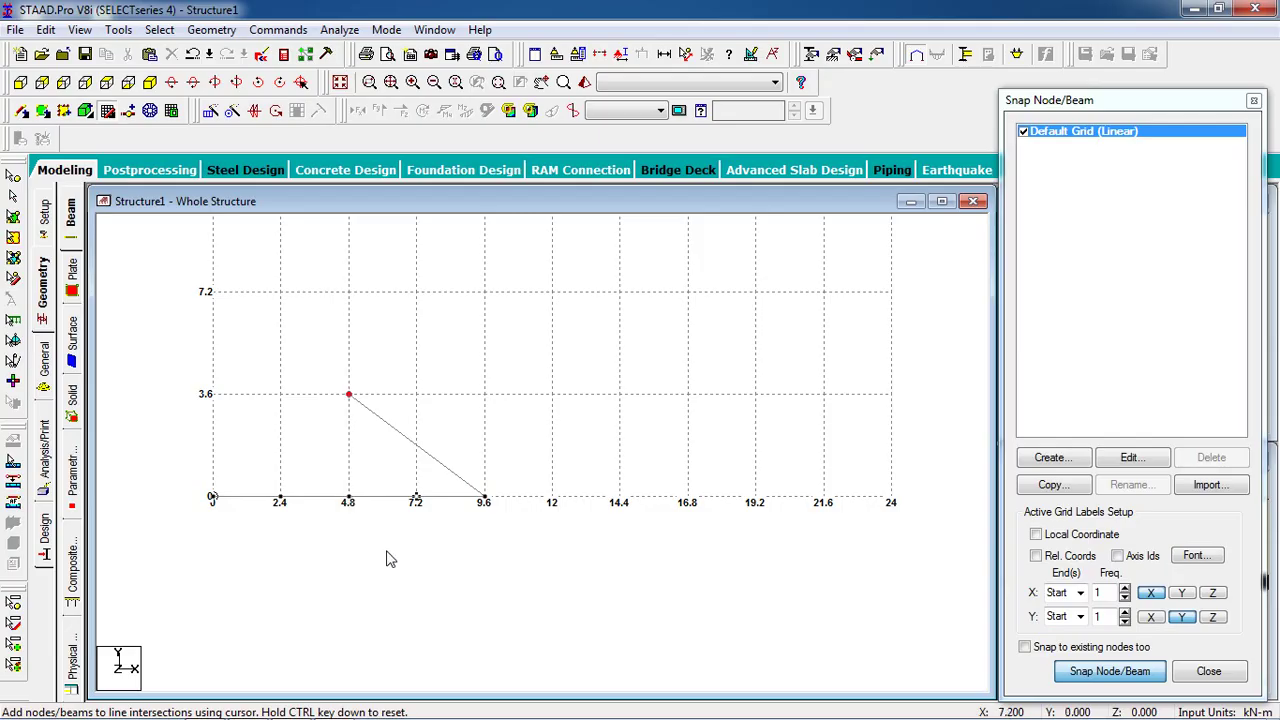
pyautogui.click(212, 498)
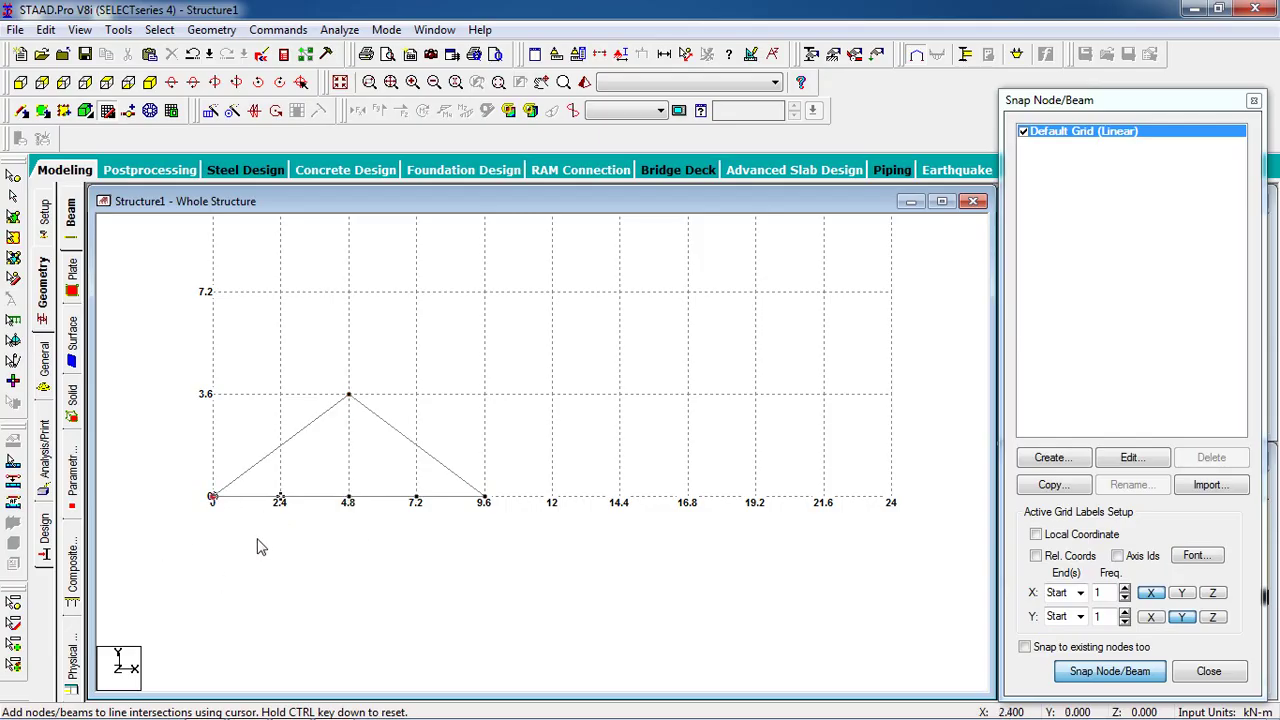
pyautogui.click(107, 111)
# - Consult the reference image and add beams connecting the apex with the bottom chord nodes at X = 4.8, 7.2 and 2.4 m
pyautogui.scroll(-2, 563, 551)
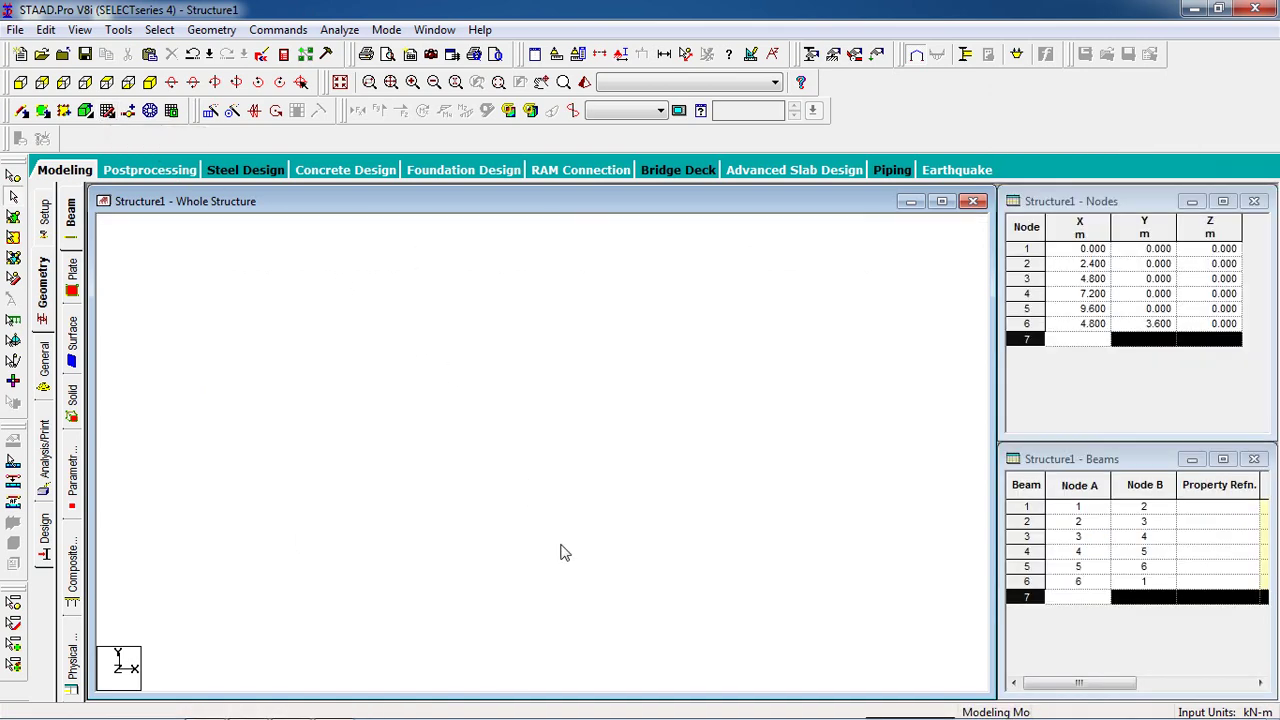
pyautogui.scroll(-4, 555, 551)
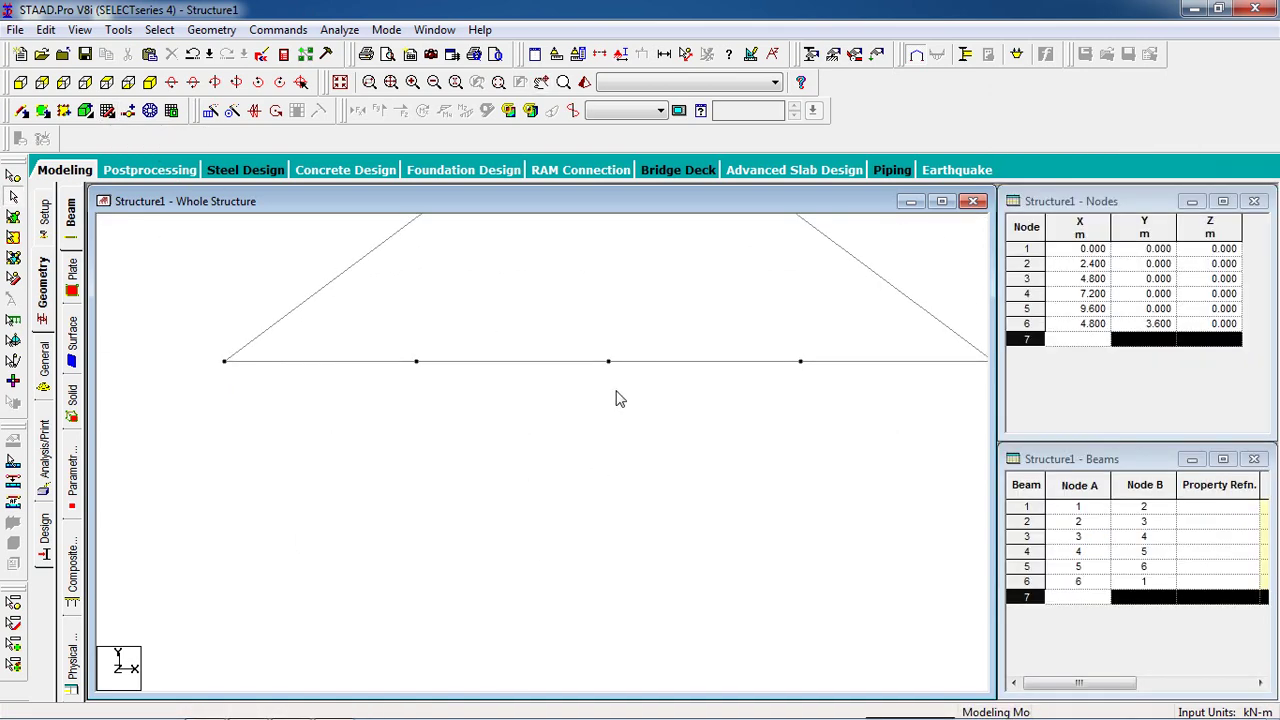
pyautogui.scroll(-2, 620, 511)
pyautogui.scroll(2, 666, 486)
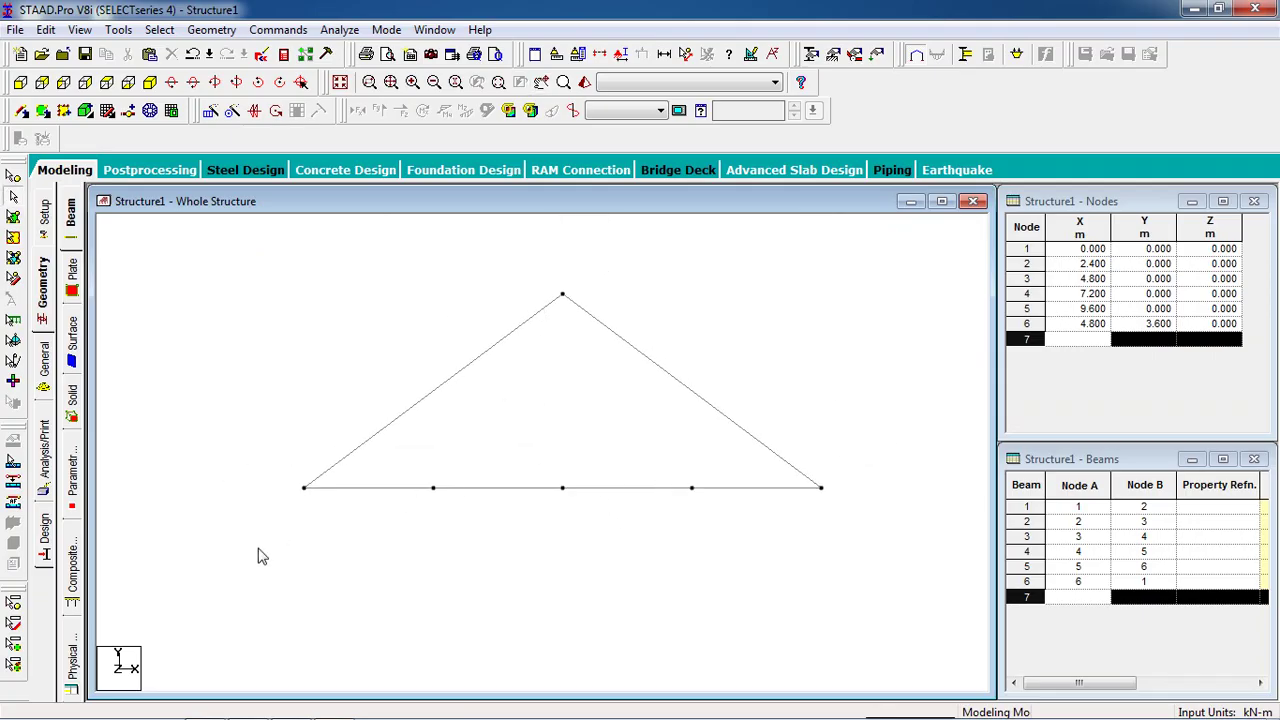
pyautogui.click(334, 708)
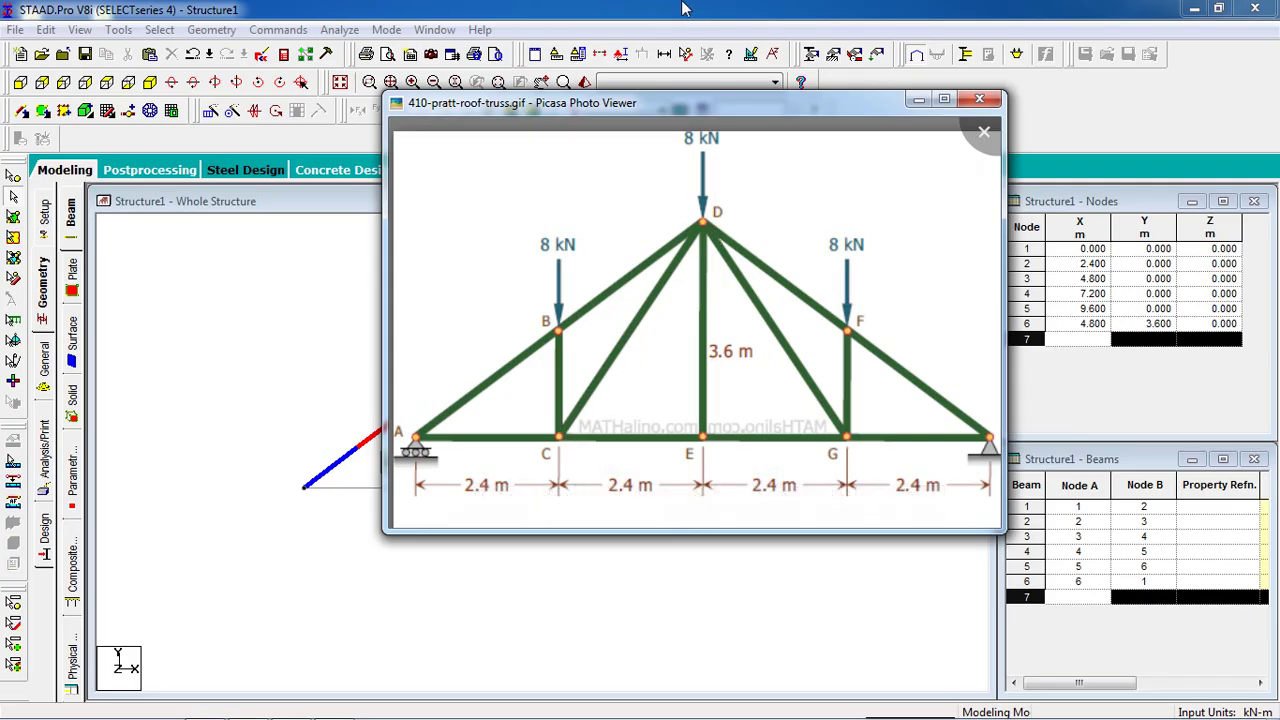
pyautogui.click(226, 222)
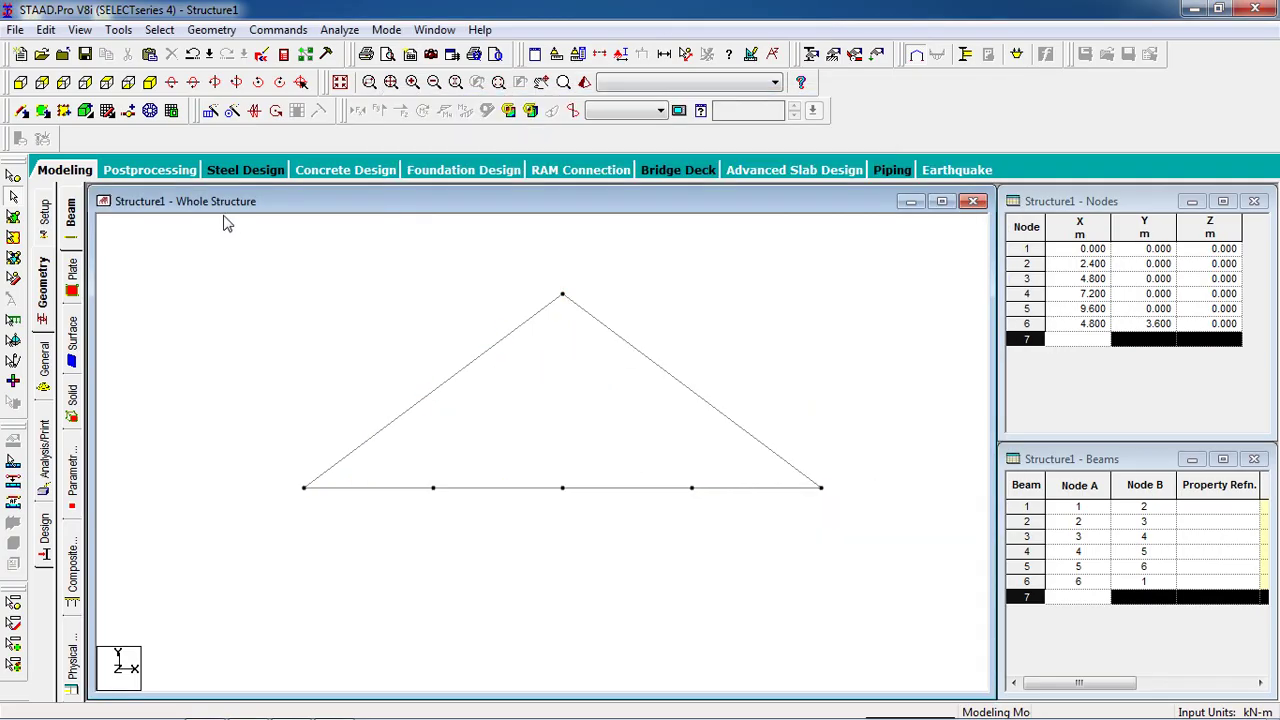
pyautogui.click(21, 112)
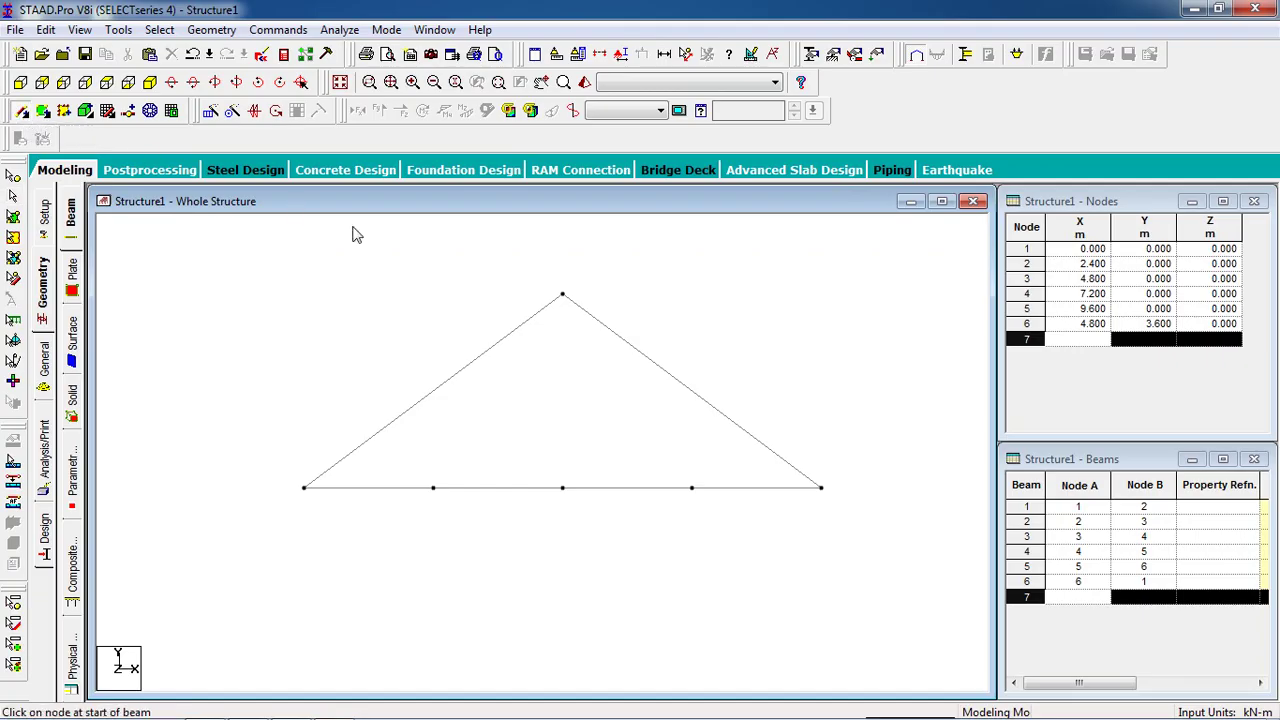
pyautogui.moveTo(563, 296); pyautogui.dragTo(564, 490)
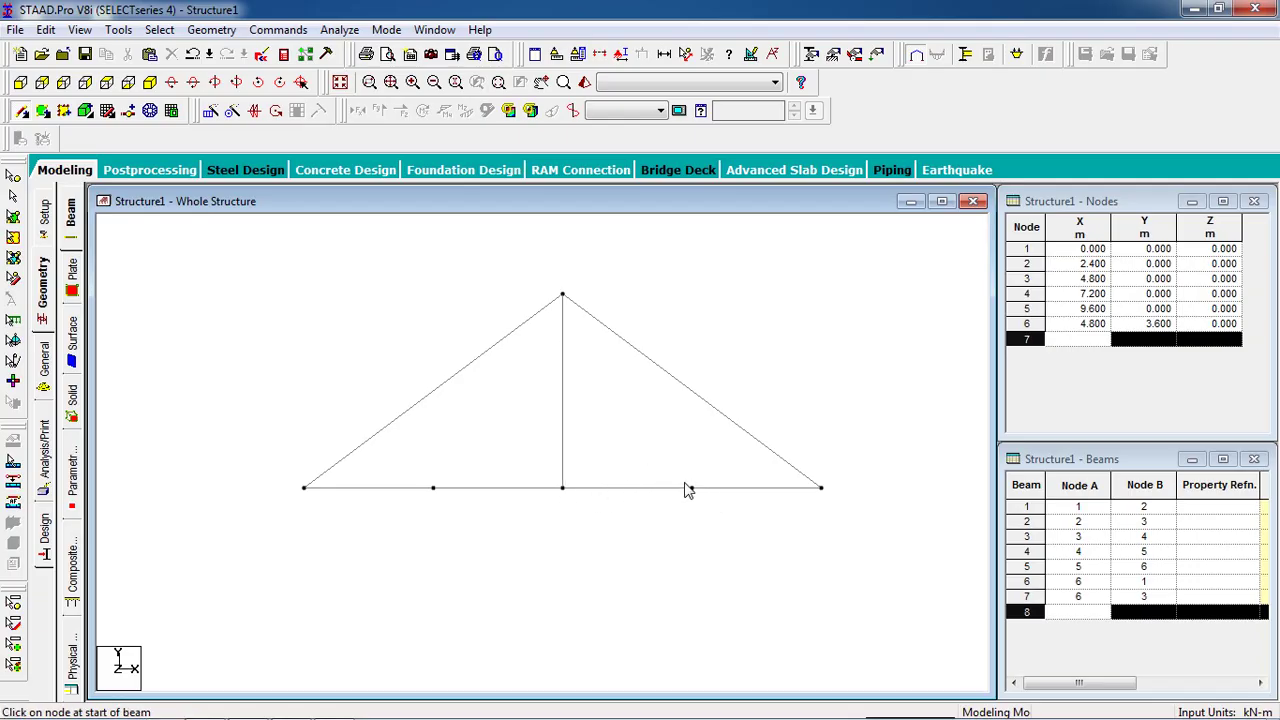
pyautogui.moveTo(691, 488); pyautogui.dragTo(564, 298)
pyautogui.moveTo(476, 446); pyautogui.dragTo(433, 495)
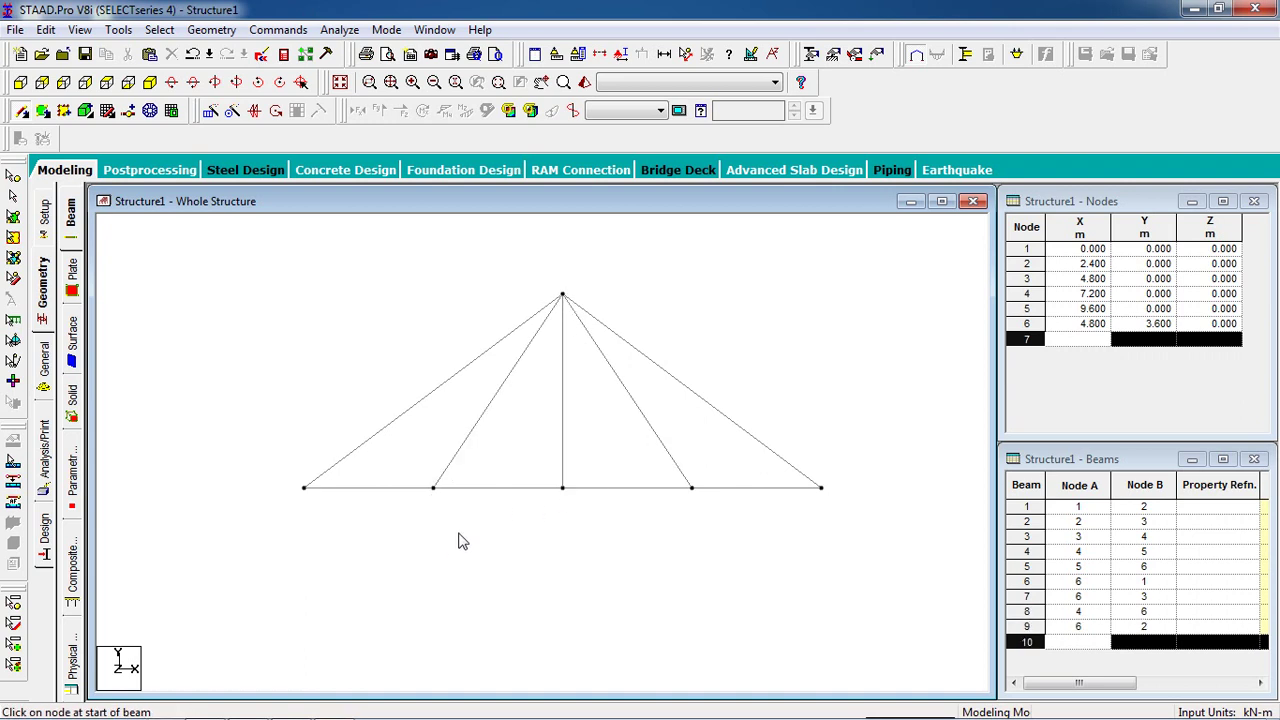
pyautogui.click(248, 707)
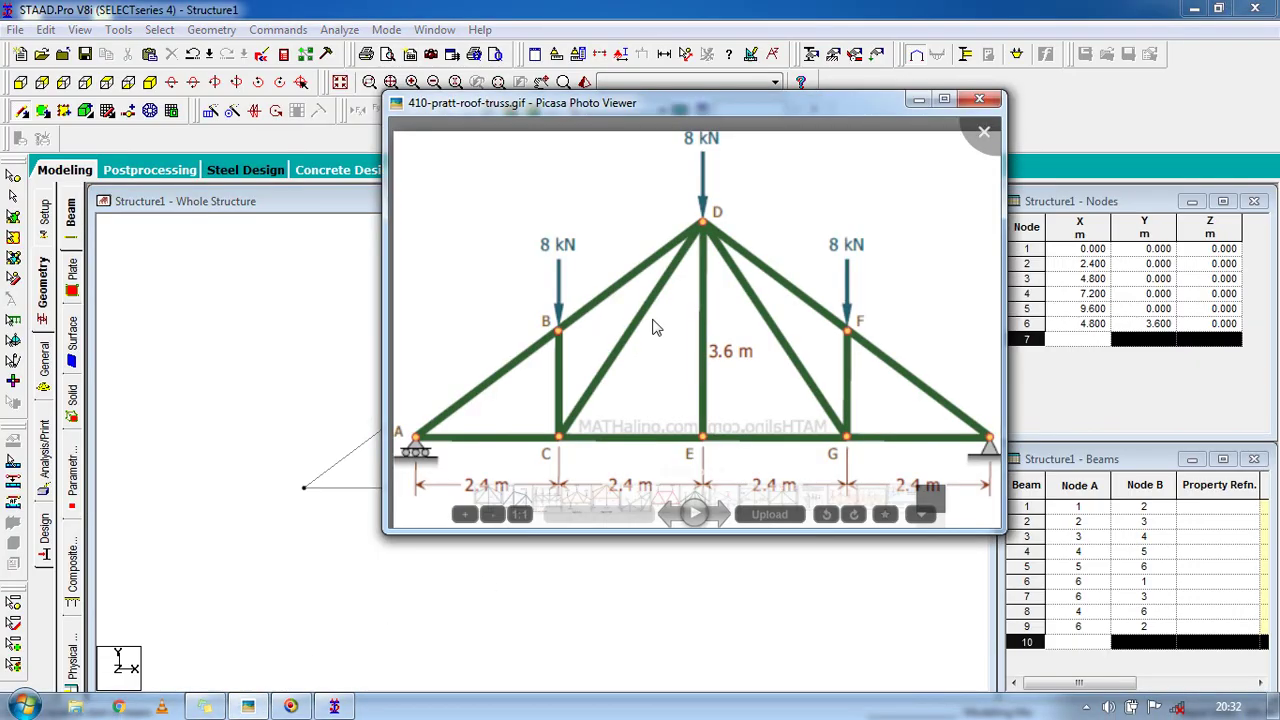
pyautogui.press('Escape')
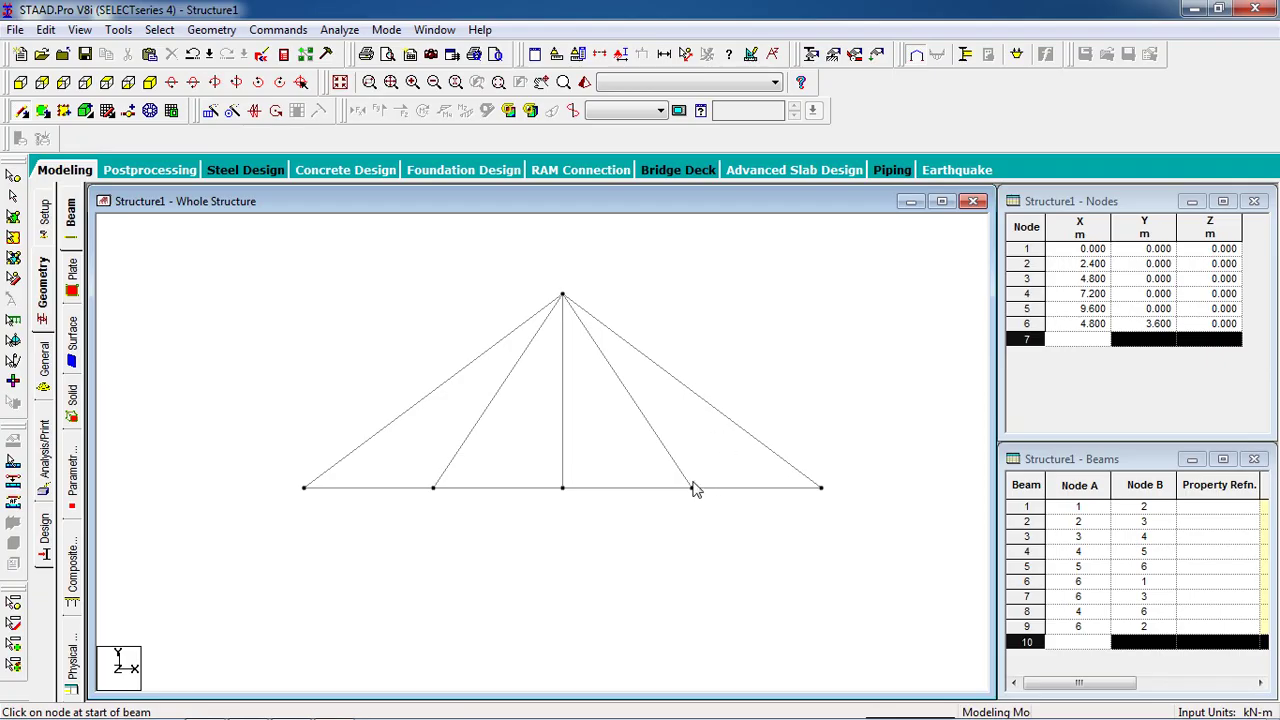
pyautogui.click(698, 402)
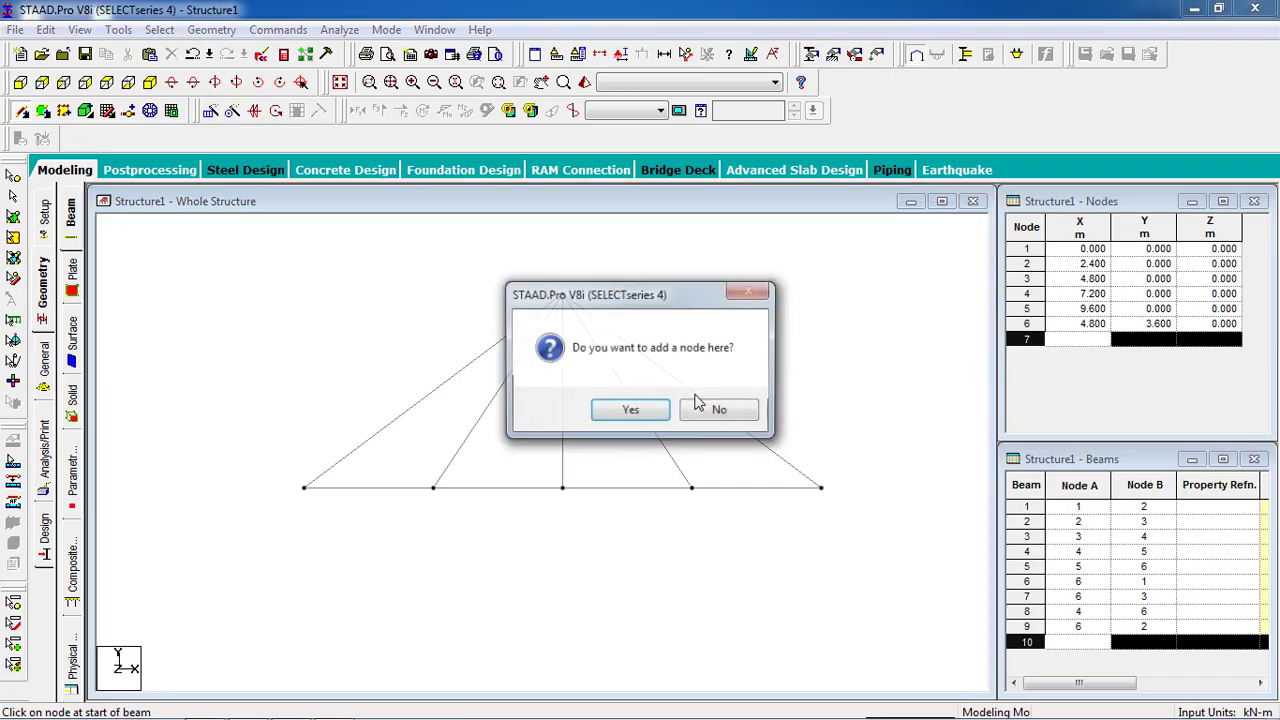
pyautogui.click(701, 412)
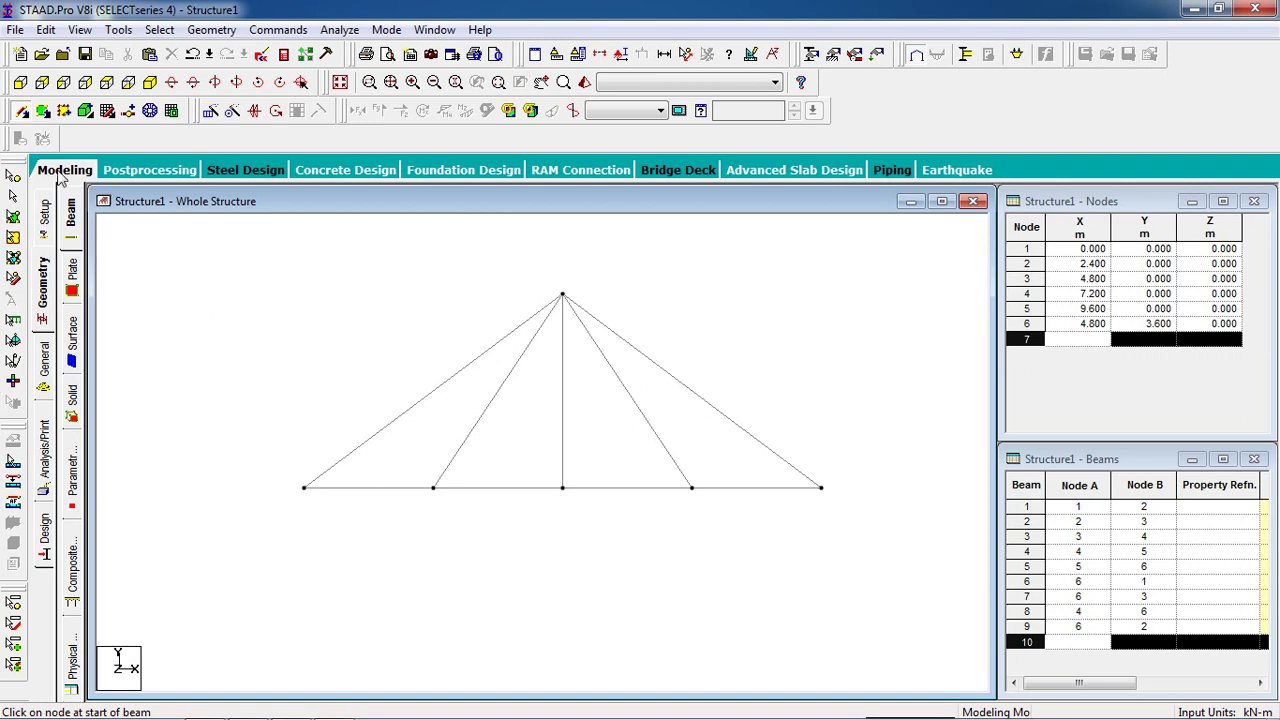
# - Check the reference image and insert a mid-point node into the sloping top chord between X = 9.6 m and the apex
pyautogui.click(13, 196)
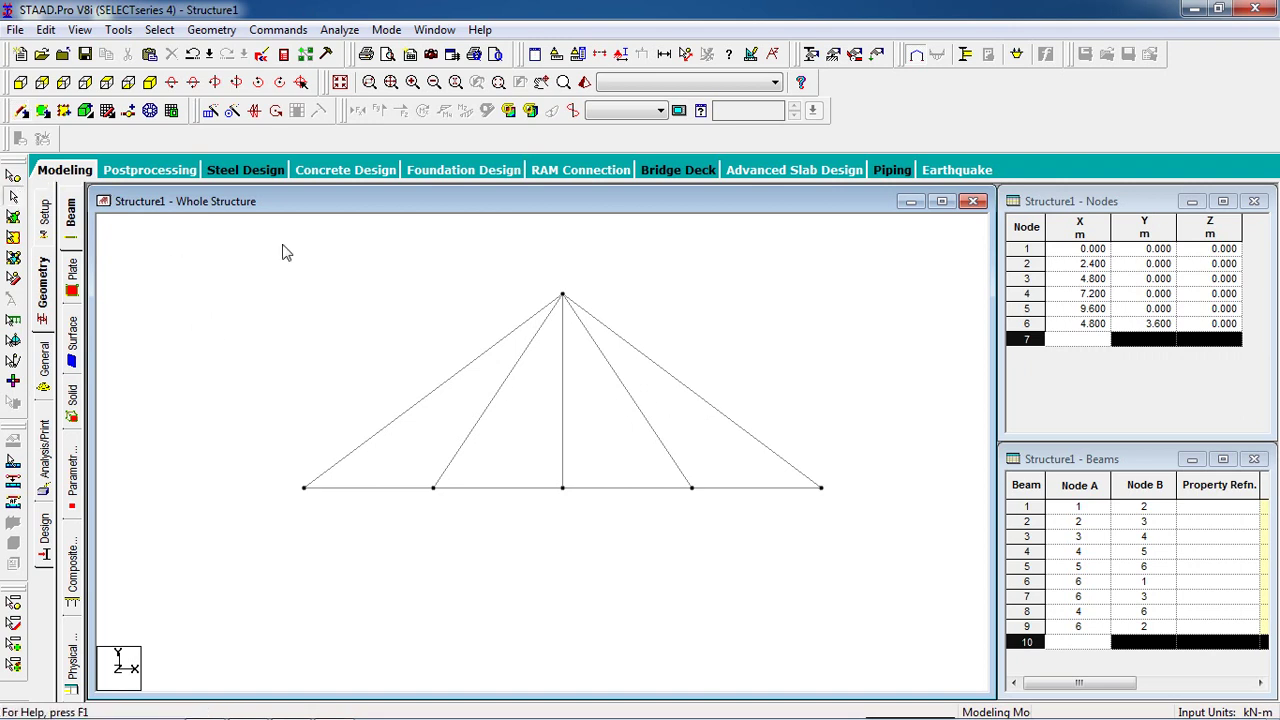
pyautogui.click(665, 370)
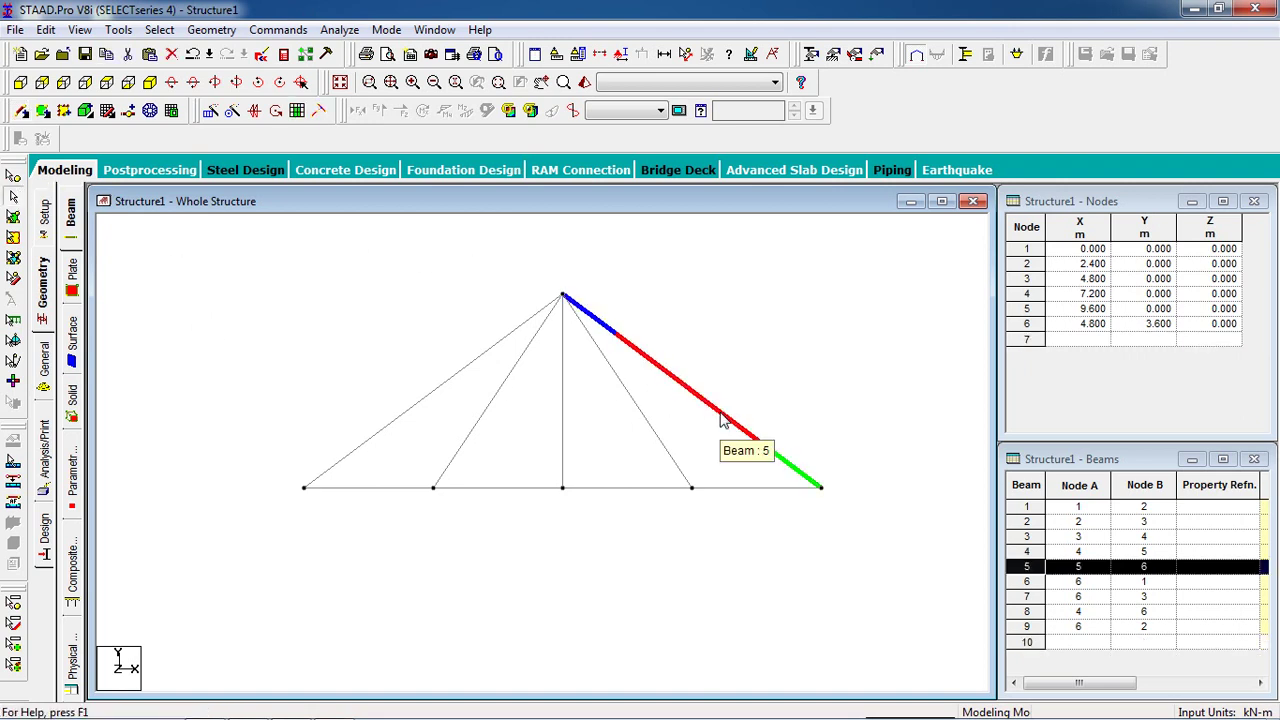
pyautogui.click(730, 358)
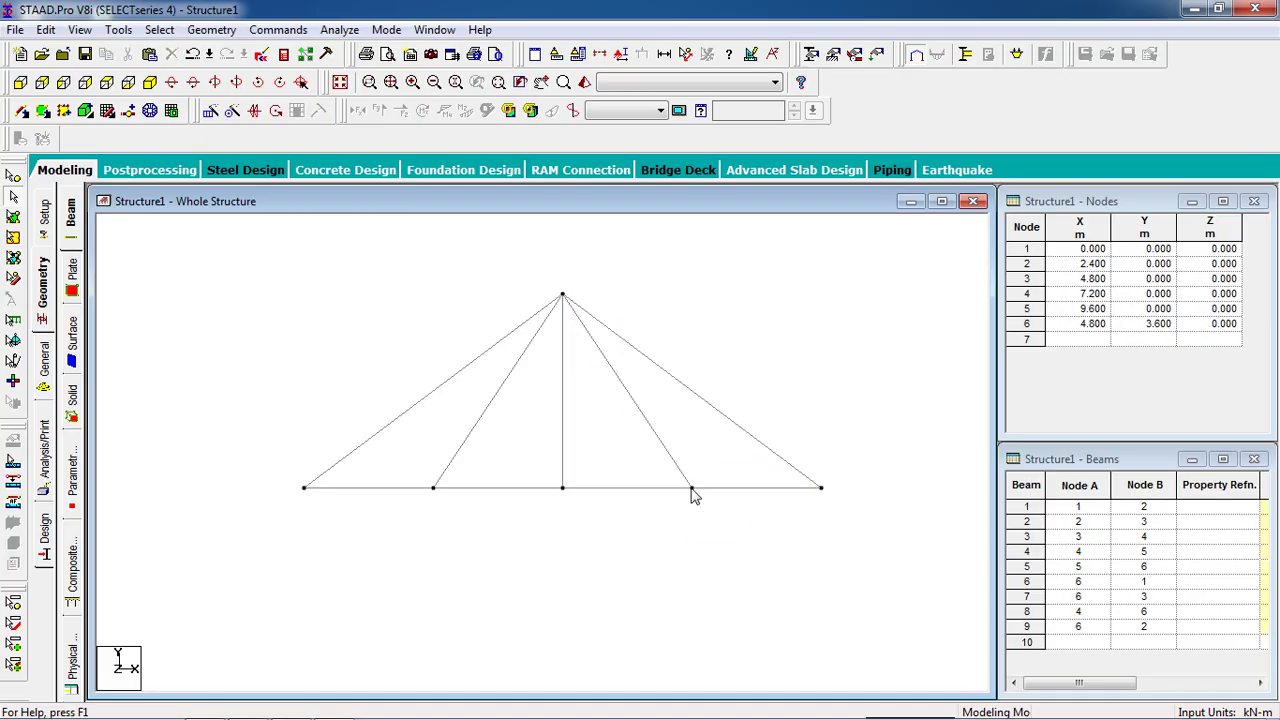
pyautogui.click(714, 414)
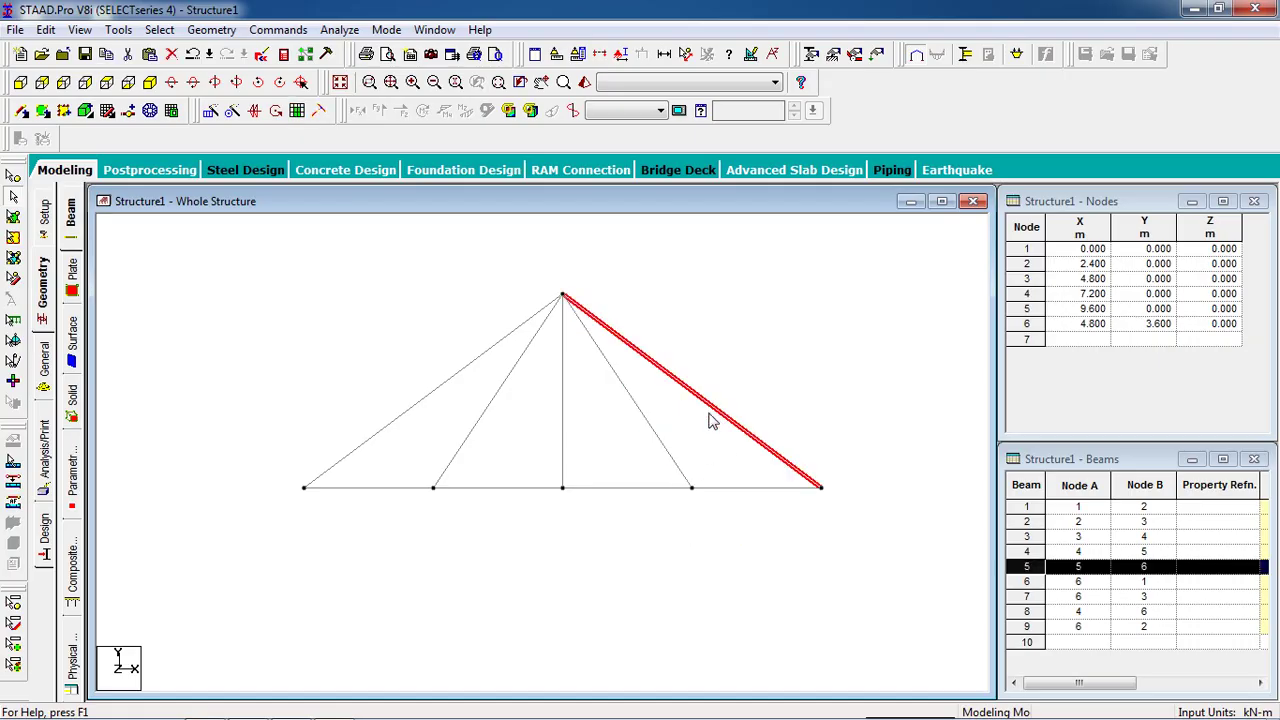
pyautogui.click(704, 430)
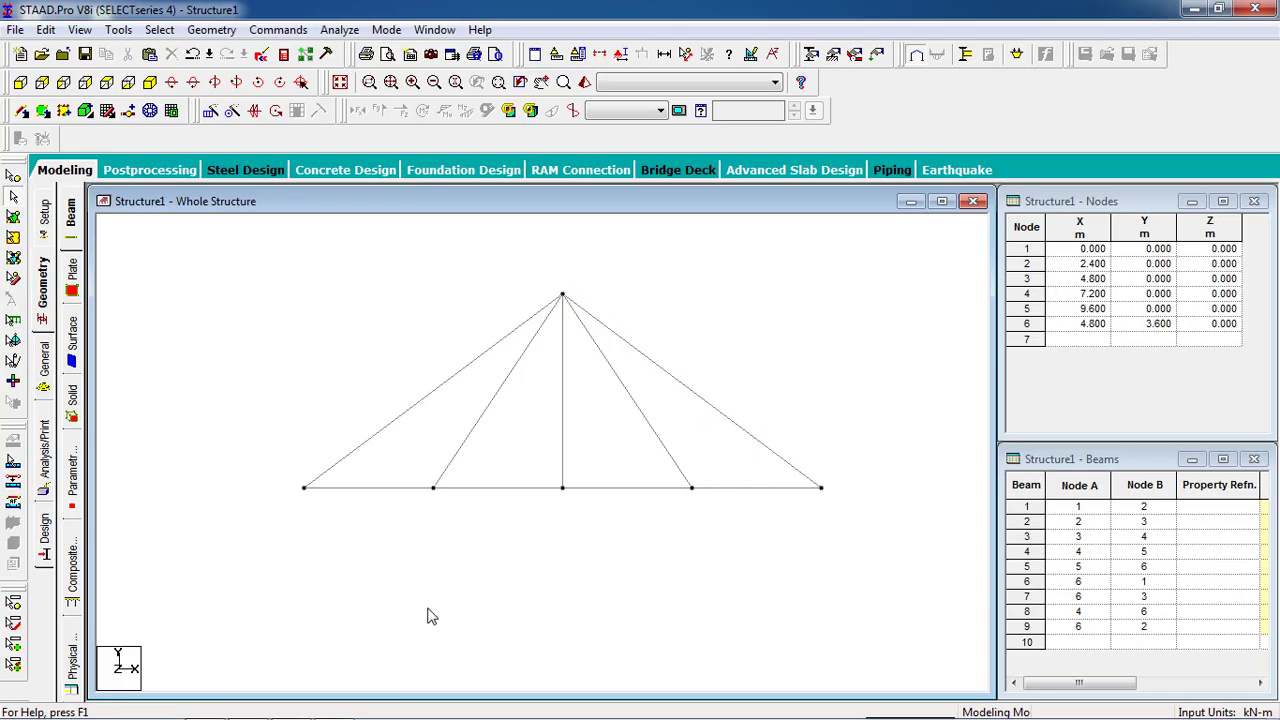
pyautogui.click(248, 706)
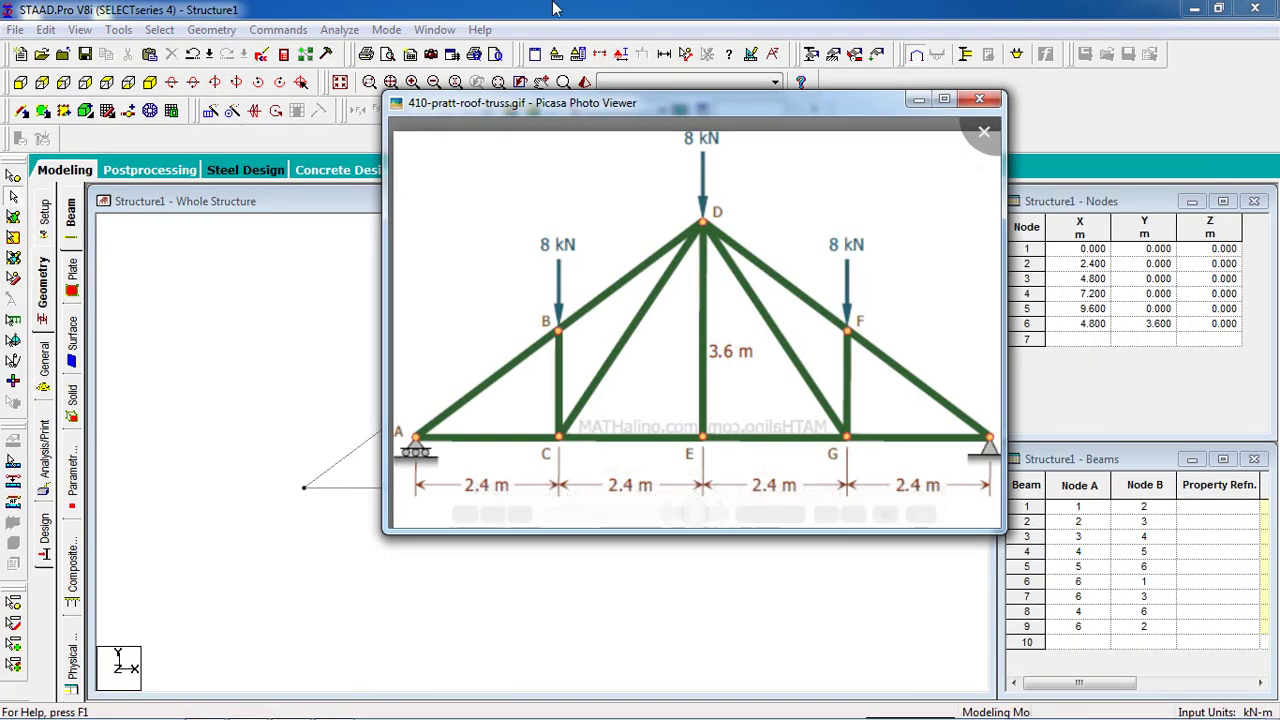
pyautogui.press('Escape')
pyautogui.click(701, 405)
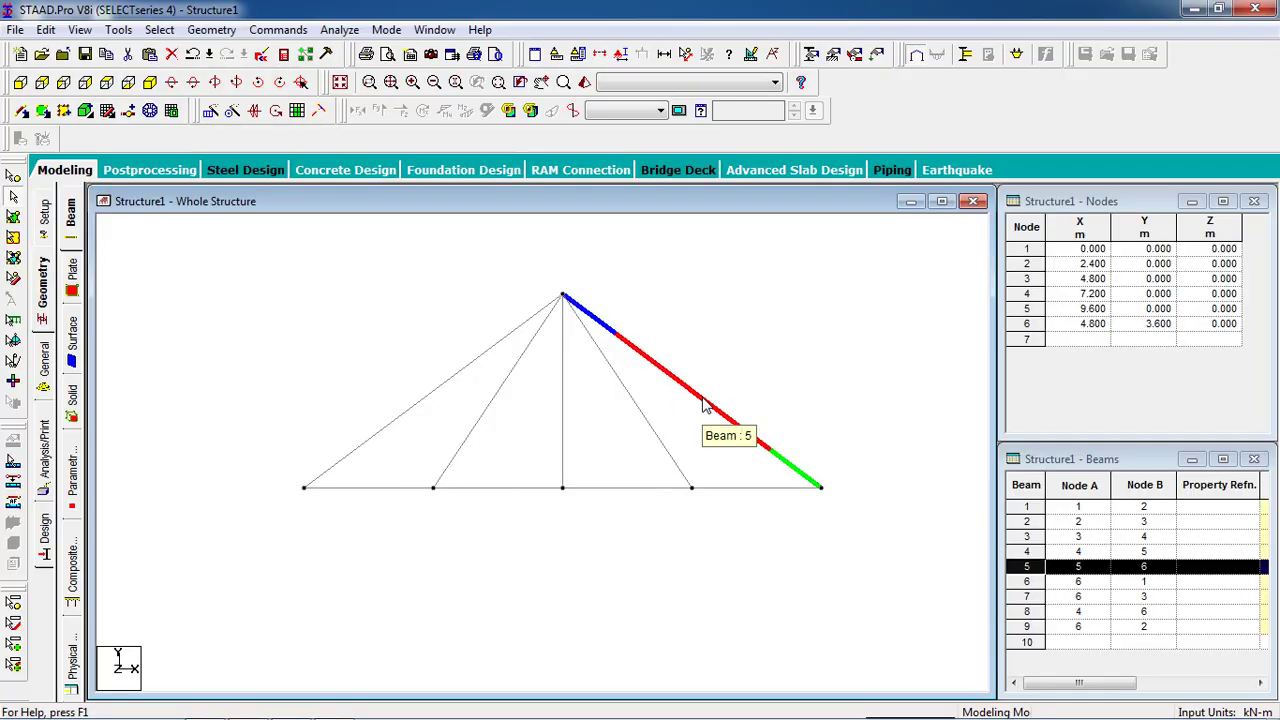
pyautogui.rightClick(704, 404)
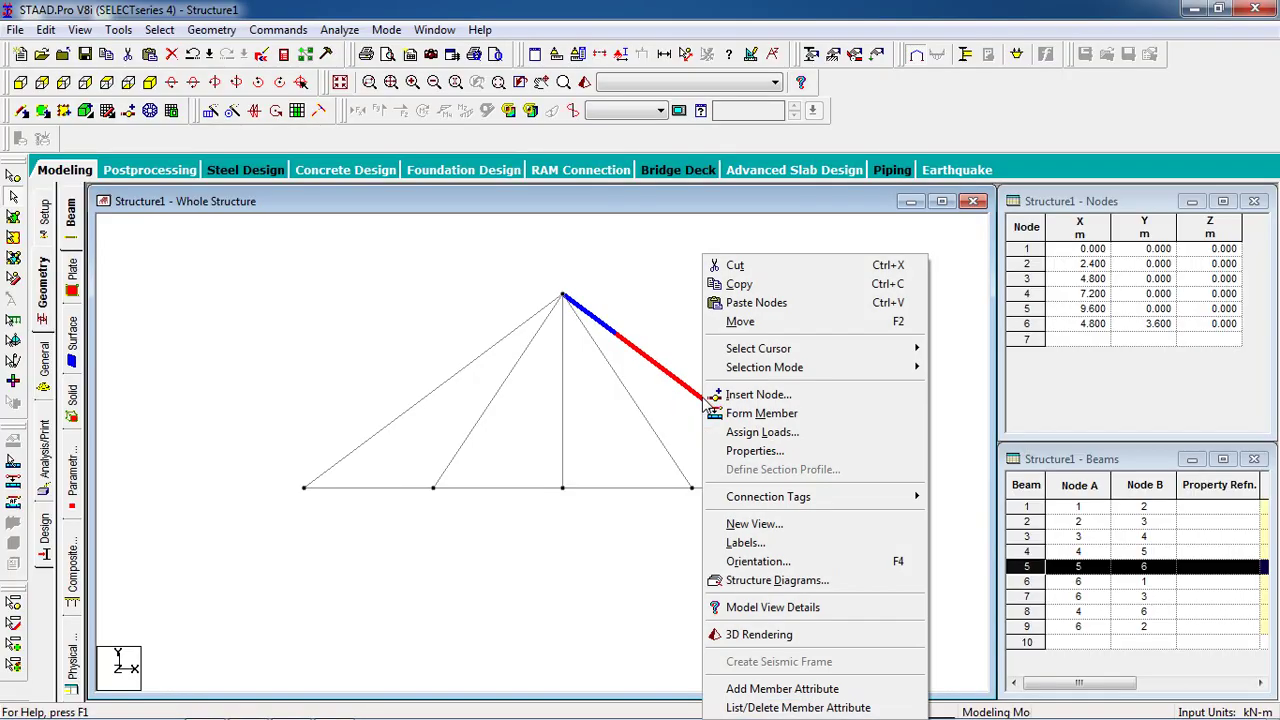
pyautogui.click(768, 396)
pyautogui.click(588, 449)
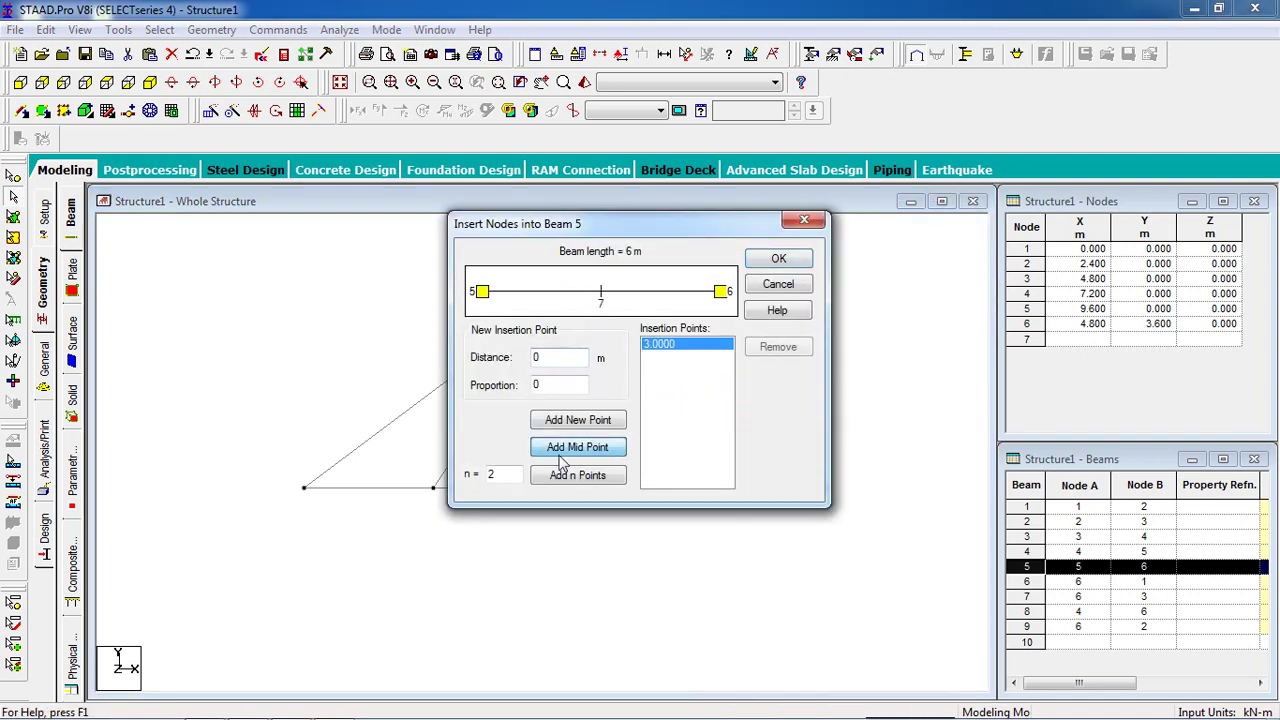
pyautogui.click(778, 259)
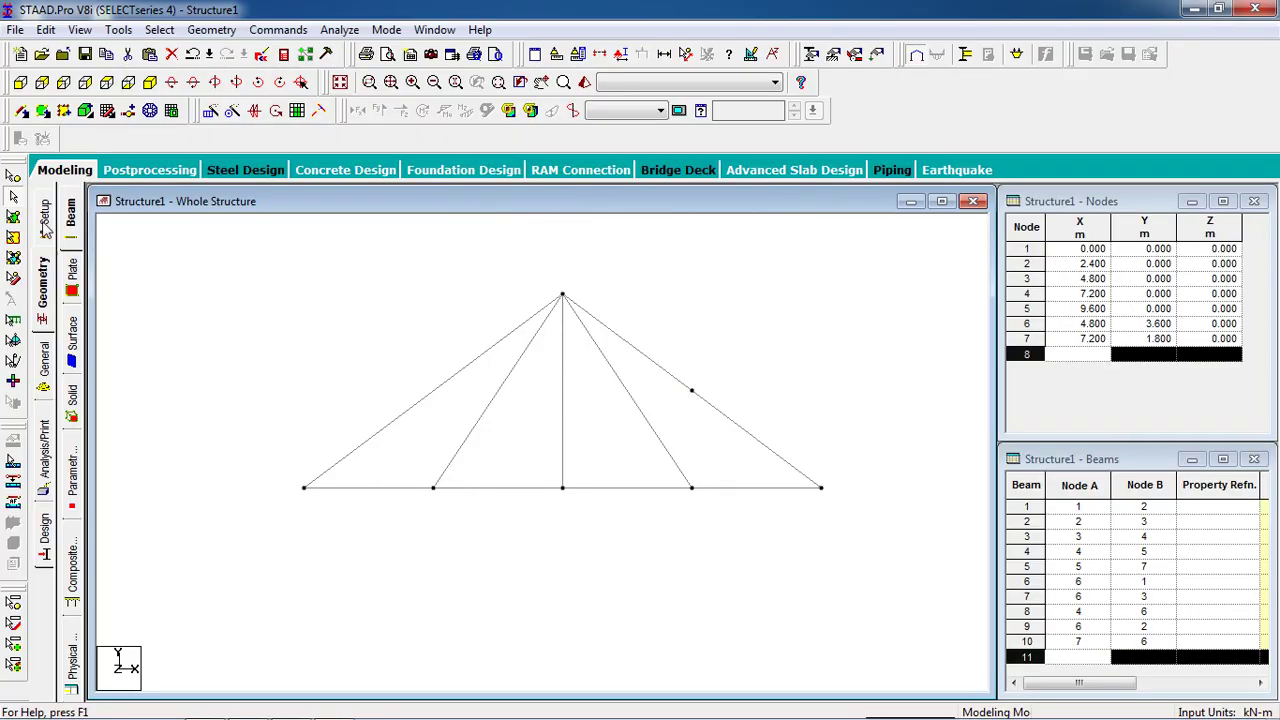
# - Insert a mid-point node into the sloping top chord between the origin and the apex
pyautogui.click(408, 410)
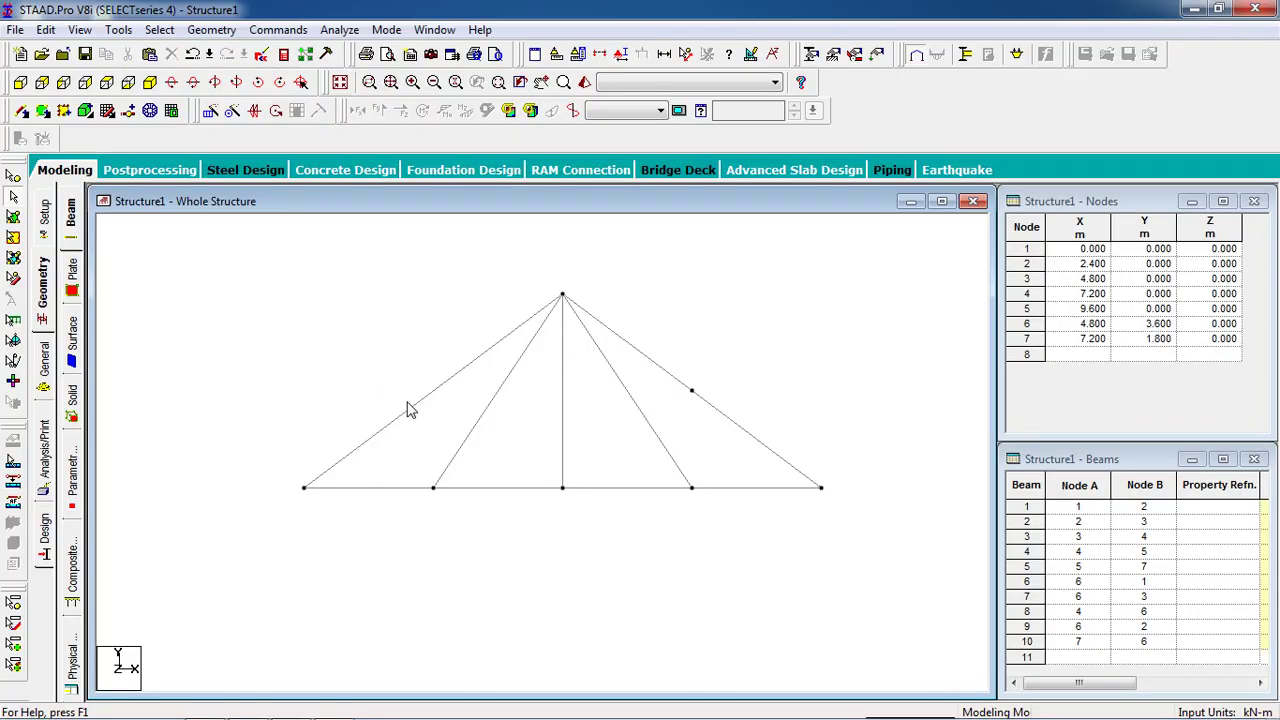
pyautogui.click(410, 412)
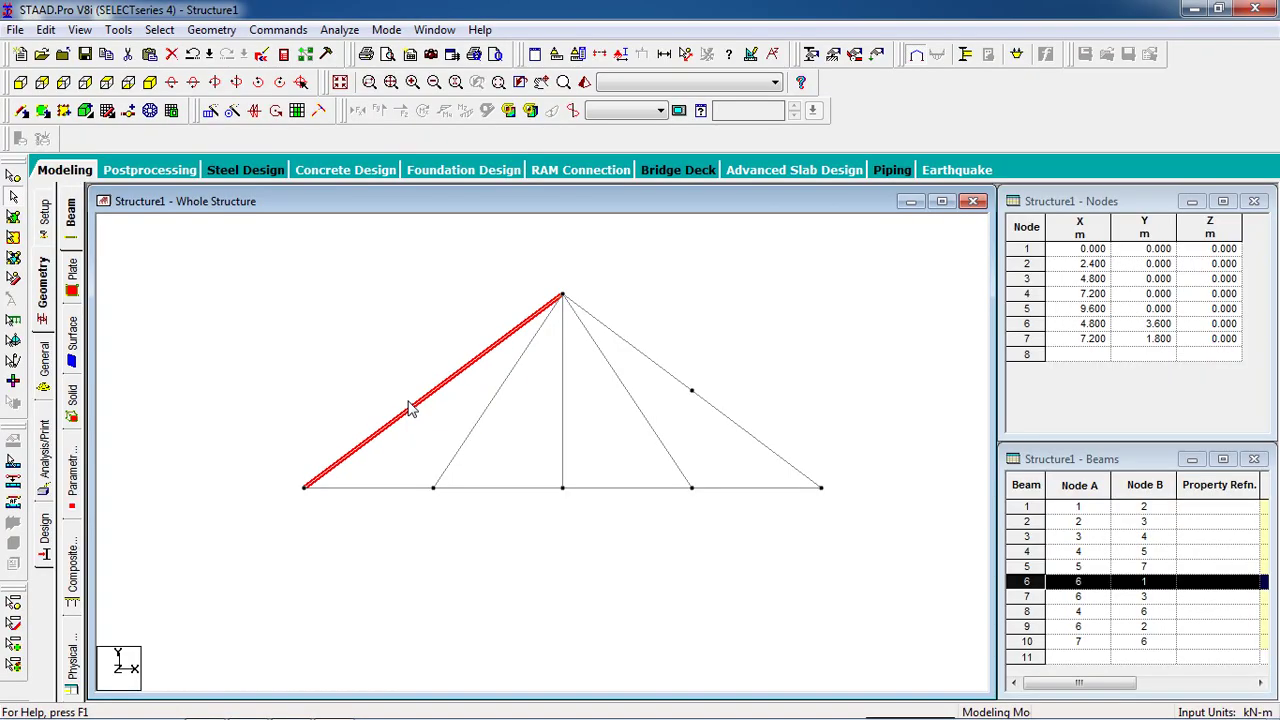
pyautogui.rightClick(412, 414)
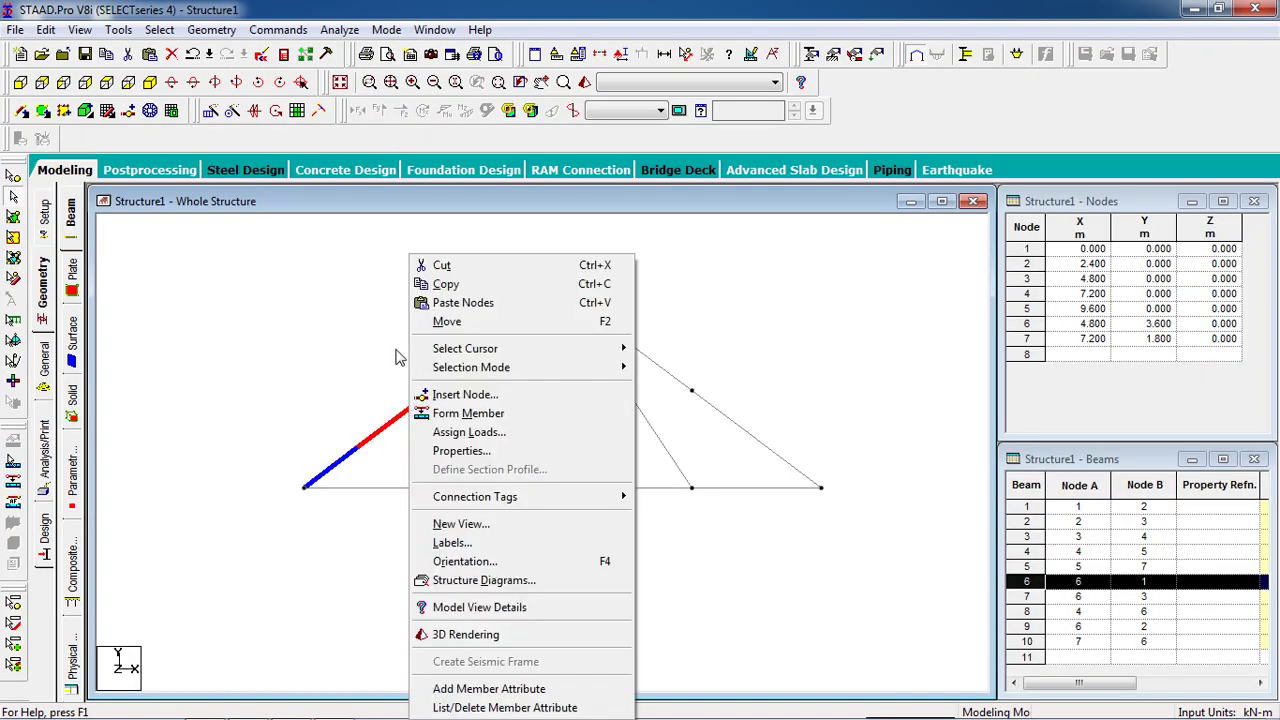
pyautogui.click(450, 399)
pyautogui.click(565, 446)
pyautogui.click(770, 262)
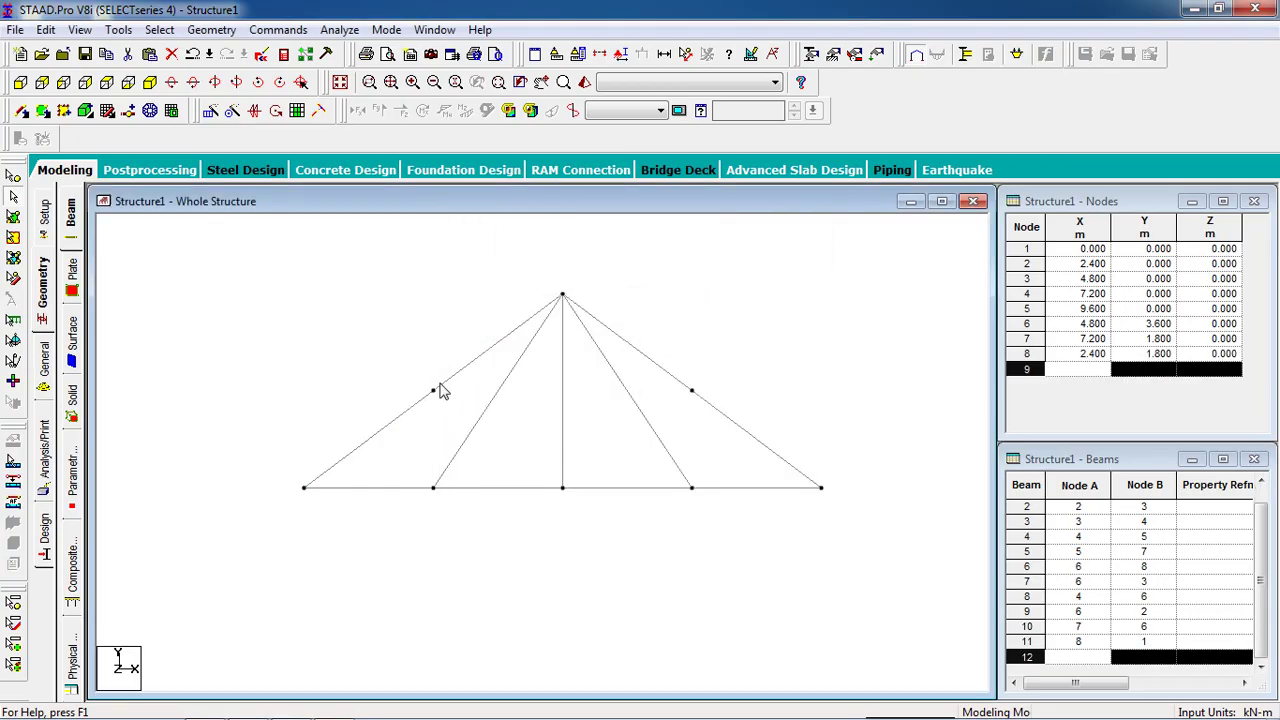
# - Add vertical beams from the two top chord mid-point nodes down to the bottom chord nodes at X = 2.4 and 7.2 m
pyautogui.click(22, 111)
pyautogui.moveTo(433, 392); pyautogui.dragTo(435, 494)
pyautogui.moveTo(691, 391); pyautogui.dragTo(692, 489)
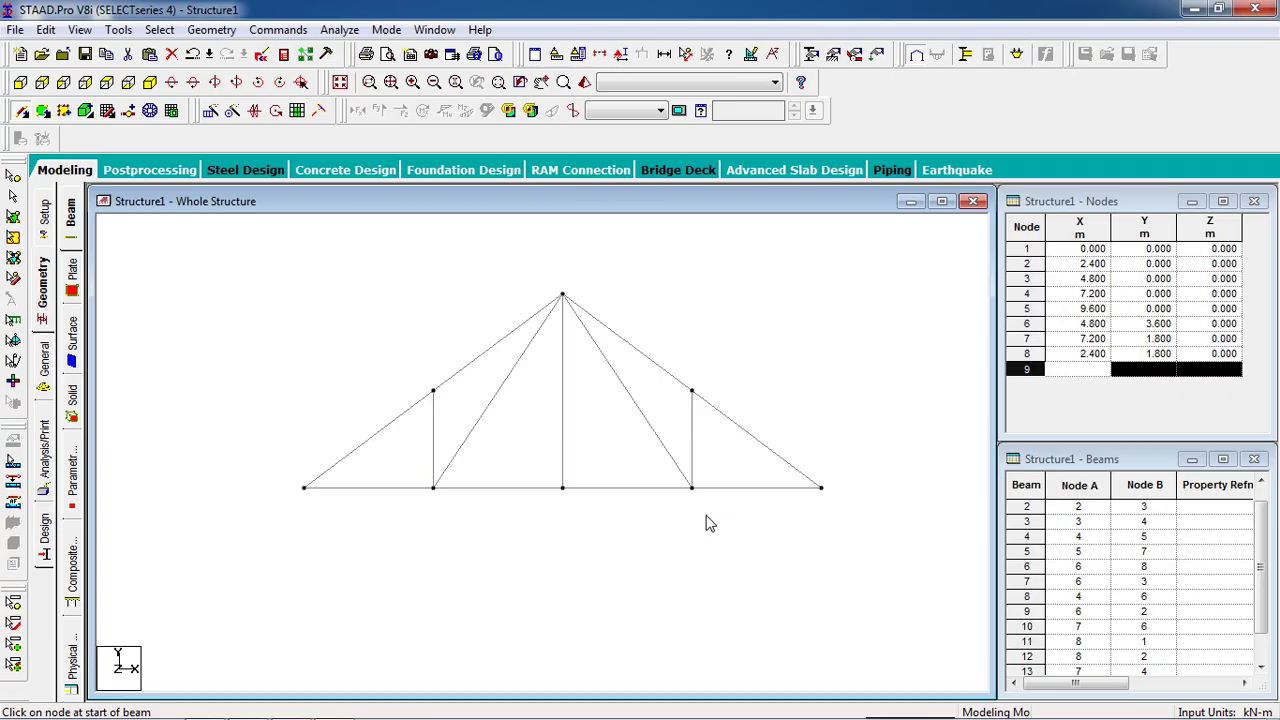
# - Switch to node selection and create a pinned support definition for the truss
pyautogui.scroll(-3, 728, 508)
pyautogui.scroll(3, 697, 508)
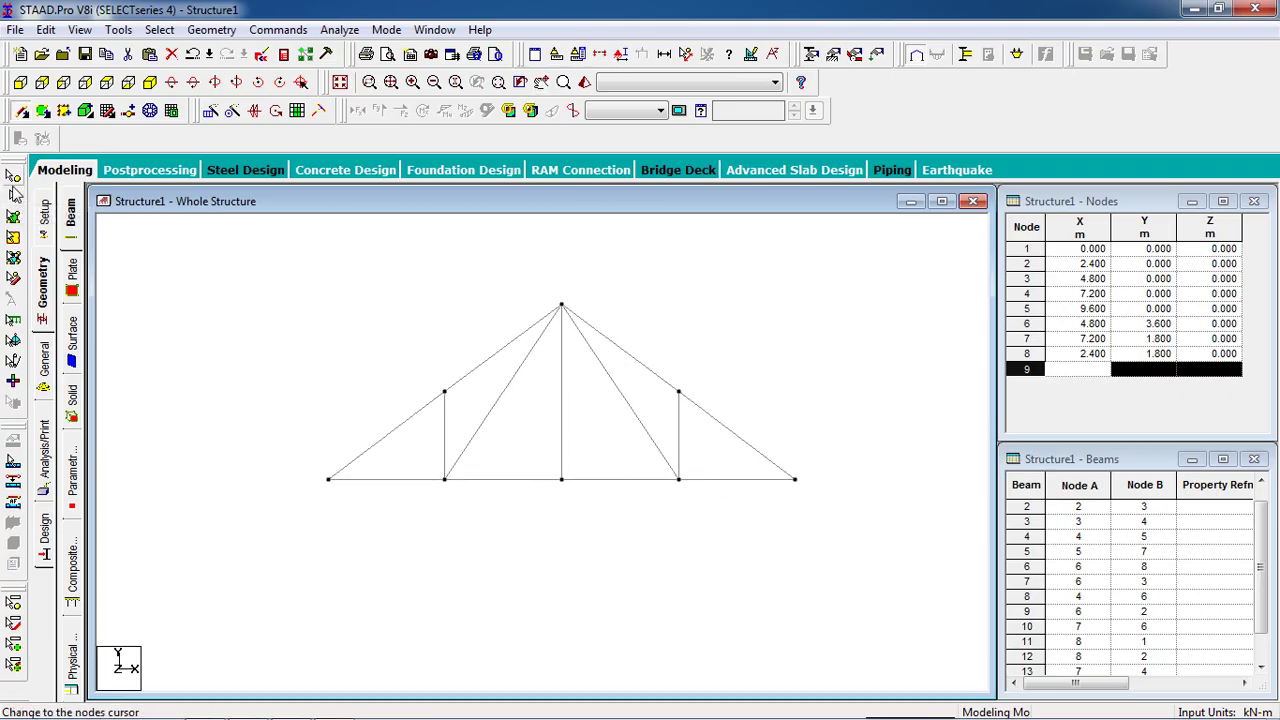
pyautogui.click(13, 194)
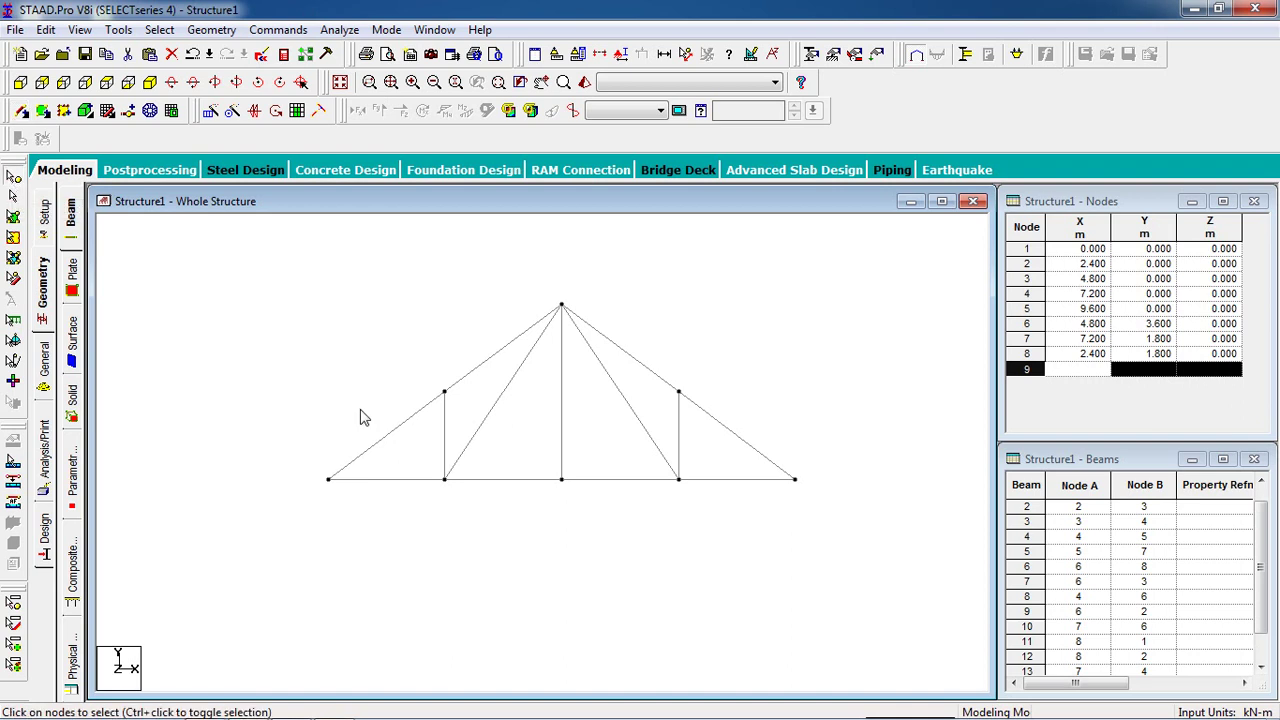
pyautogui.moveTo(551, 563); pyautogui.dragTo(546, 545, button='middle')
pyautogui.scroll(1, 546, 546)
pyautogui.scroll(-2, 546, 546)
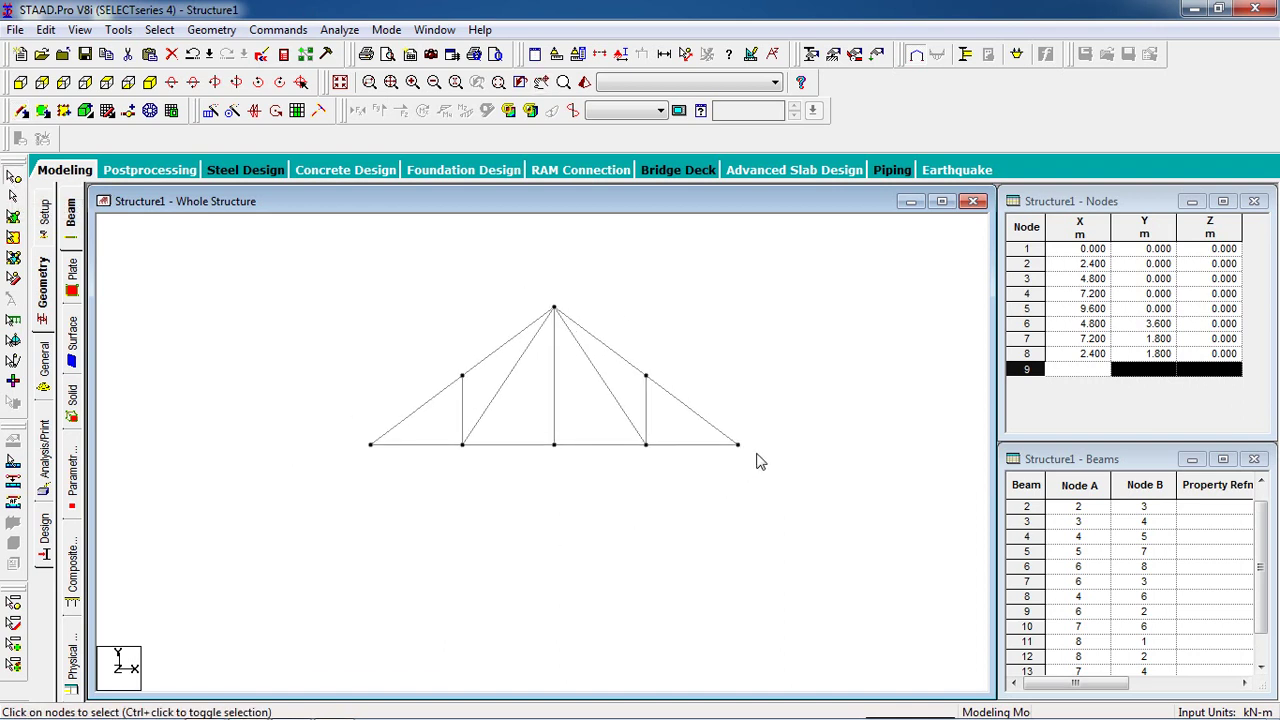
pyautogui.click(832, 54)
pyautogui.moveTo(37, 65); pyautogui.dragTo(945, 108)
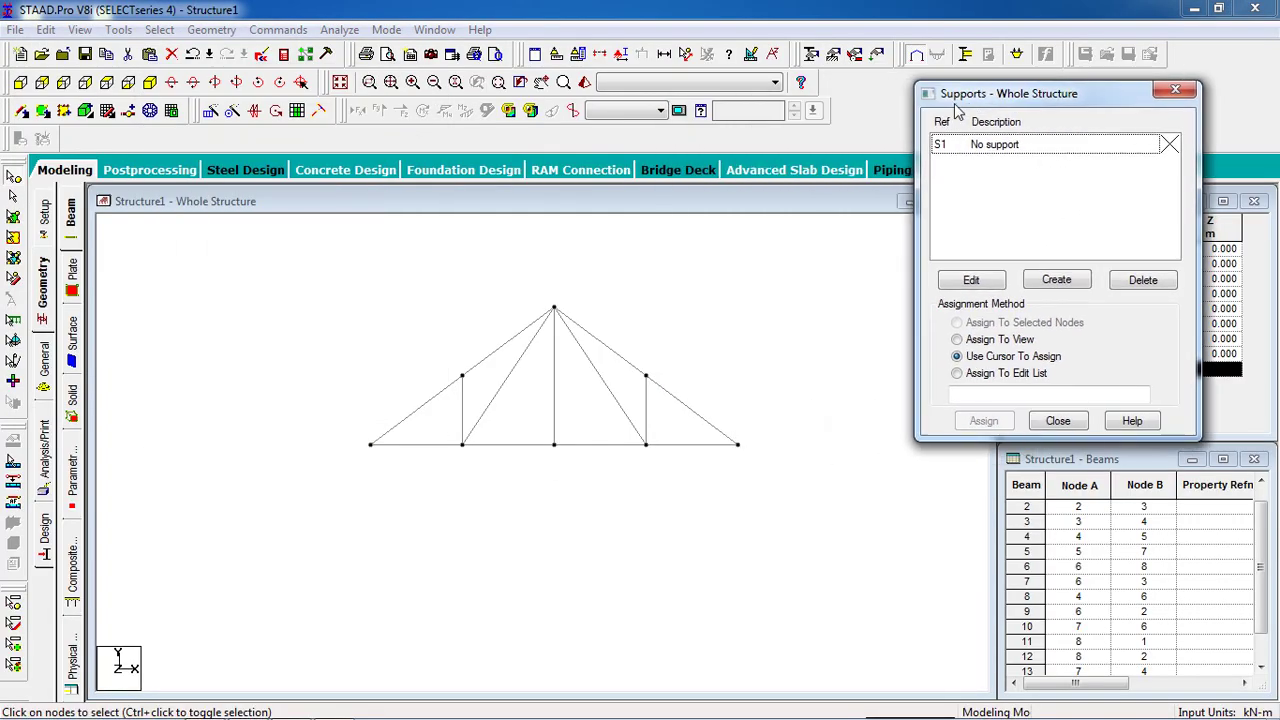
pyautogui.click(1060, 279)
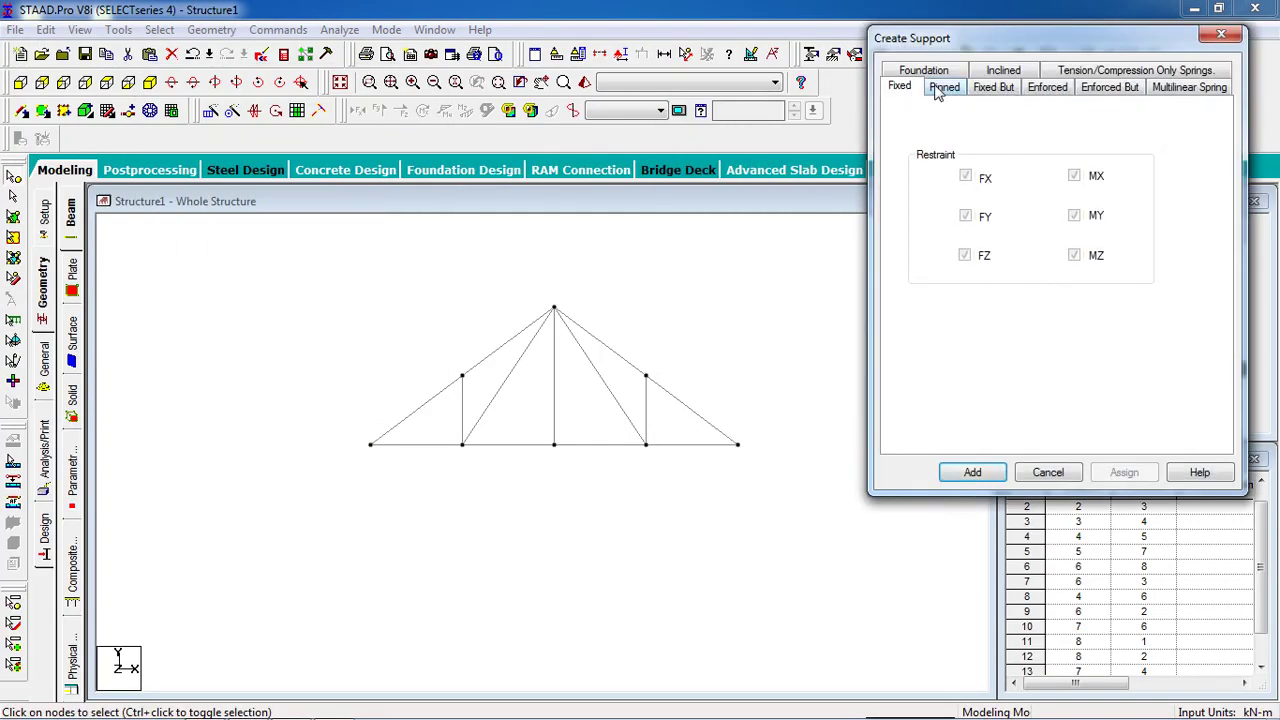
pyautogui.click(943, 88)
pyautogui.click(978, 474)
# - Create a Fixed But support definition with FX and MZ released to act as the roller
pyautogui.click(1057, 280)
pyautogui.click(948, 90)
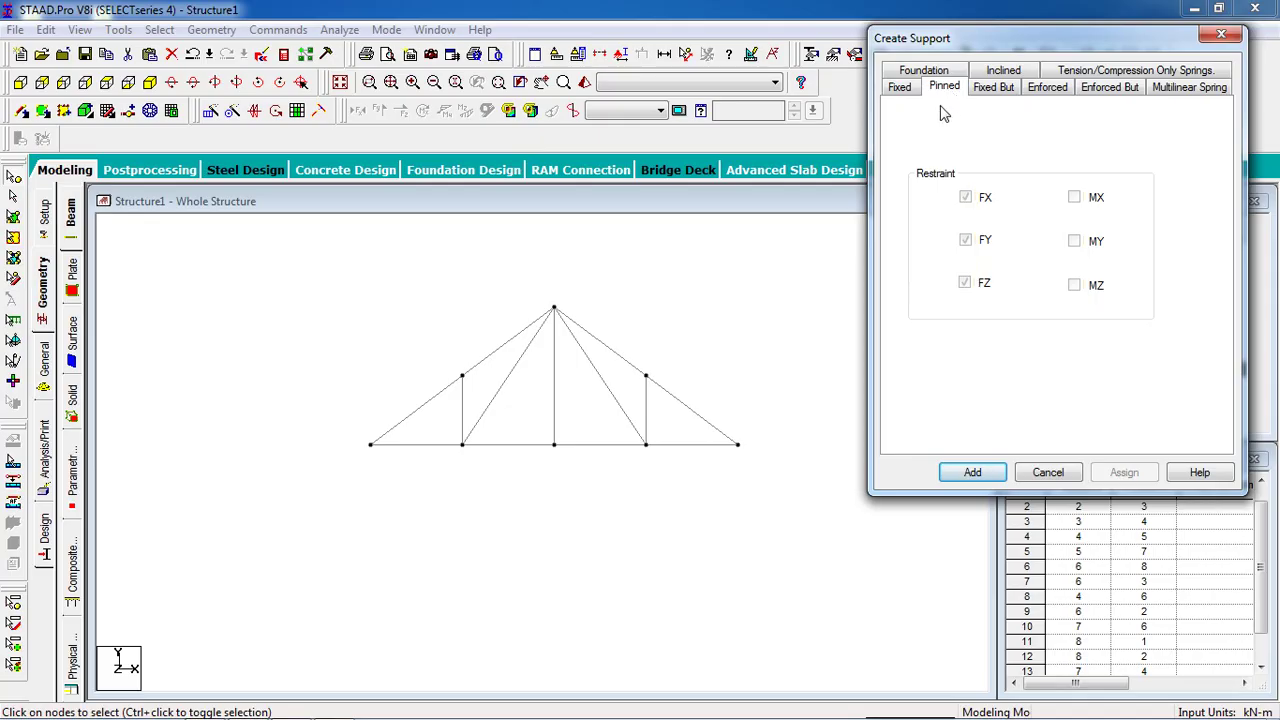
pyautogui.click(990, 98)
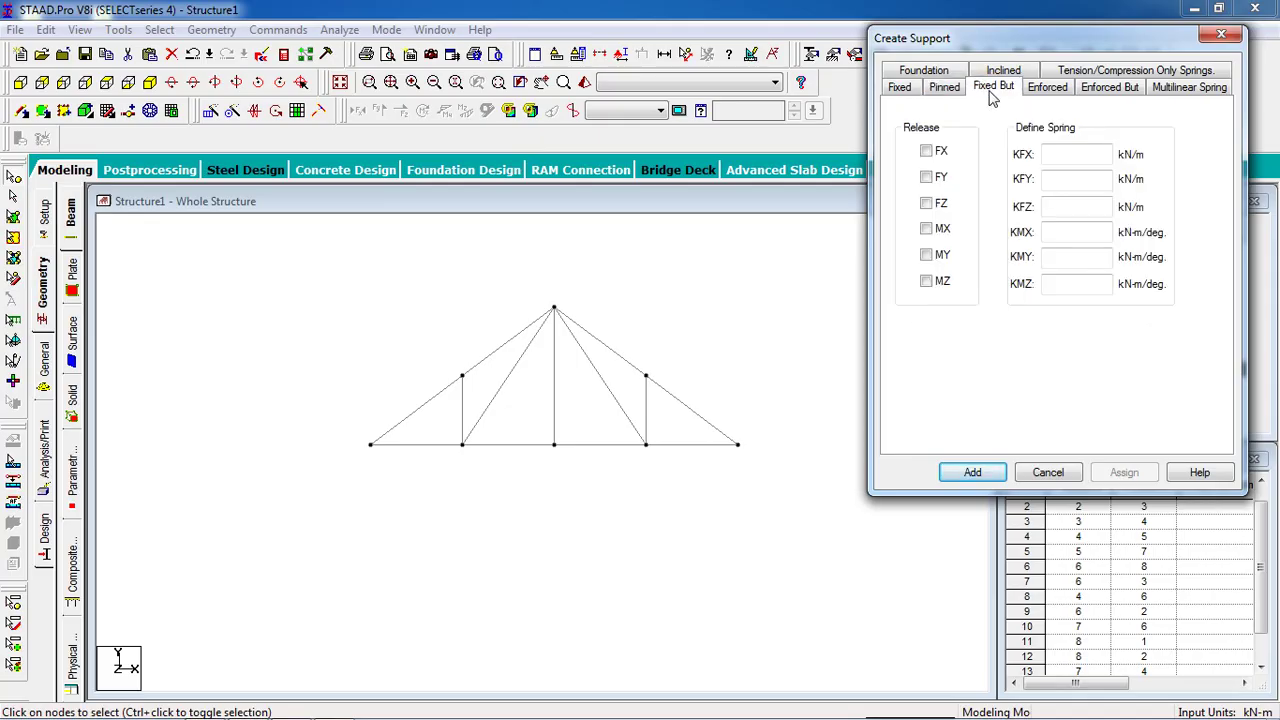
pyautogui.click(930, 151)
pyautogui.click(927, 281)
pyautogui.click(990, 477)
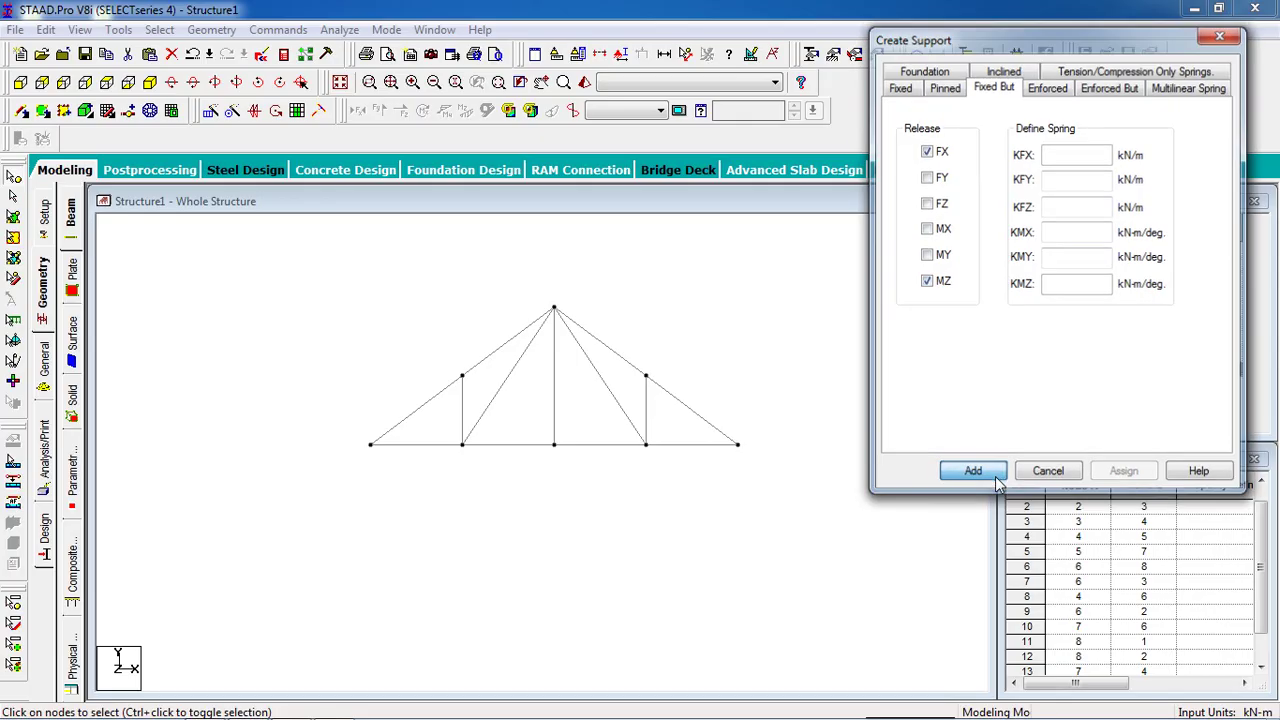
# - Check the support positions in the reference image and assign the pinned support to the bottom chord end node at X = 9.6 m
pyautogui.click(1010, 167)
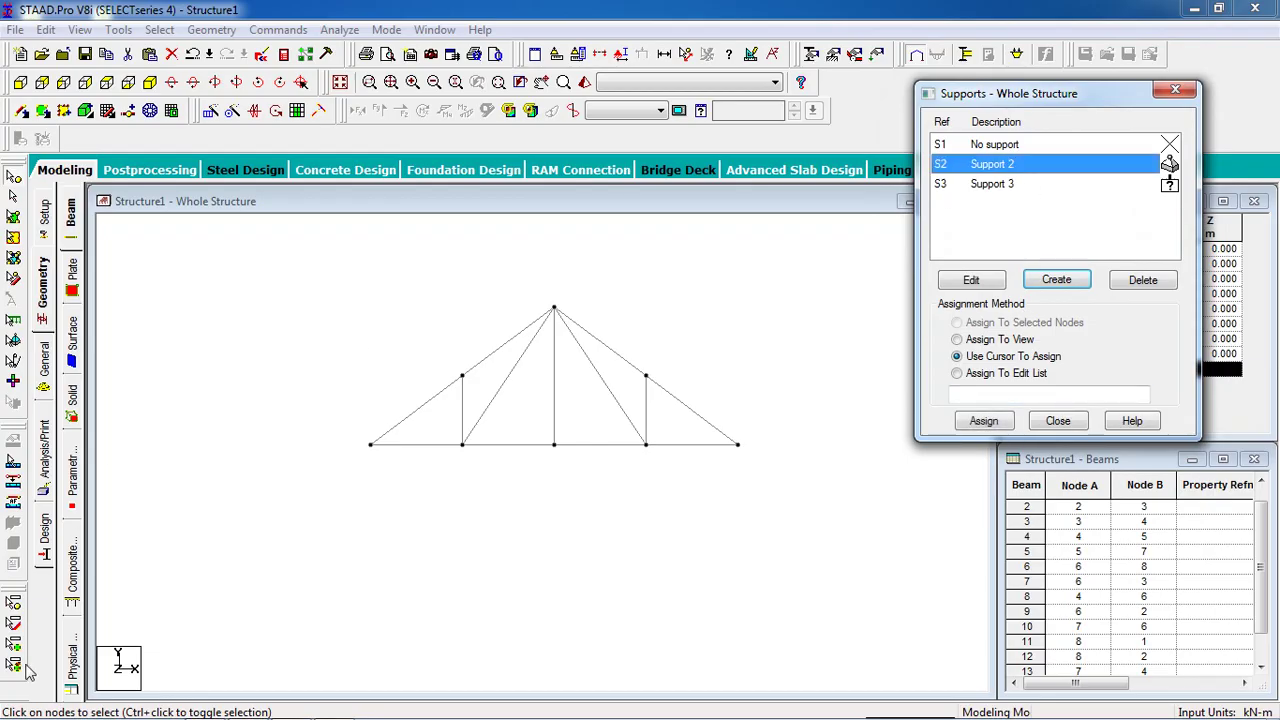
pyautogui.click(240, 707)
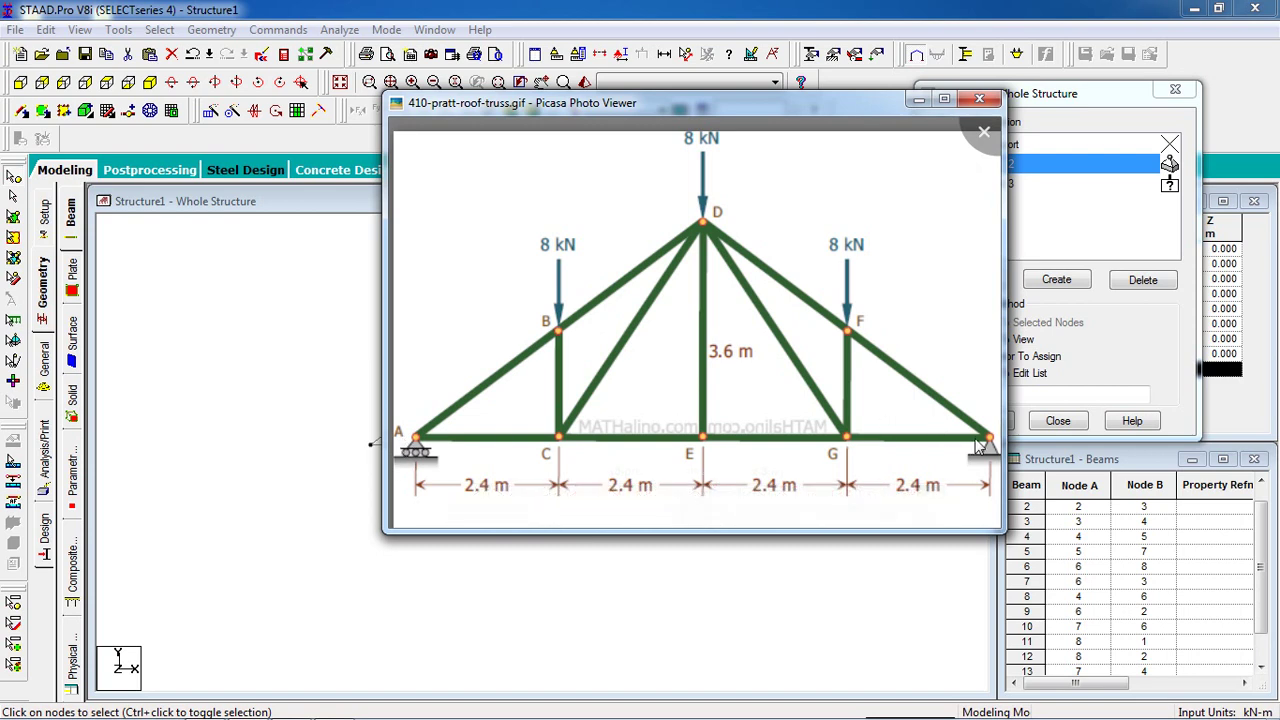
pyautogui.click(1054, 246)
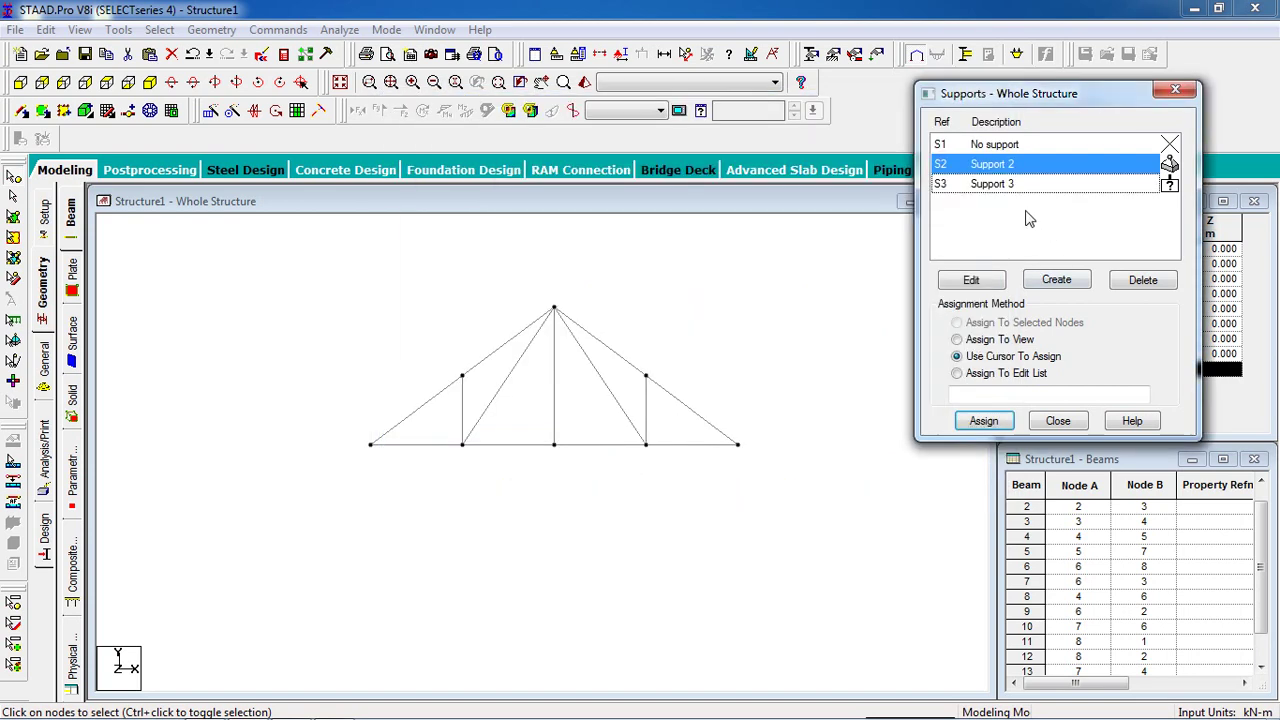
pyautogui.click(738, 444)
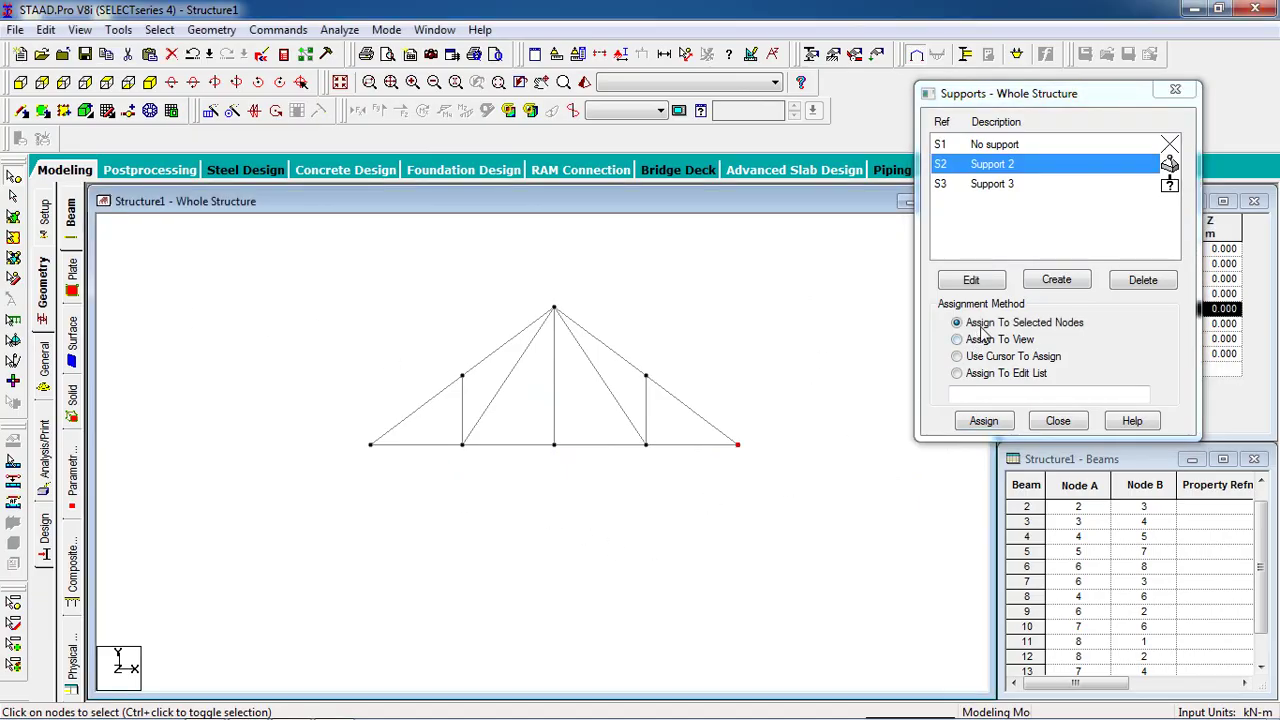
pyautogui.click(983, 420)
pyautogui.click(1057, 390)
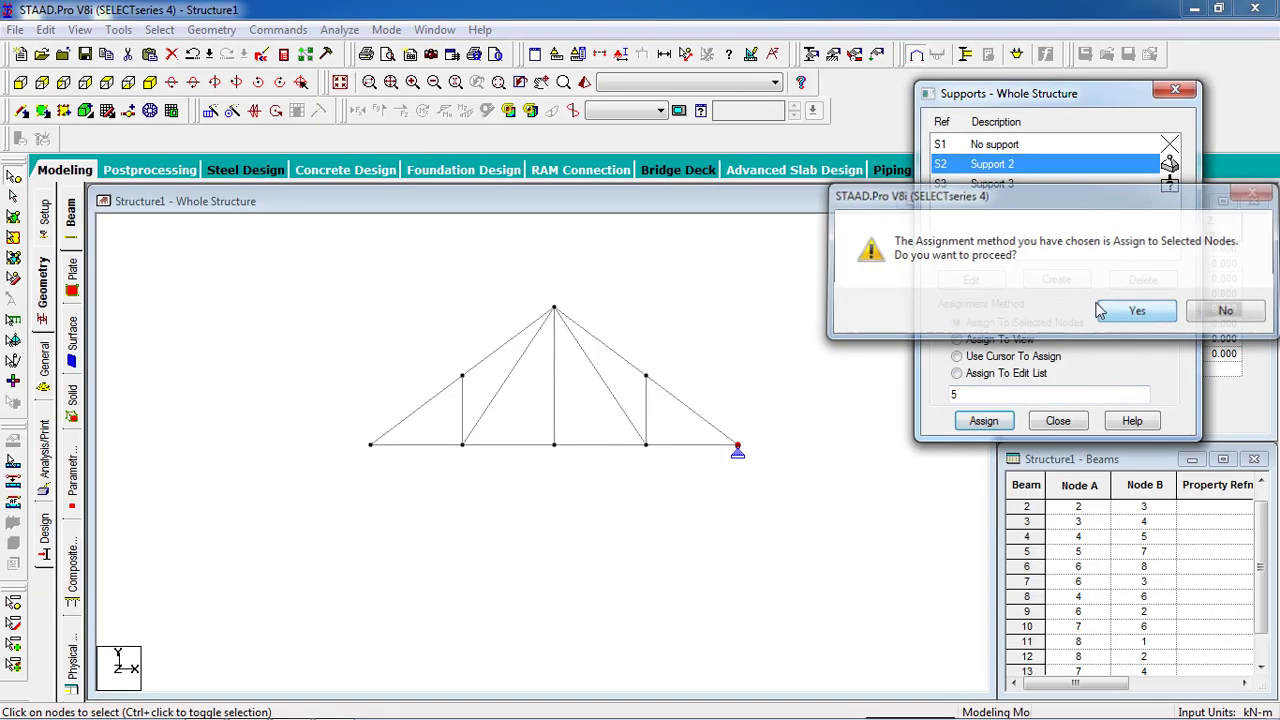
# - Assign the roller support definition, Support 3, to the bottom chord end node at X = 0 and finish support assignment
pyautogui.click(1066, 186)
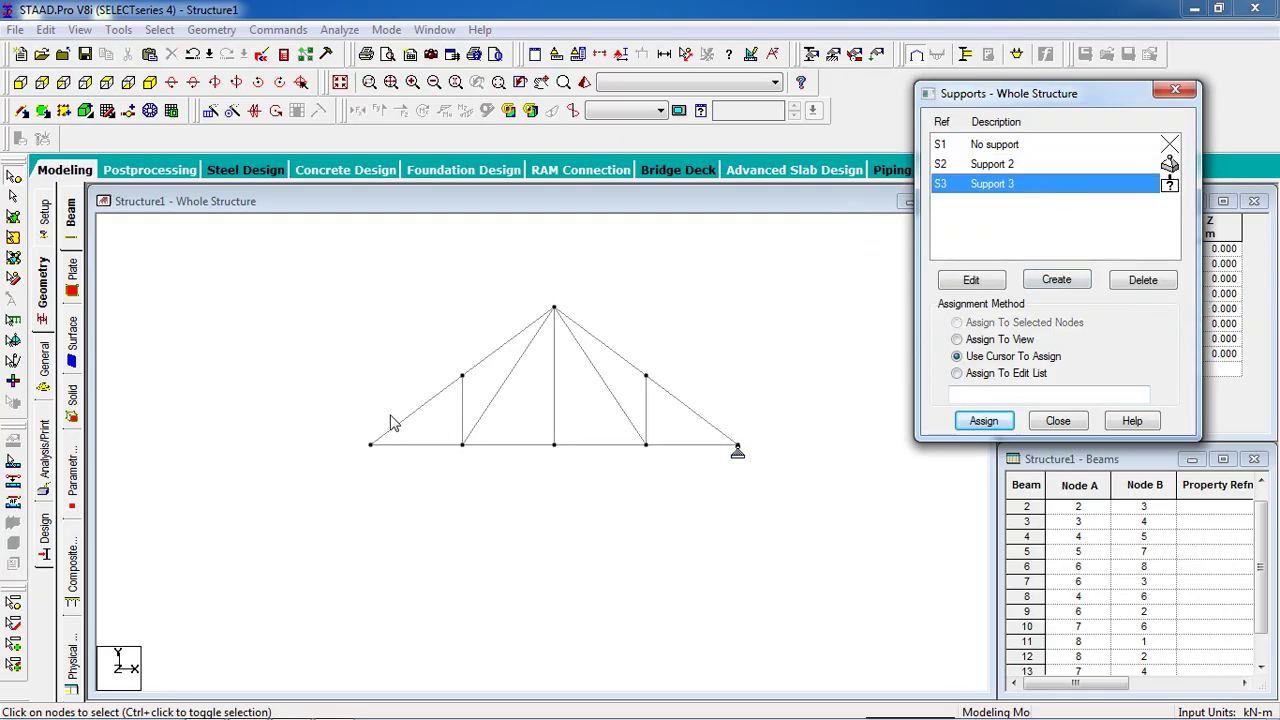
pyautogui.click(370, 444)
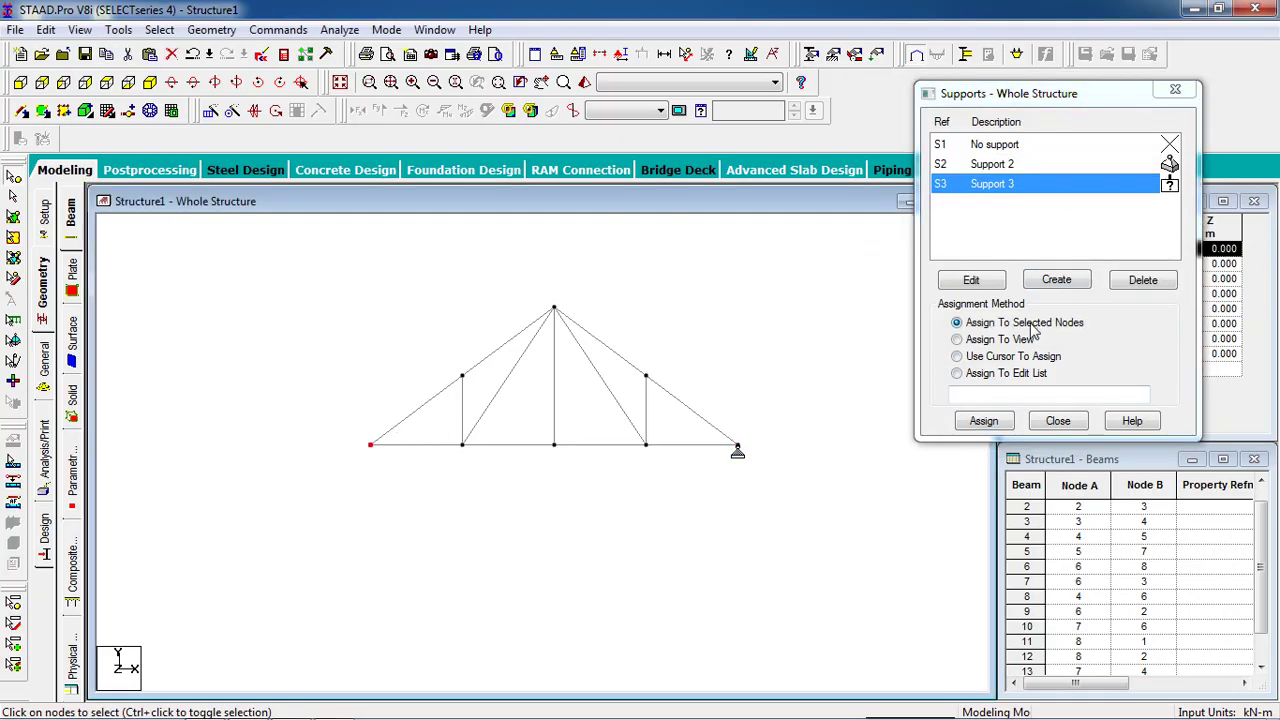
pyautogui.click(985, 423)
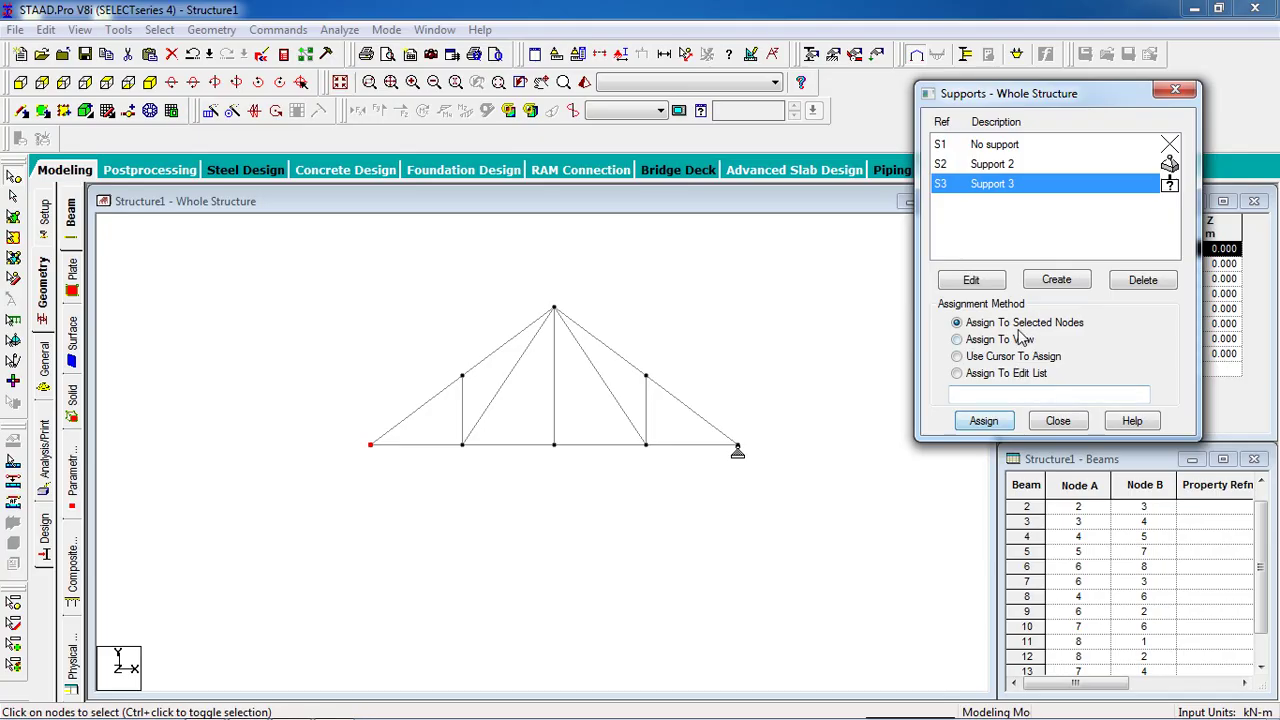
pyautogui.click(1000, 420)
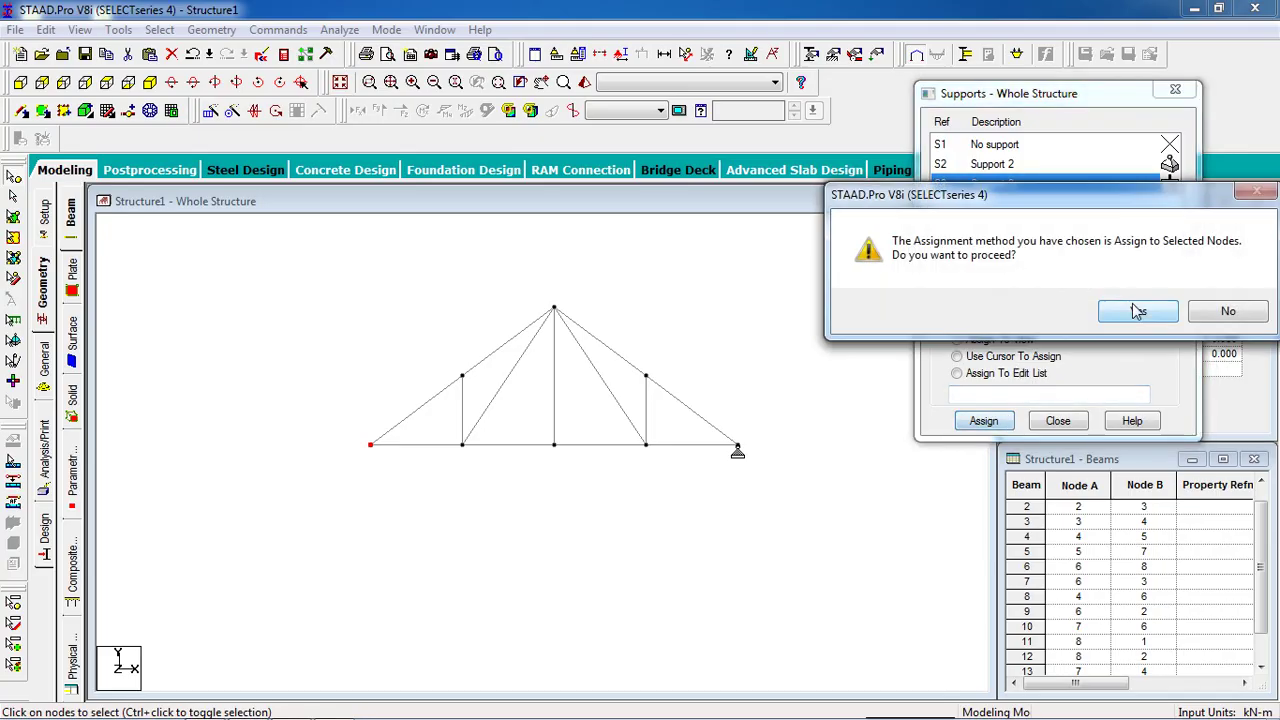
pyautogui.click(1091, 391)
pyautogui.scroll(4, 517, 417)
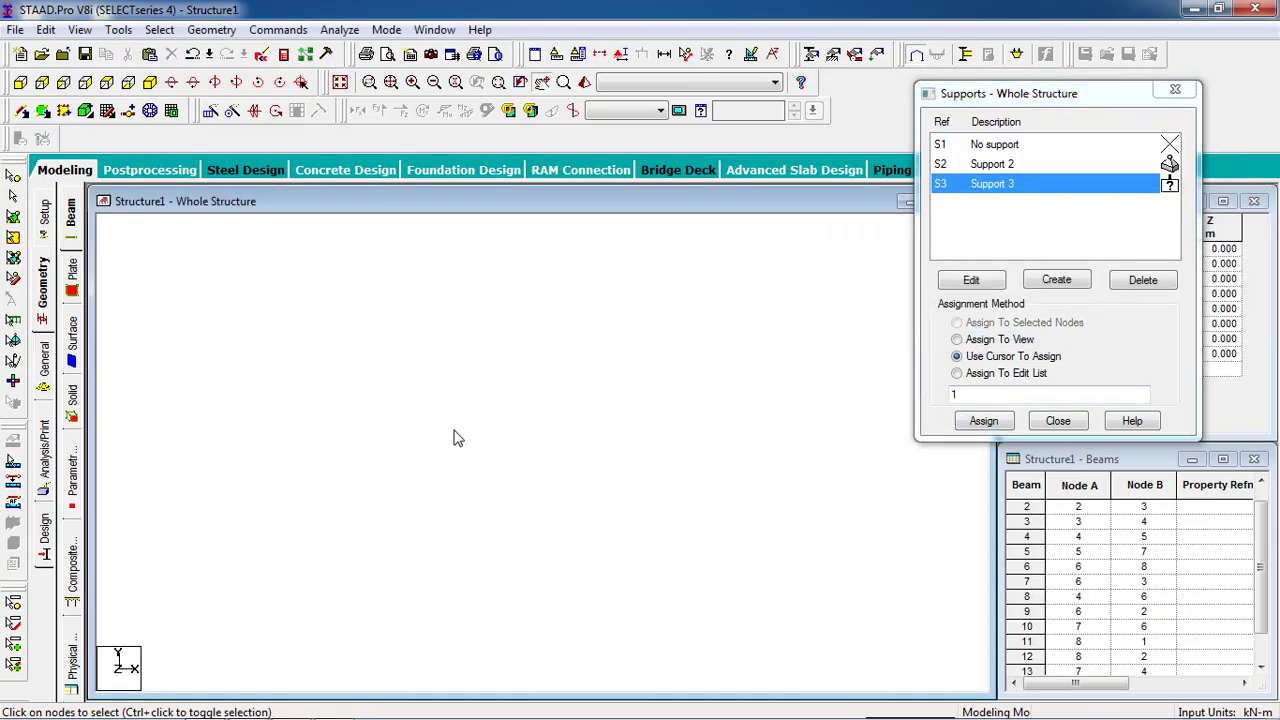
pyautogui.scroll(2, 472, 418)
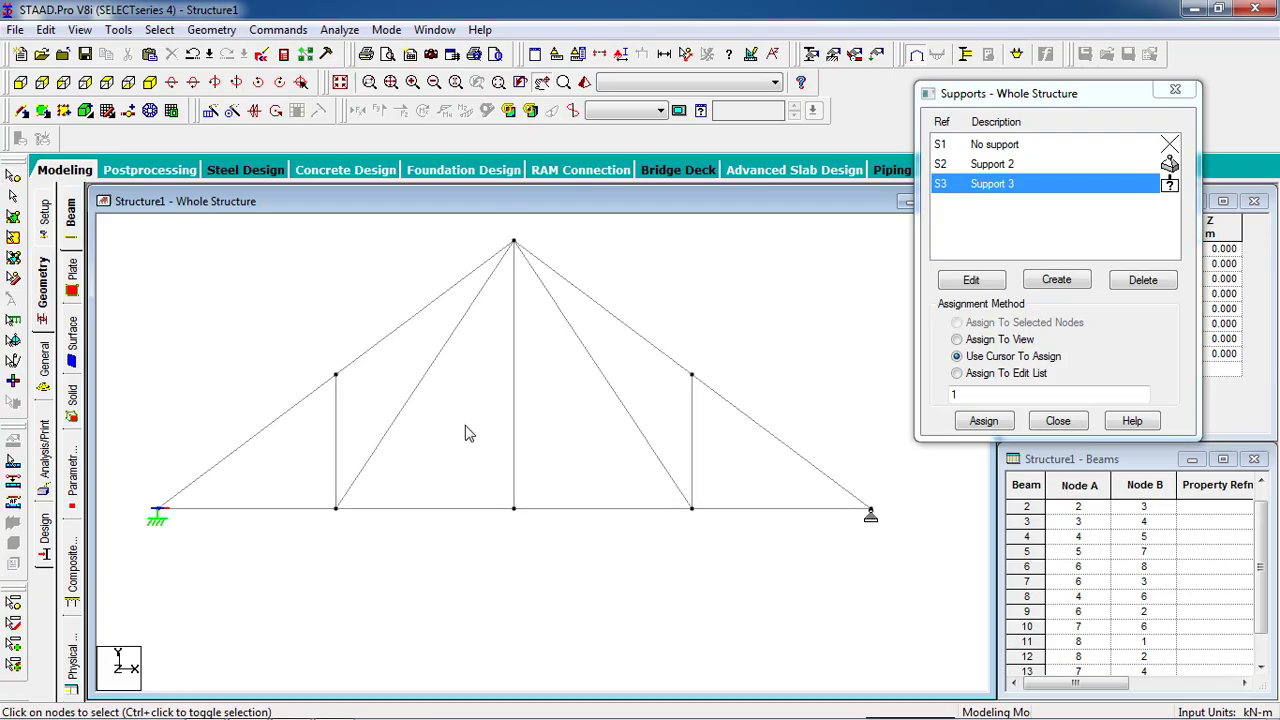
pyautogui.click(1057, 421)
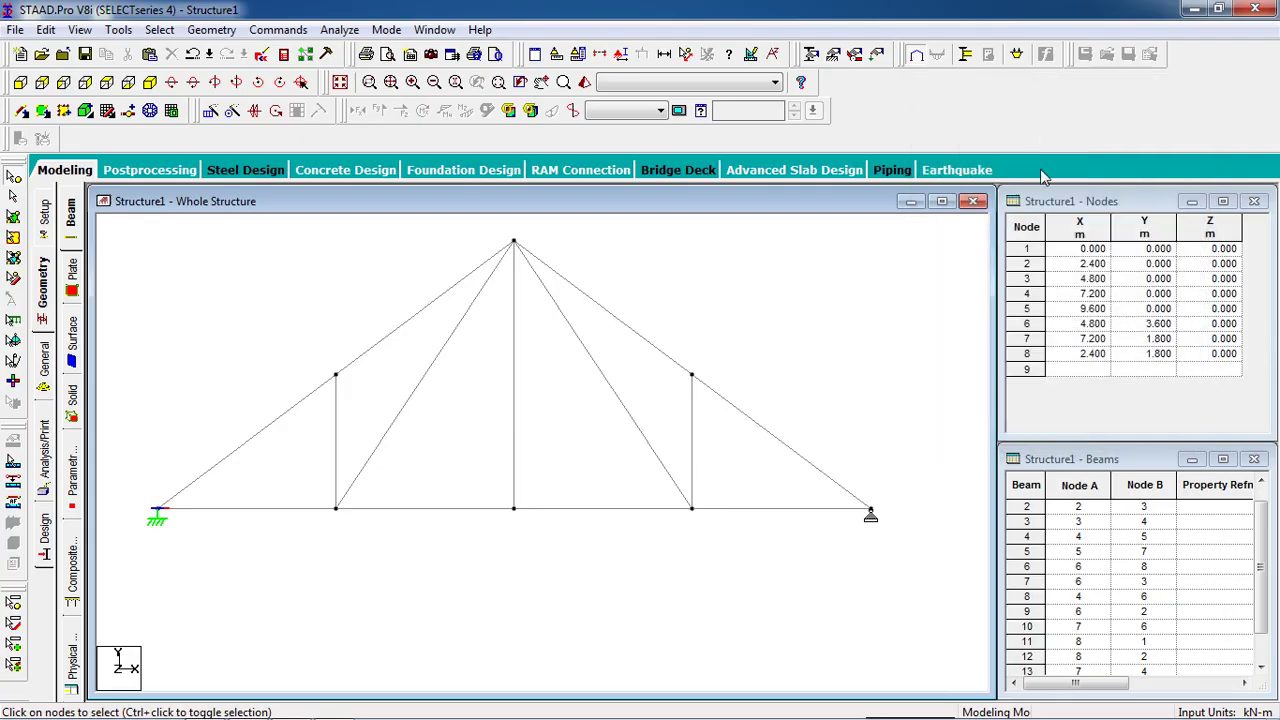
# - Open the steel section database for member properties and choose the Indian angle sections
pyautogui.click(811, 54)
pyautogui.moveTo(205, 57); pyautogui.dragTo(1083, 168)
pyautogui.click(1087, 410)
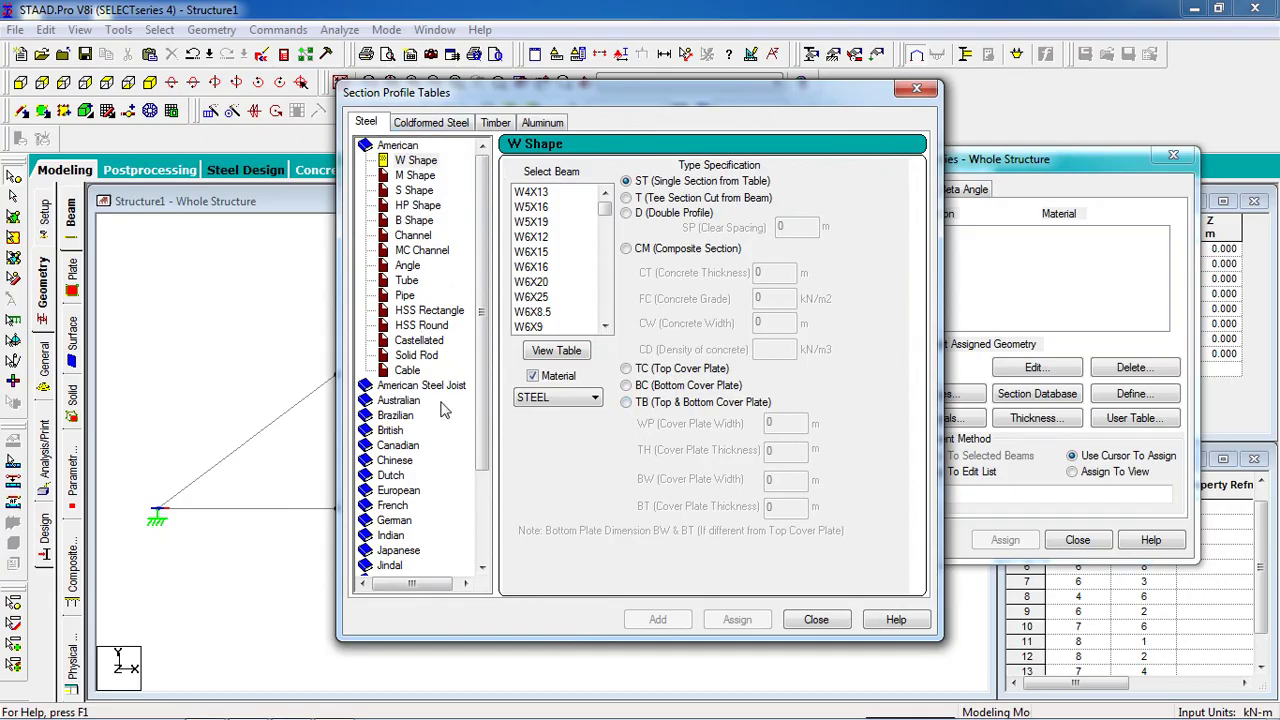
pyautogui.click(392, 536)
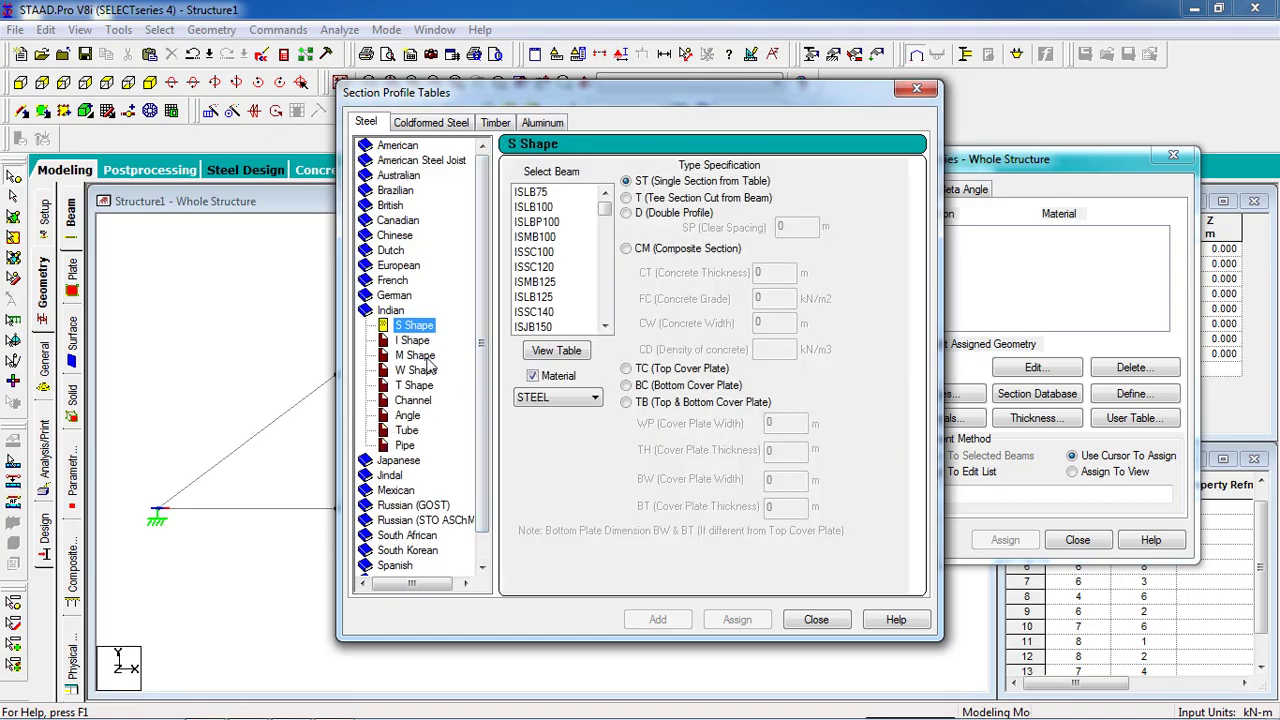
pyautogui.click(407, 430)
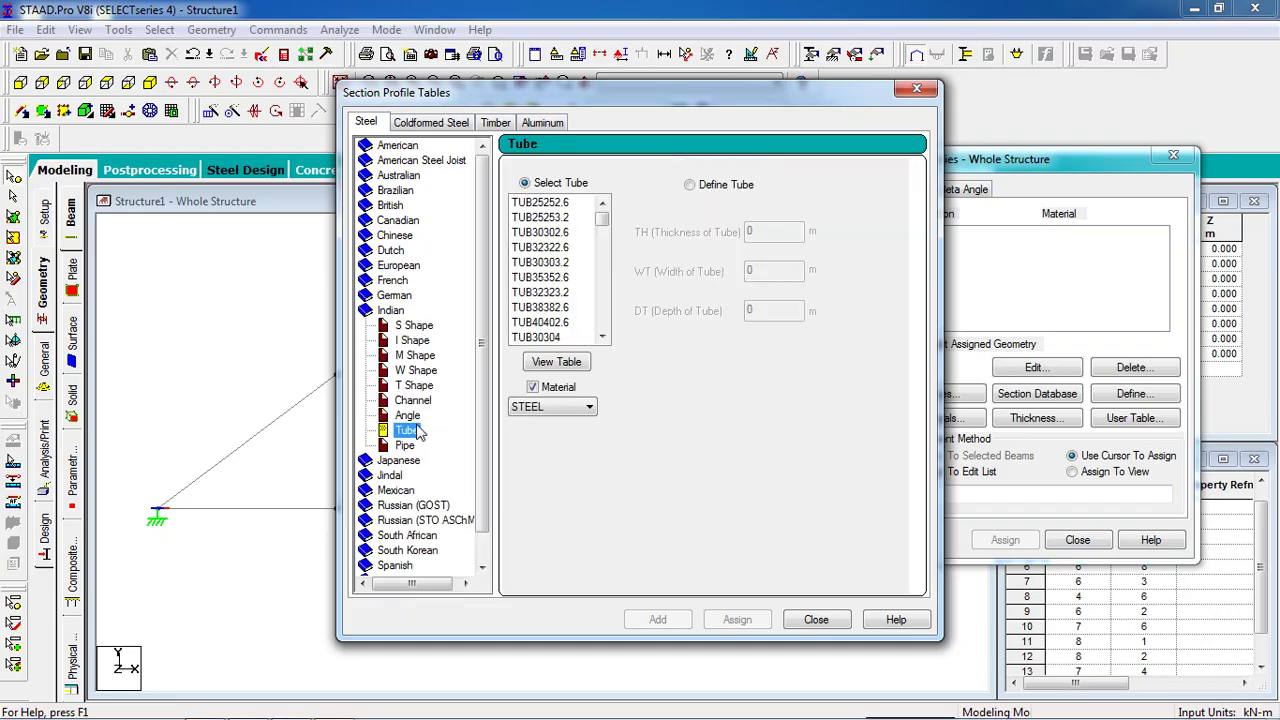
pyautogui.click(408, 415)
# - Add the ISA20x20x3 section as a single steel angle to the structure's property list
pyautogui.moveTo(601, 218)
pyautogui.mouseDown()
pyautogui.moveTo(601, 325)
pyautogui.moveTo(601, 218)
pyautogui.mouseUp()
pyautogui.click(560, 203)
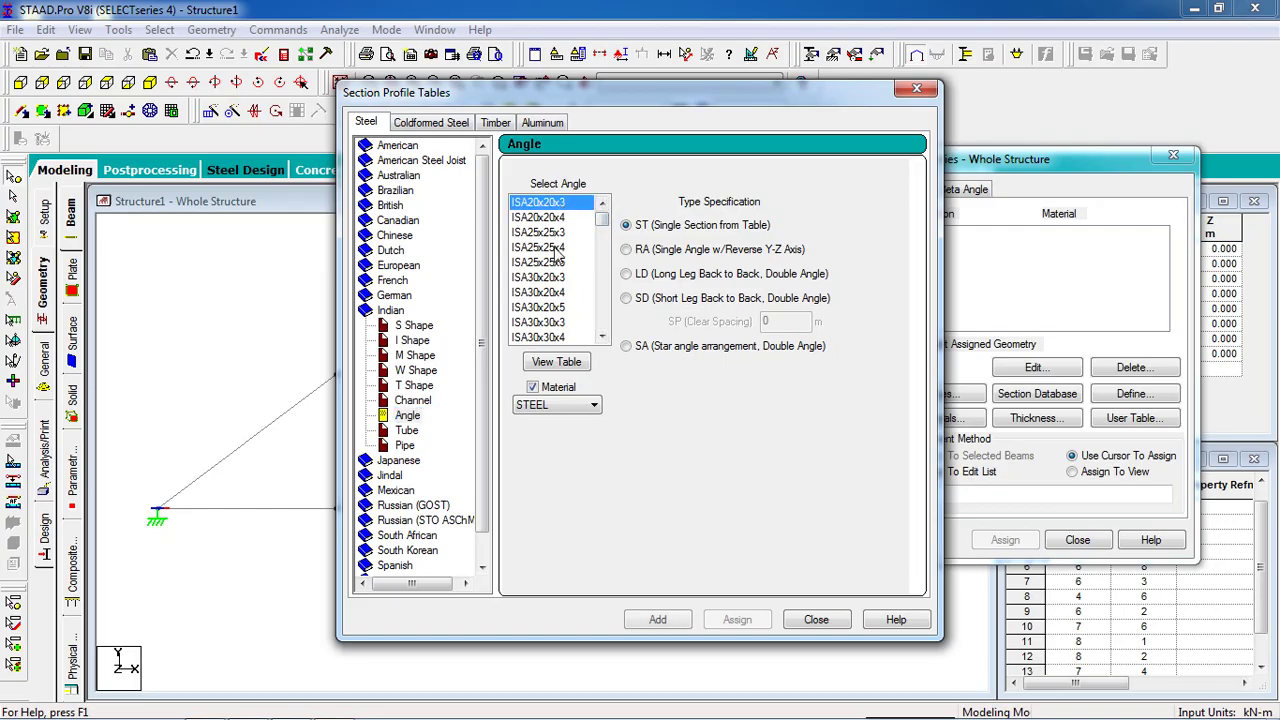
pyautogui.click(560, 217)
pyautogui.click(559, 204)
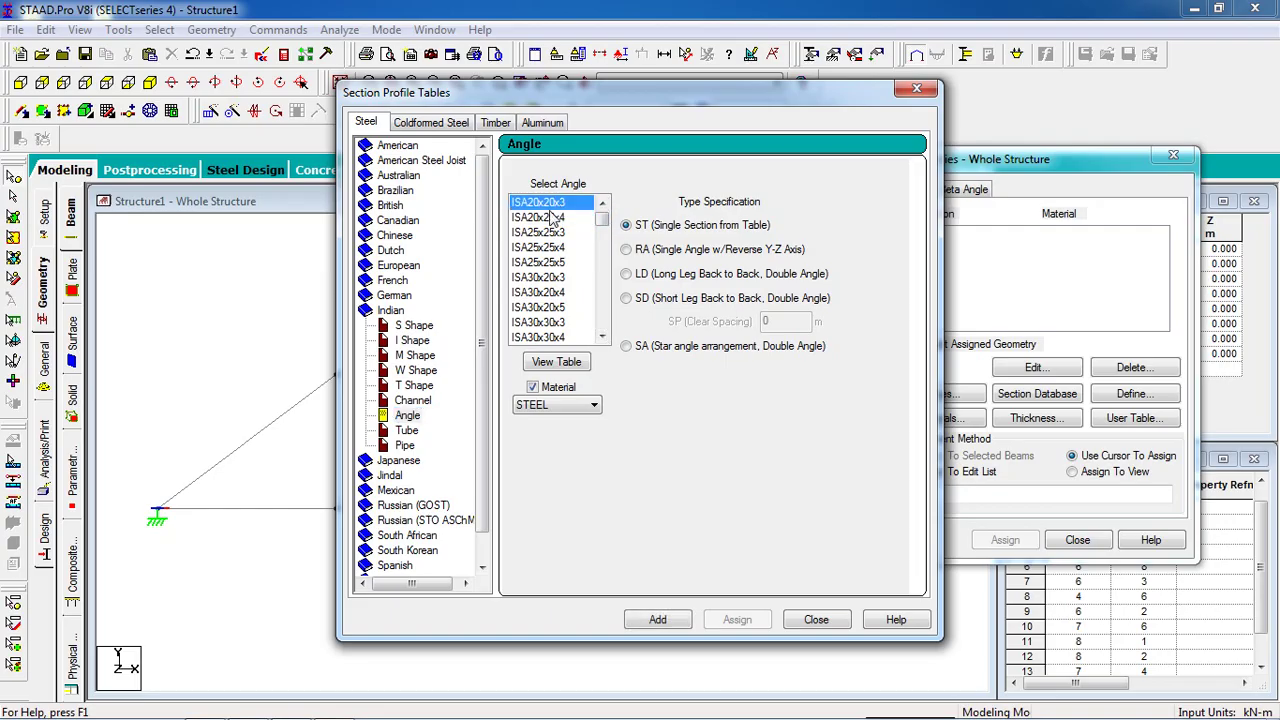
pyautogui.click(577, 404)
pyautogui.click(560, 420)
pyautogui.click(660, 620)
pyautogui.click(658, 620)
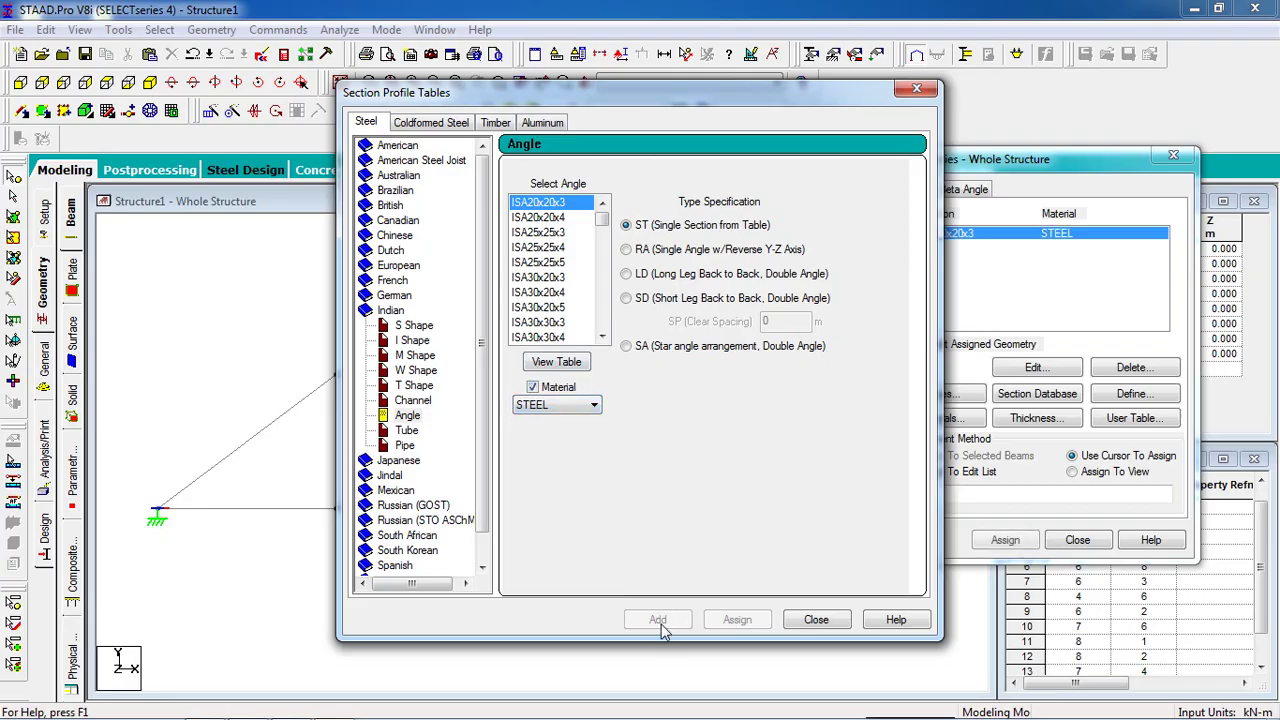
pyautogui.click(818, 622)
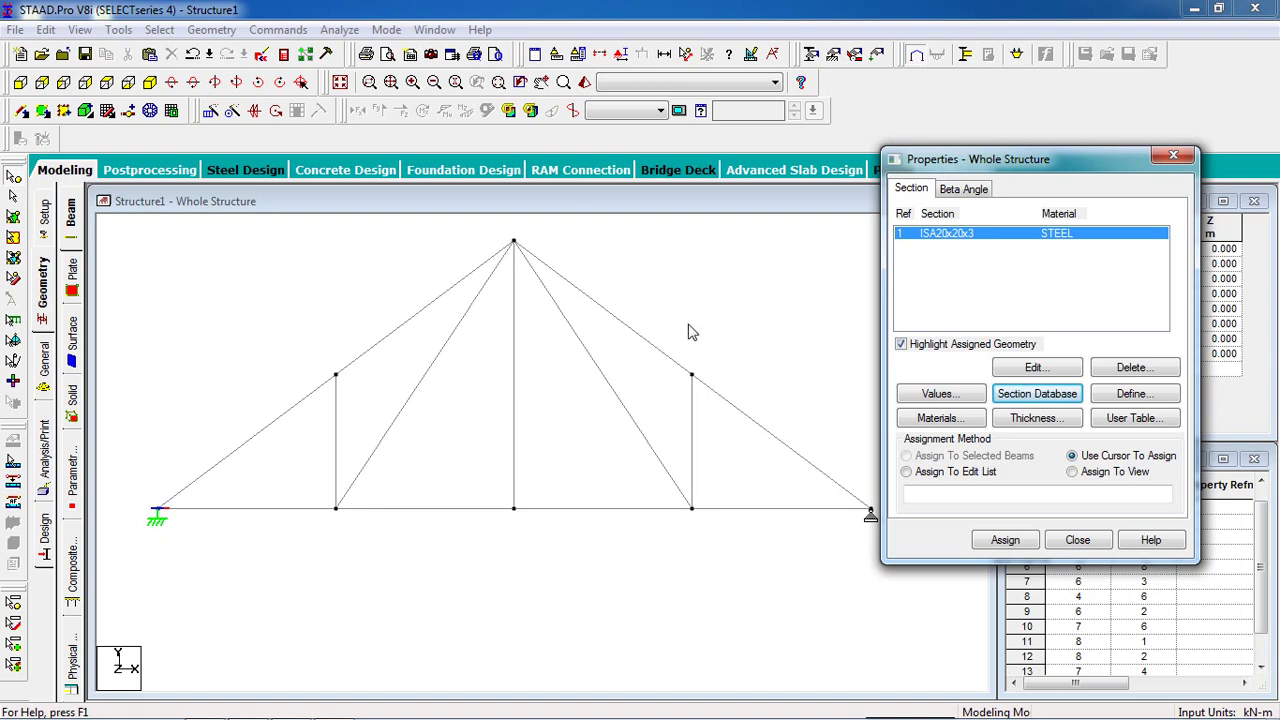
# - Select all truss members and assign the ISA20x20x3 section to them
pyautogui.click(1003, 244)
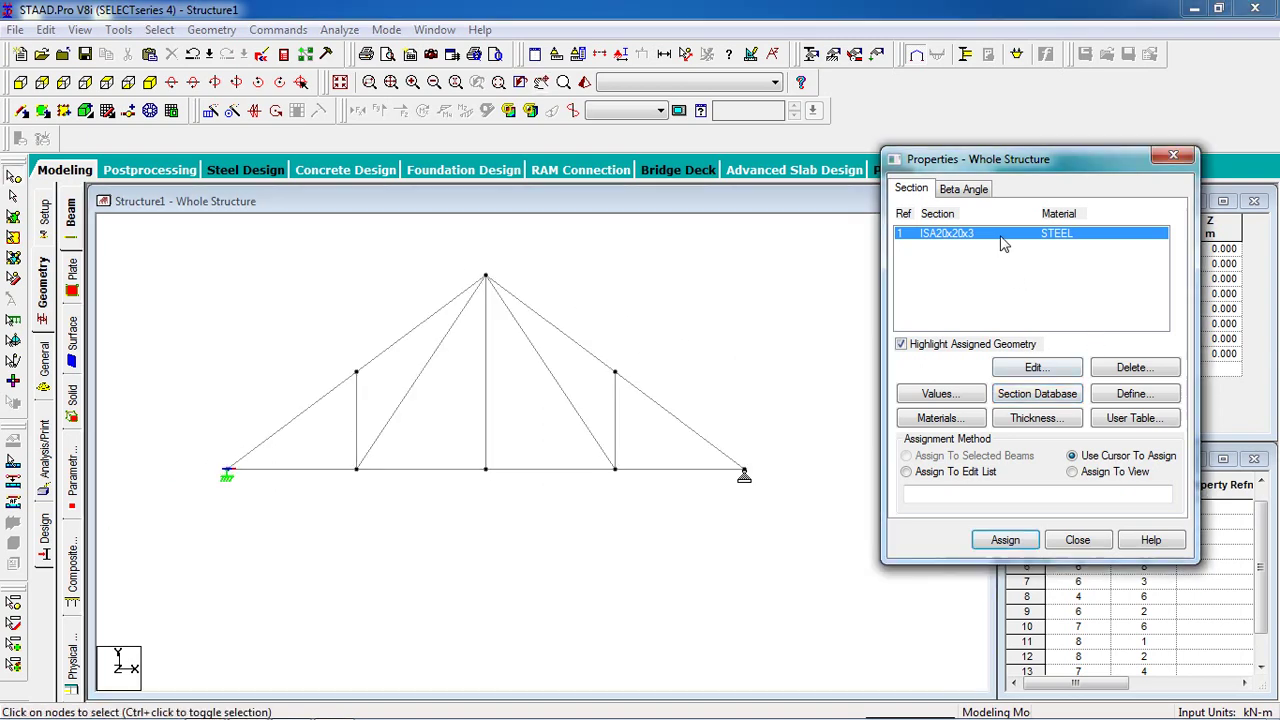
pyautogui.click(13, 196)
pyautogui.moveTo(838, 236); pyautogui.dragTo(216, 526)
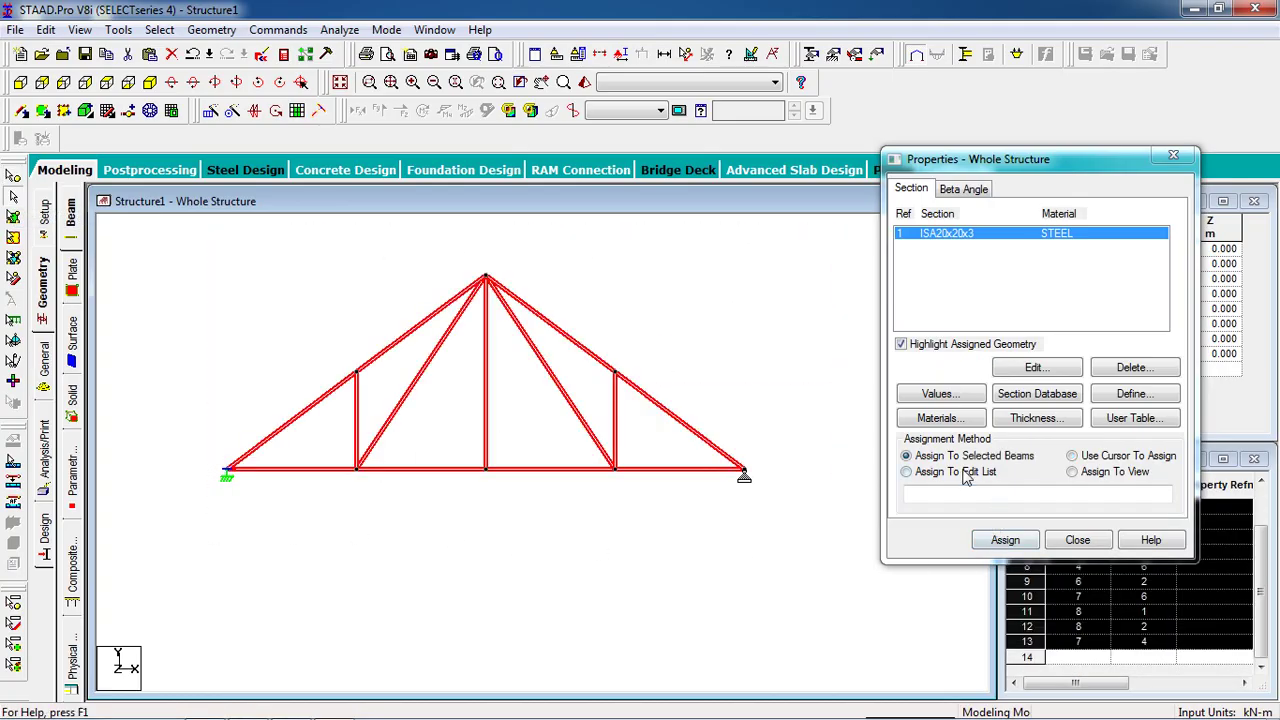
pyautogui.click(1005, 540)
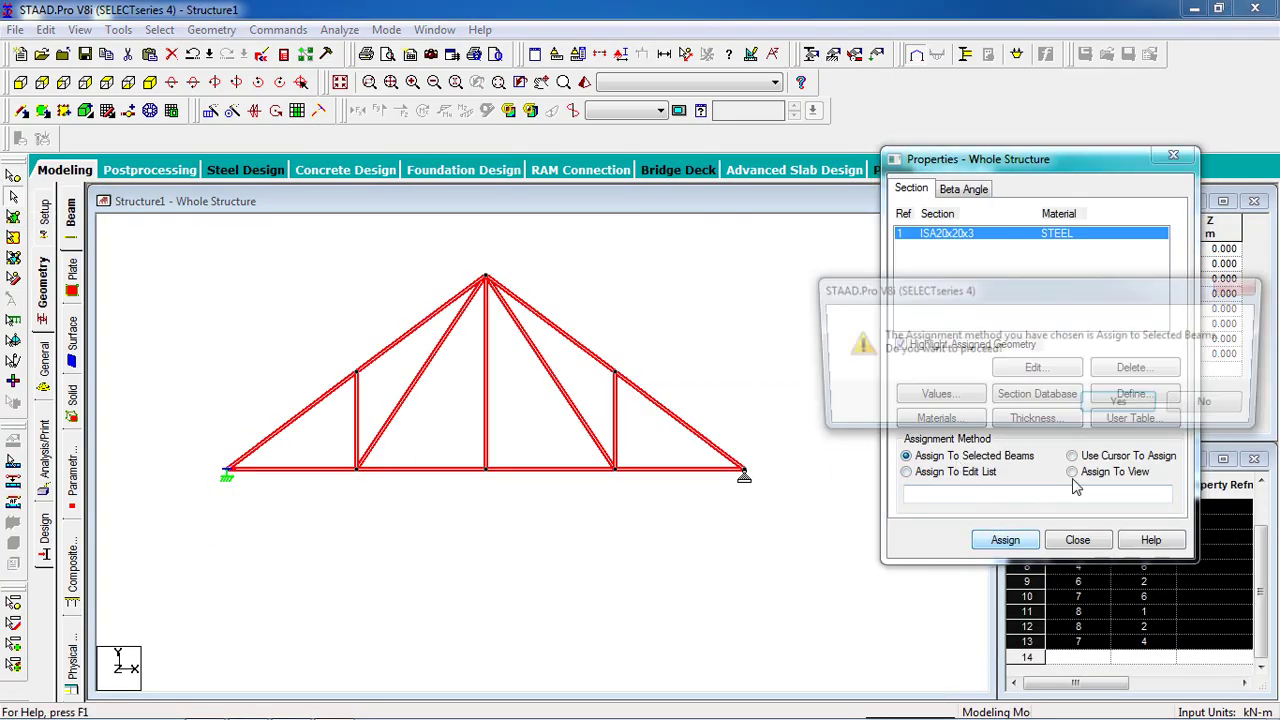
pyautogui.click(1105, 410)
pyautogui.moveTo(743, 333); pyautogui.dragTo(745, 361, button='middle')
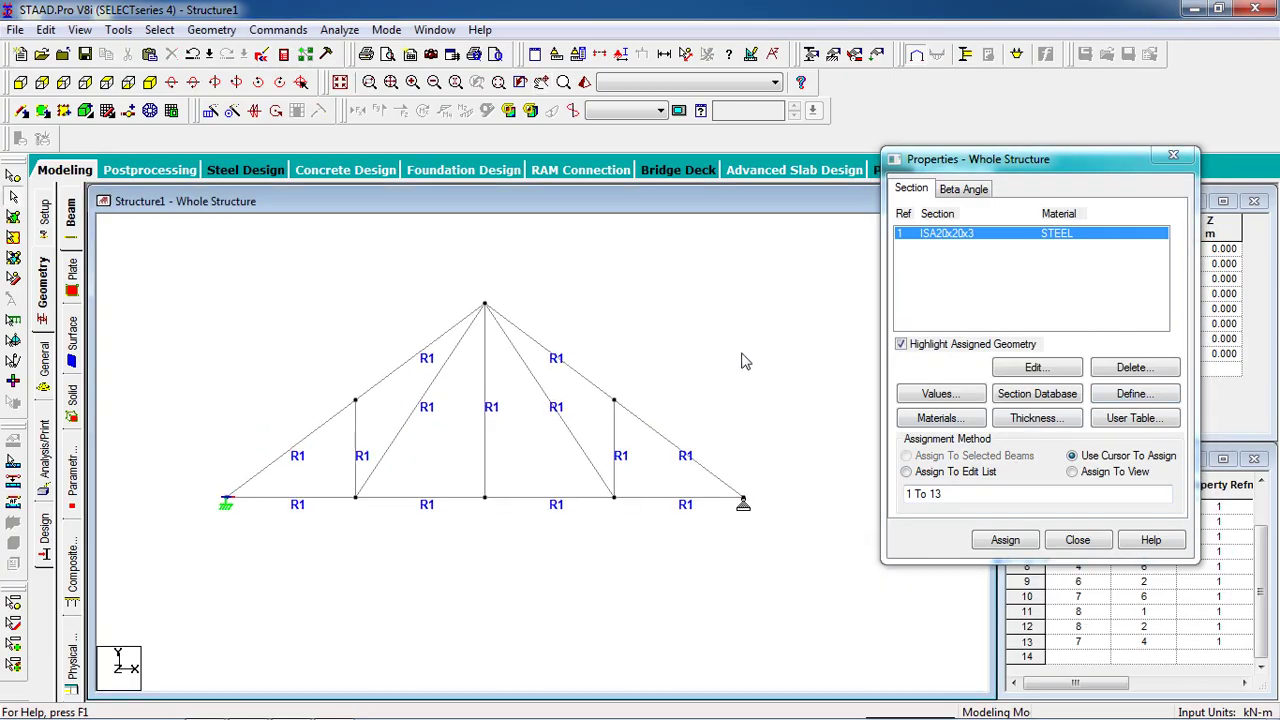
pyautogui.click(1077, 542)
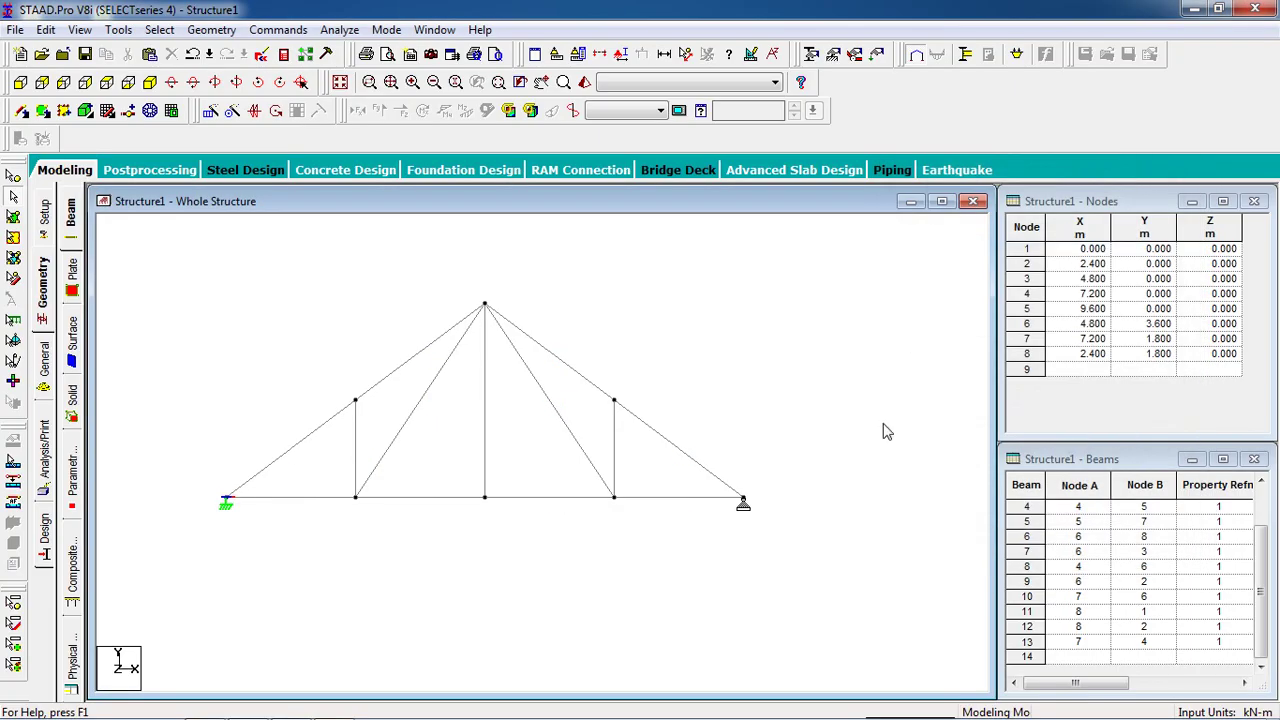
# - Start a new primary load case in the load definitions and set its loading type to Dead
pyautogui.moveTo(800, 380); pyautogui.dragTo(823, 374, button='middle')
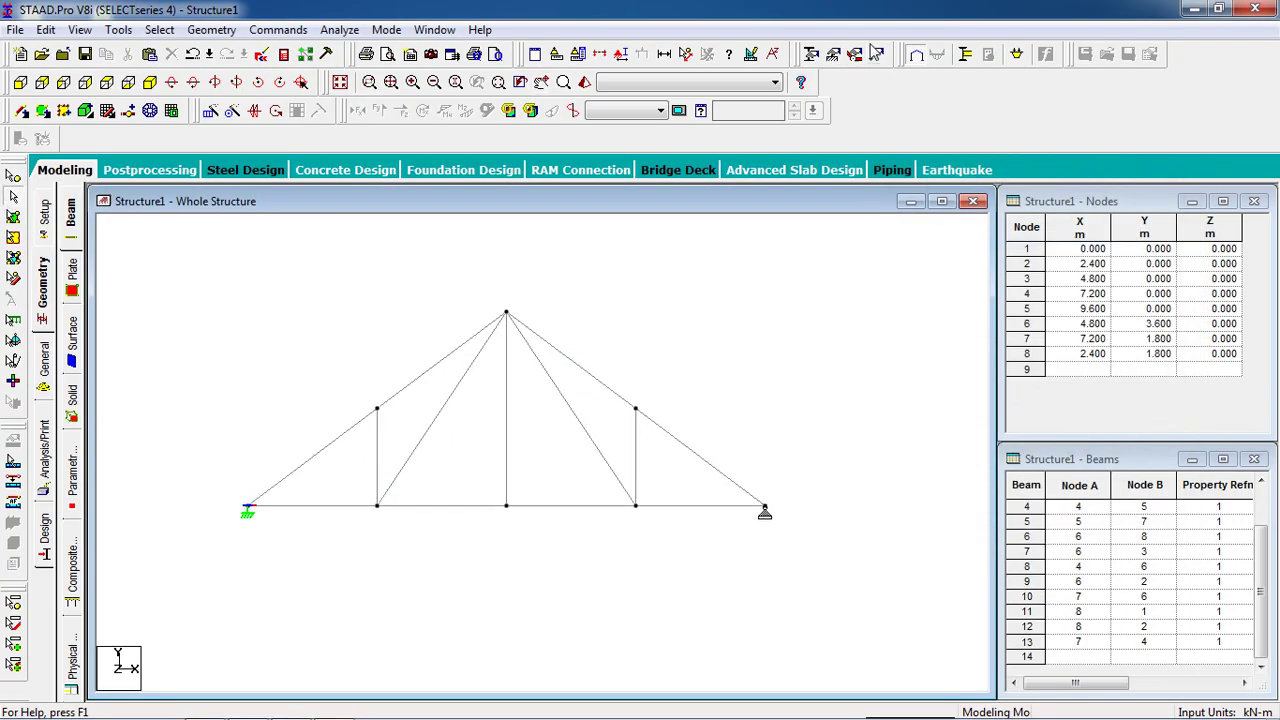
pyautogui.click(884, 54)
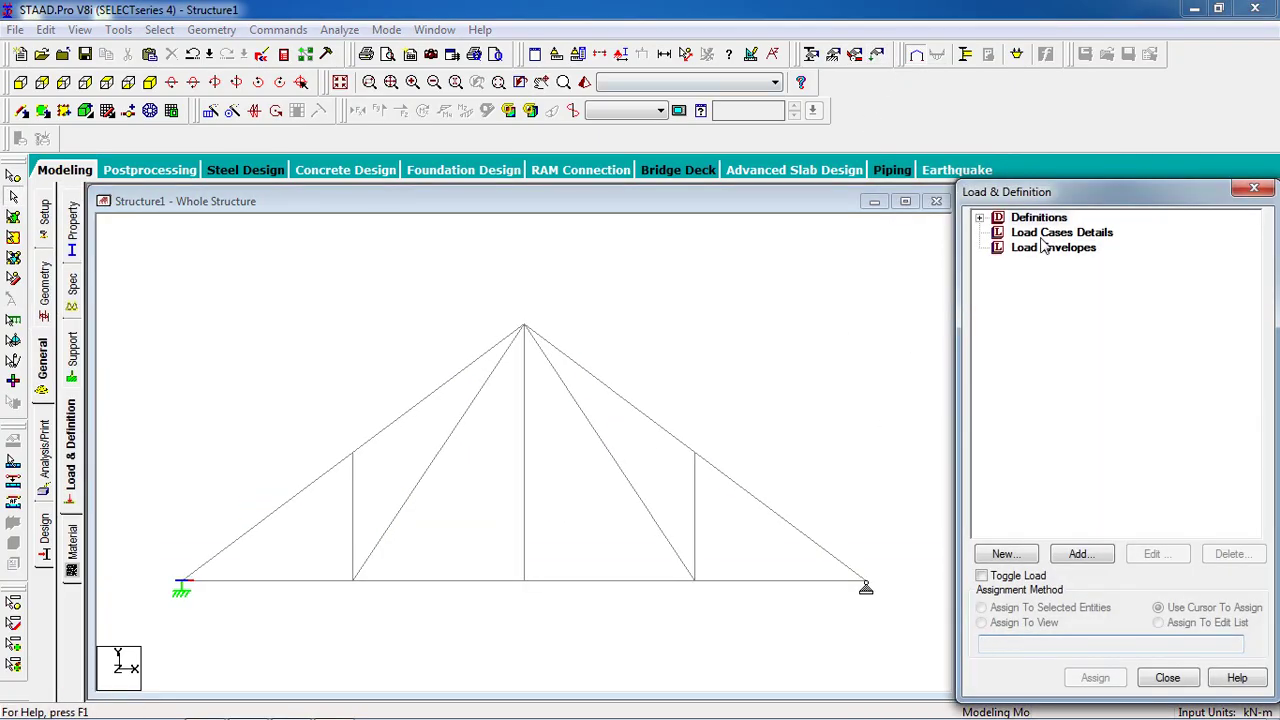
pyautogui.click(1043, 235)
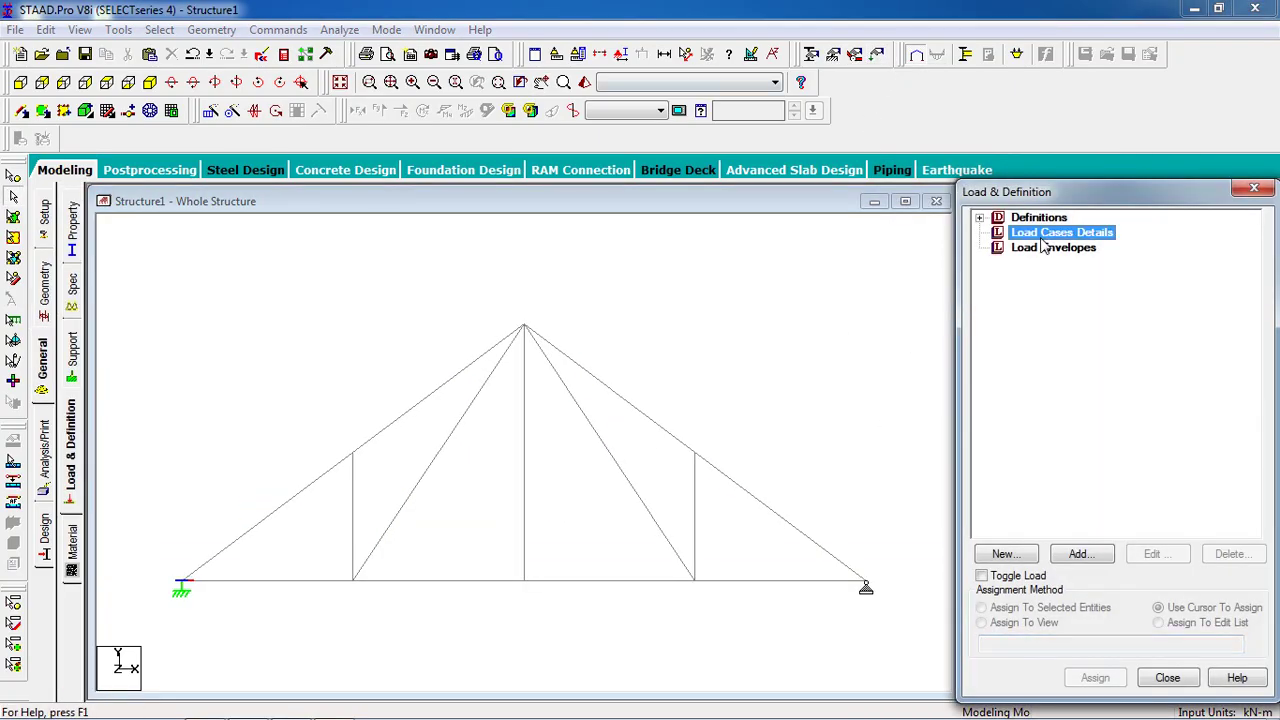
pyautogui.click(1078, 556)
pyautogui.click(697, 265)
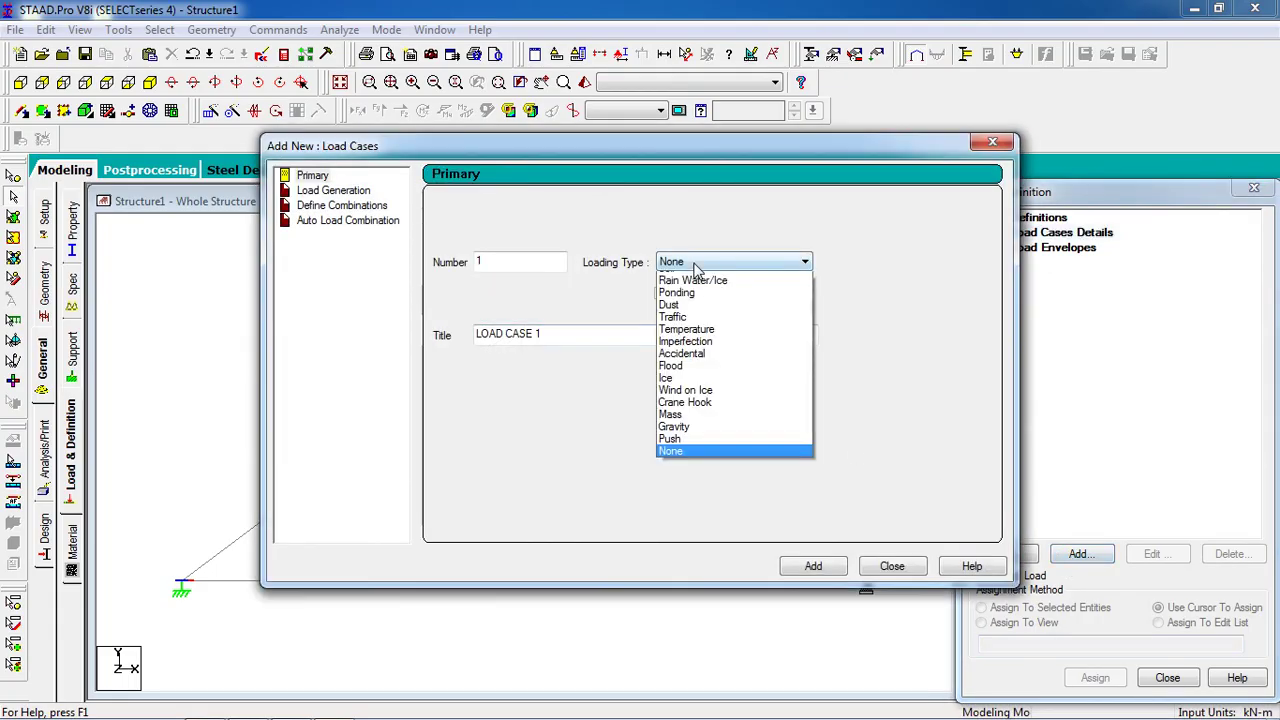
pyautogui.scroll(3, 705, 290)
pyautogui.click(706, 276)
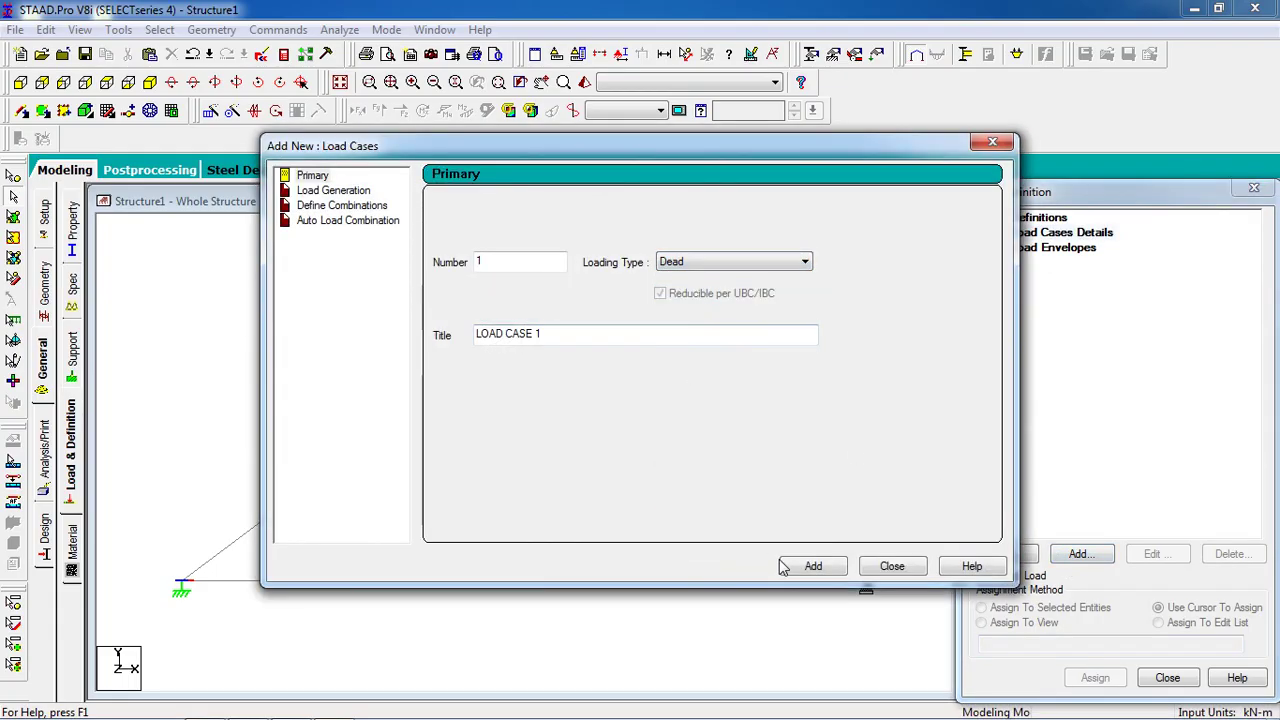
# - Title the new load case Dead and add it to the load cases
pyautogui.click(560, 343)
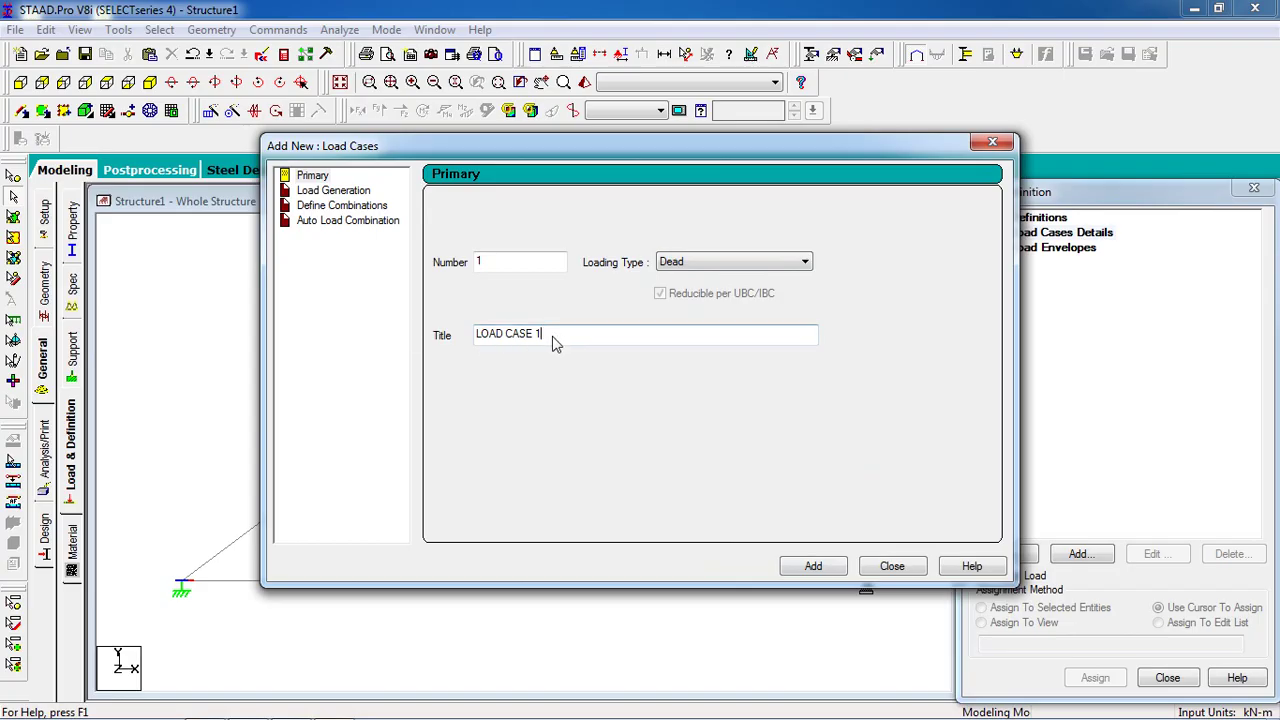
pyautogui.moveTo(560, 343); pyautogui.dragTo(366, 331)
pyautogui.write('D')
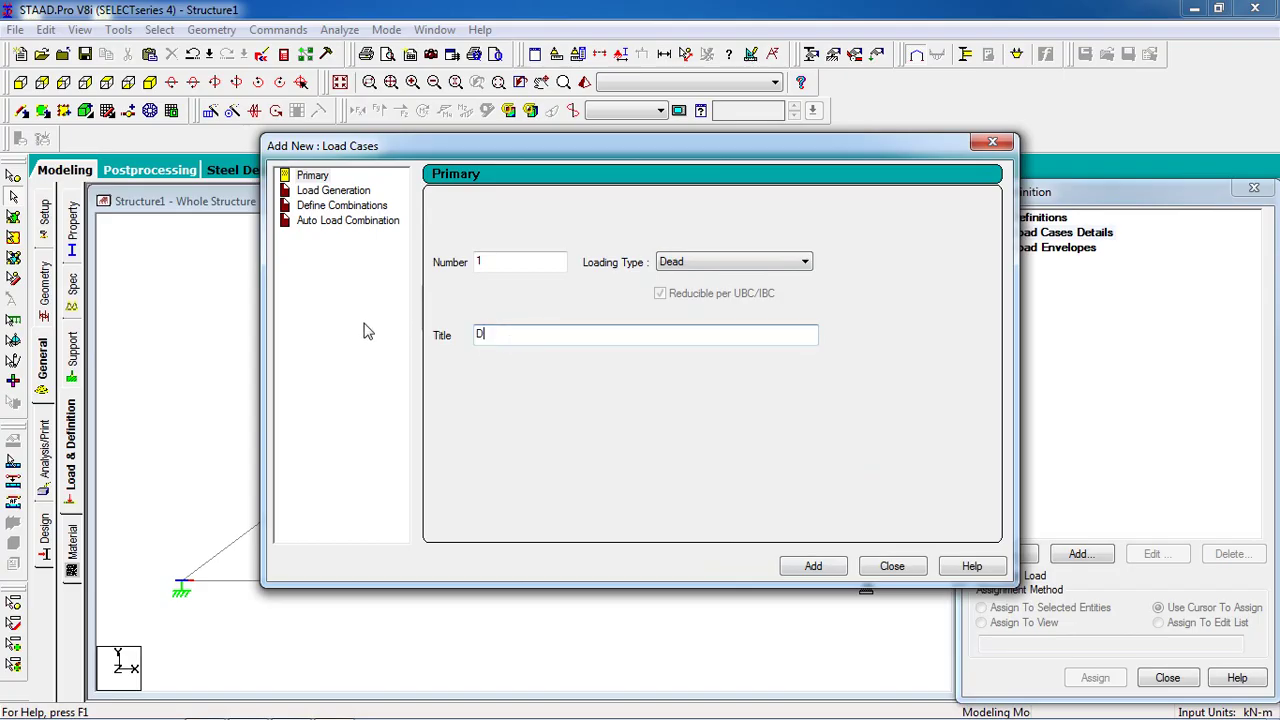
pyautogui.write('Ead')
pyautogui.press('BackSpace')
pyautogui.press('BackSpace')
pyautogui.press('BackSpace')
pyautogui.write('ead')
pyautogui.click(810, 566)
pyautogui.click(905, 566)
# - Add a selfweight load in the Y direction with factor -1 to the Dead load case
pyautogui.click(1045, 248)
pyautogui.click(1082, 555)
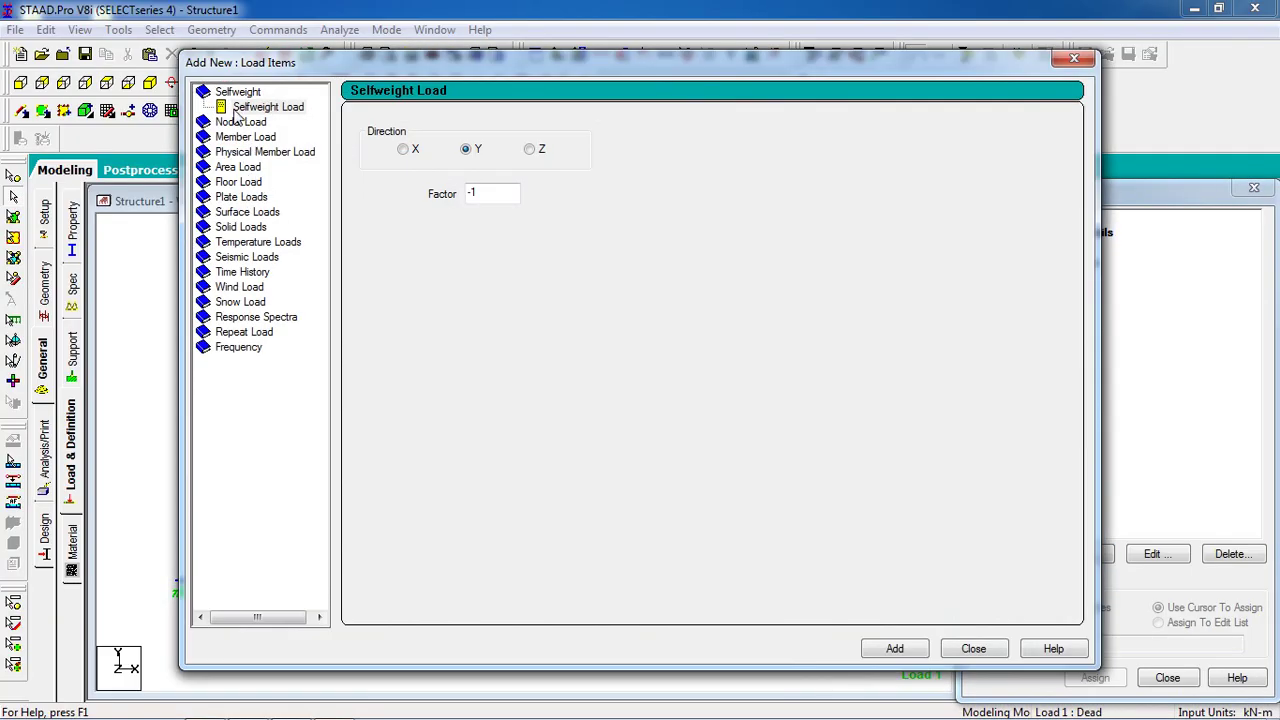
pyautogui.click(870, 650)
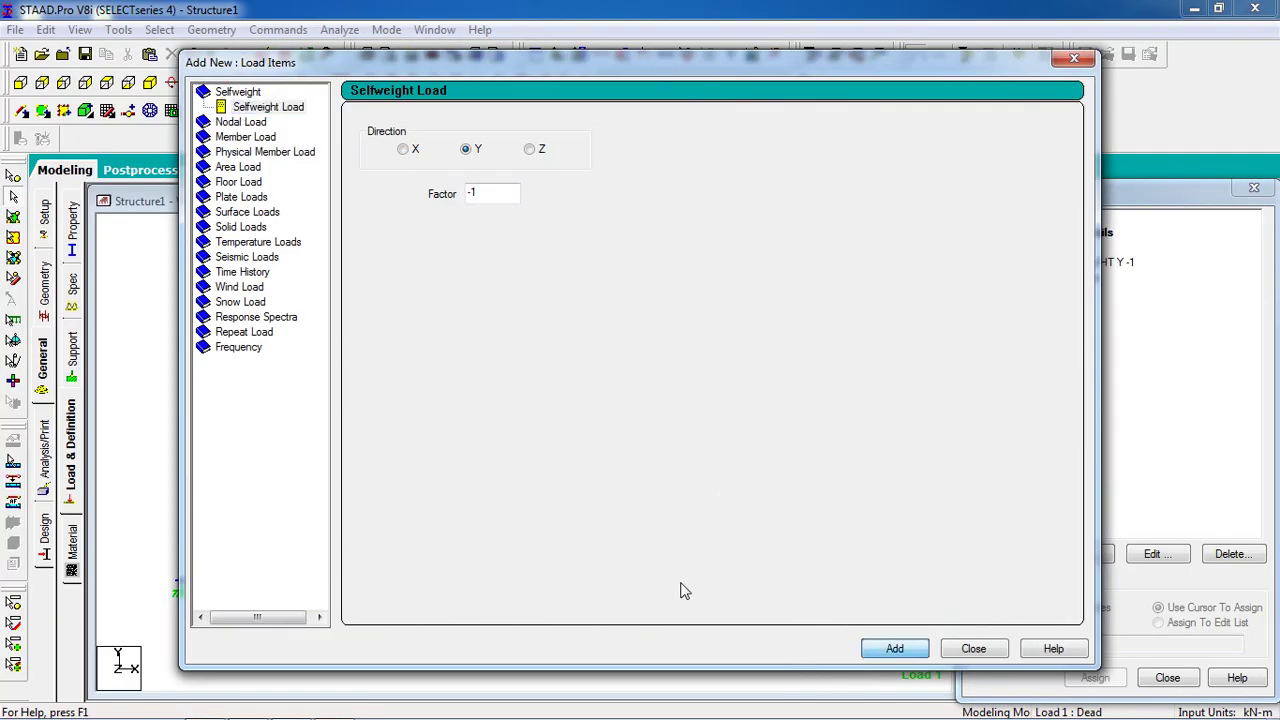
# - Check the joint loads in the reference image and add a nodal load with Fy of -8 kN to the Dead case
pyautogui.click(222, 122)
pyautogui.doubleClick(409, 217)
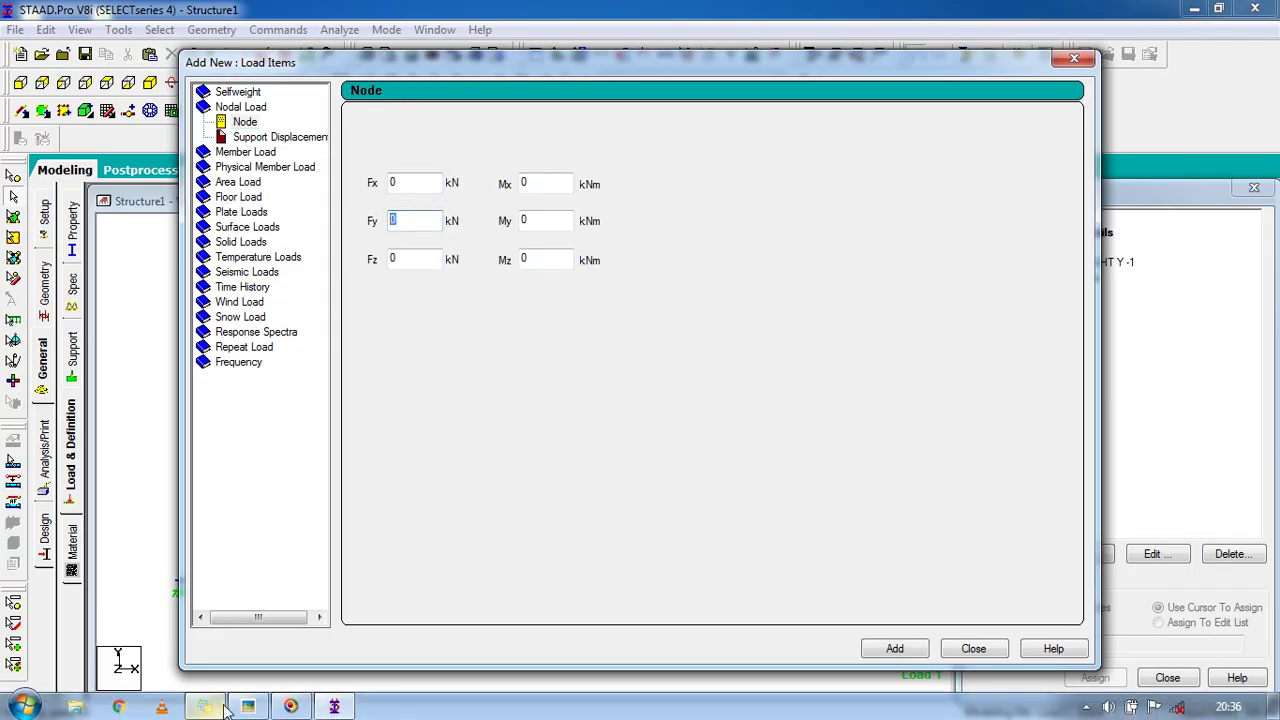
pyautogui.click(225, 708)
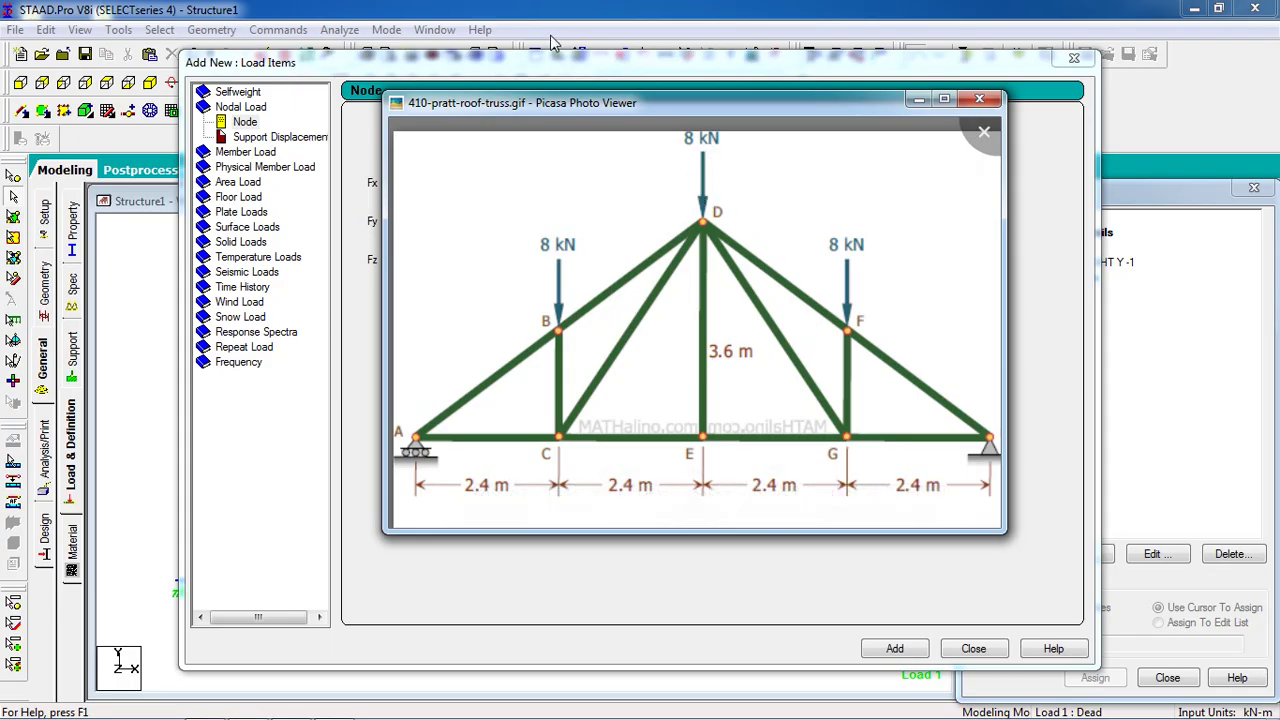
pyautogui.click(345, 75)
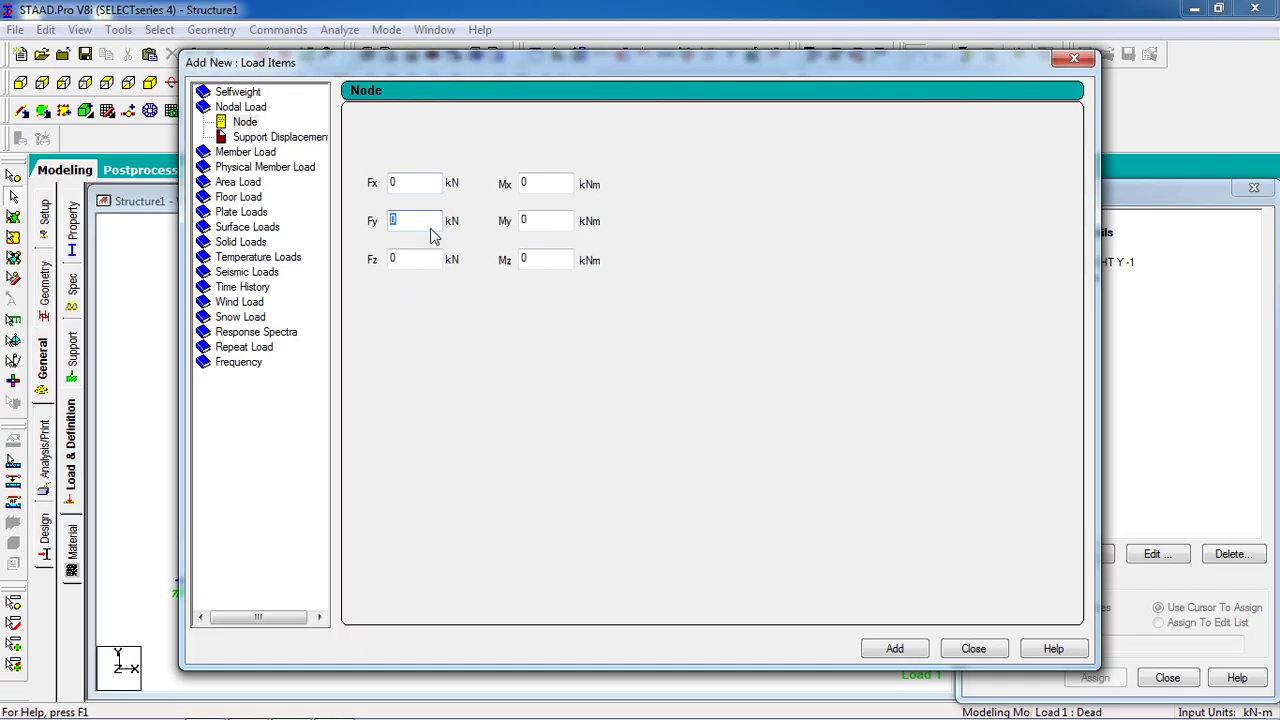
pyautogui.write('-8')
pyautogui.click(918, 650)
pyautogui.click(973, 648)
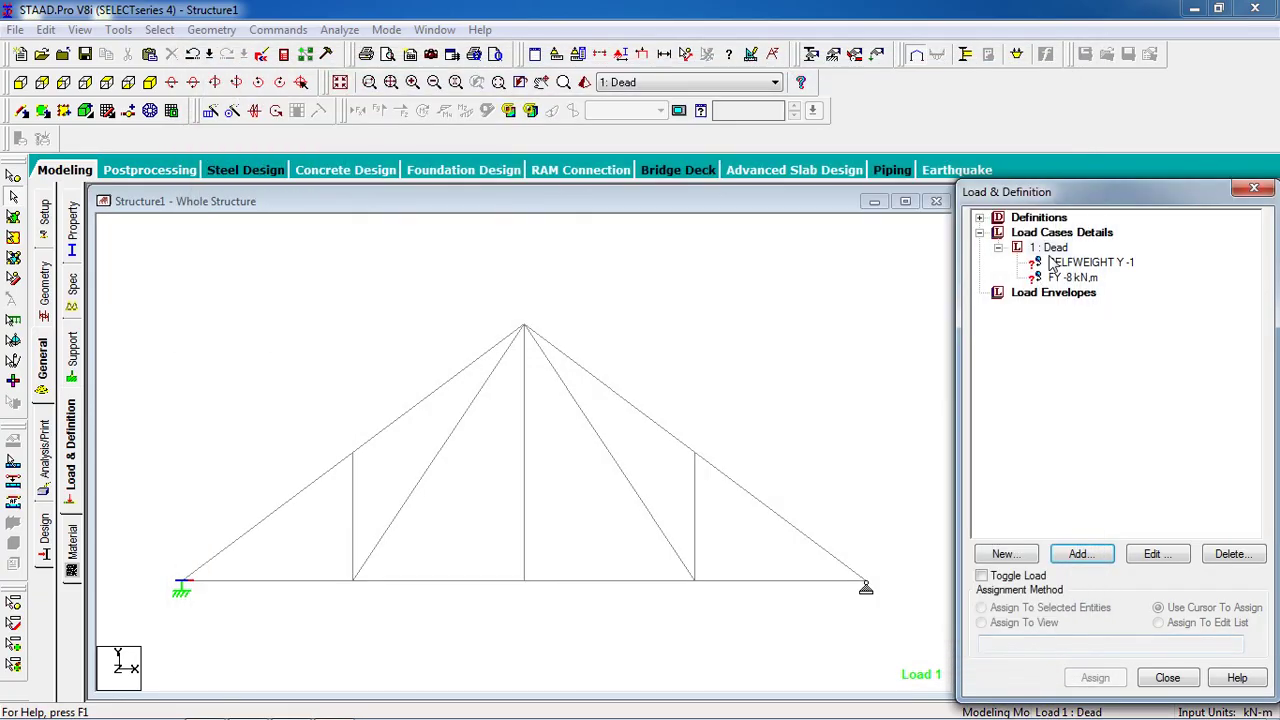
# - Assign the selfweight load to all members in the view
pyautogui.click(1025, 622)
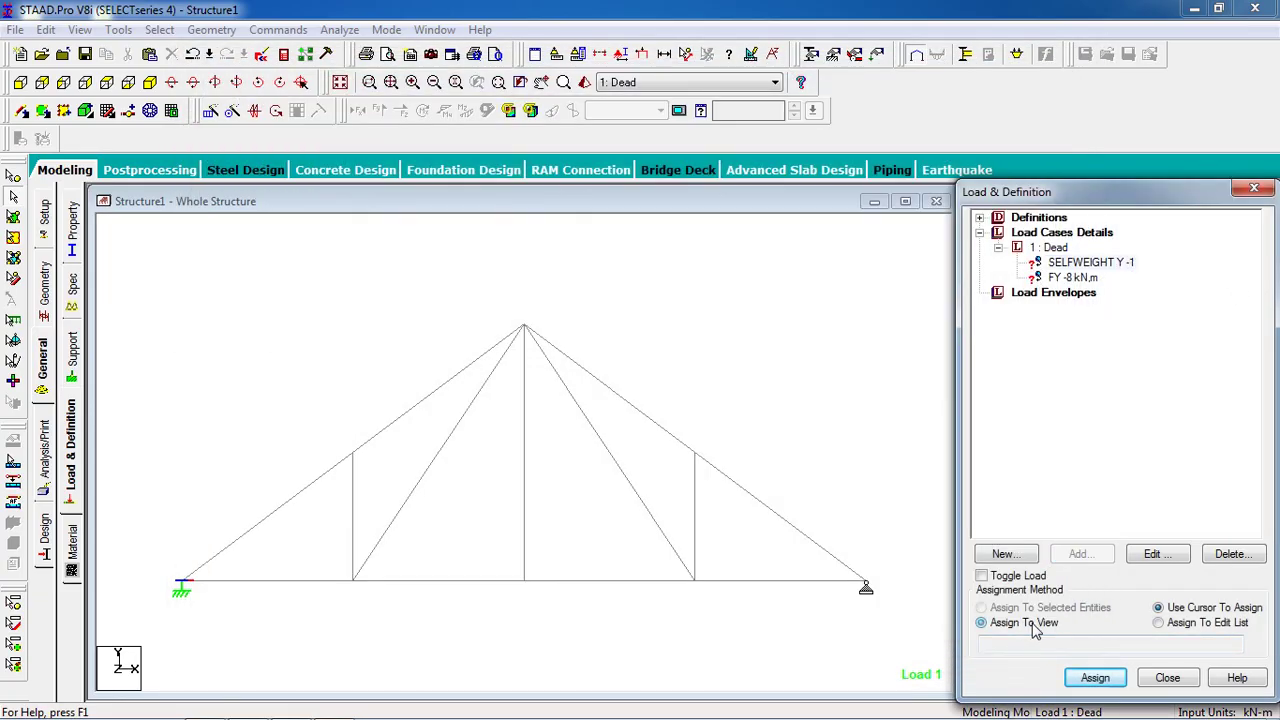
pyautogui.click(1095, 678)
pyautogui.click(1131, 493)
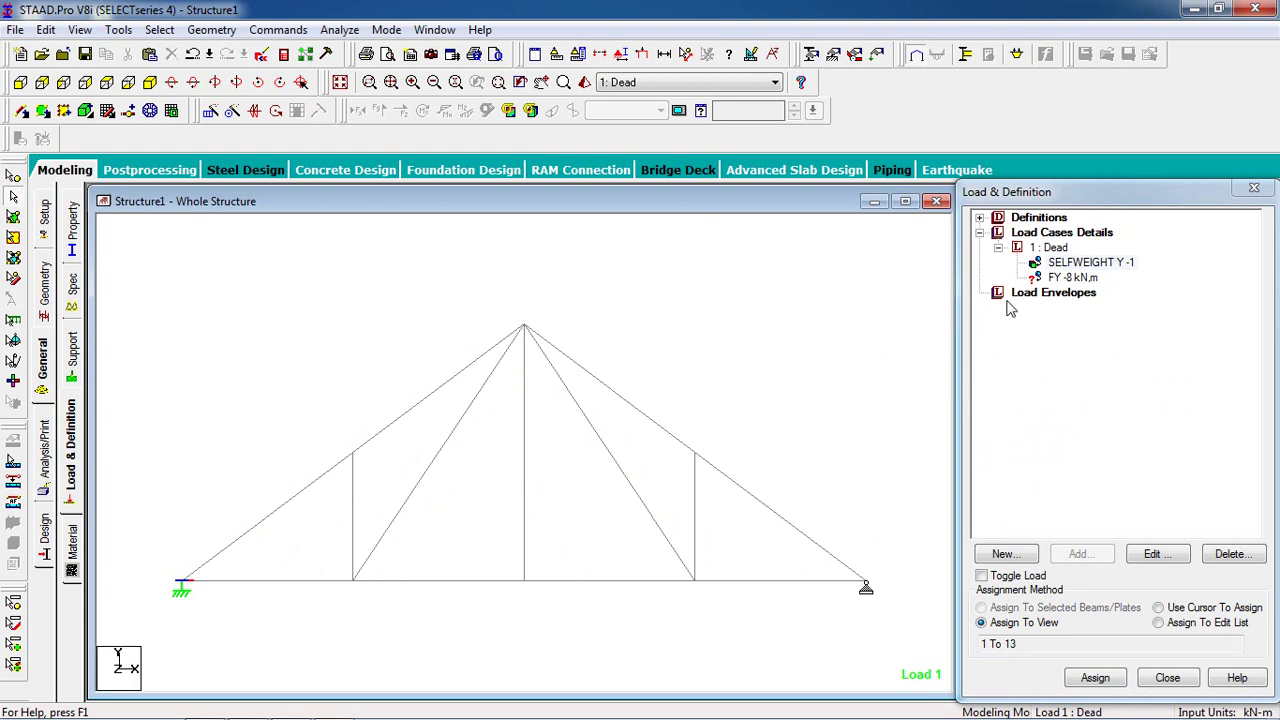
# - Assign the Fy -8 kN nodal load to the apex joint and the two mid-slope joints of the top chords
pyautogui.click(1060, 278)
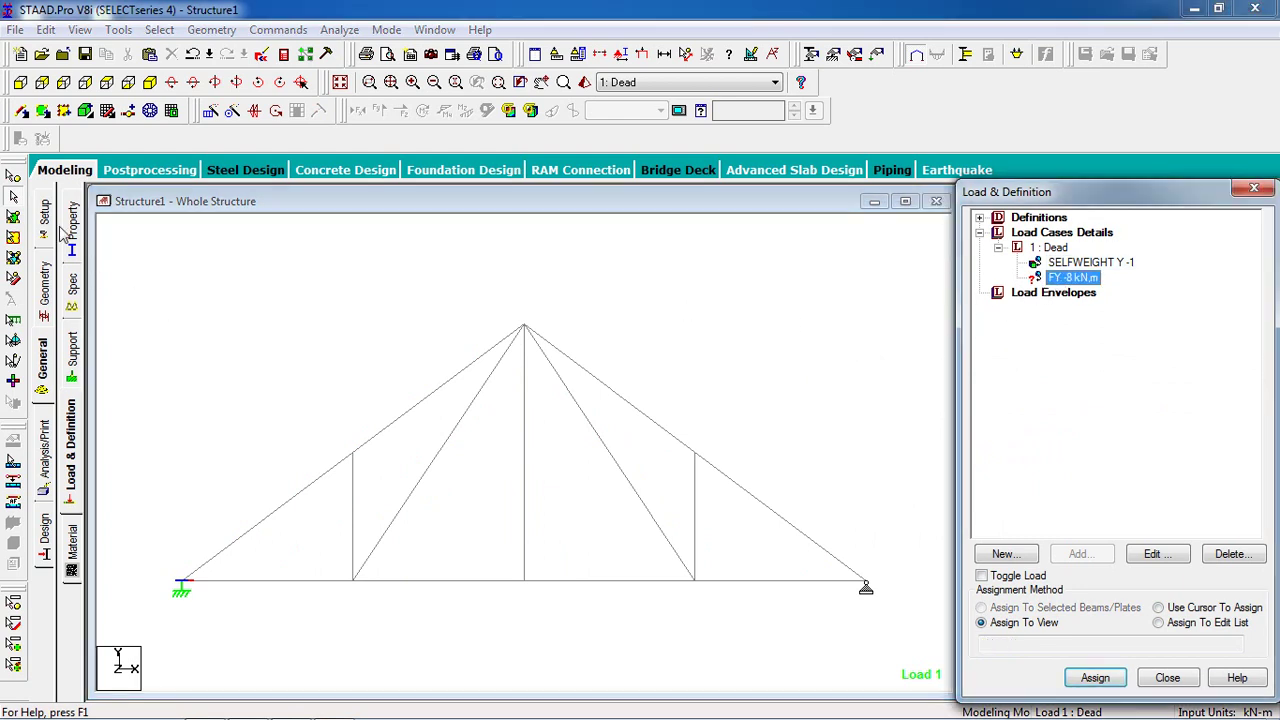
pyautogui.click(13, 175)
pyautogui.click(523, 325)
pyautogui.keyDown('ctrl'); pyautogui.click(695, 453); pyautogui.keyUp('ctrl')
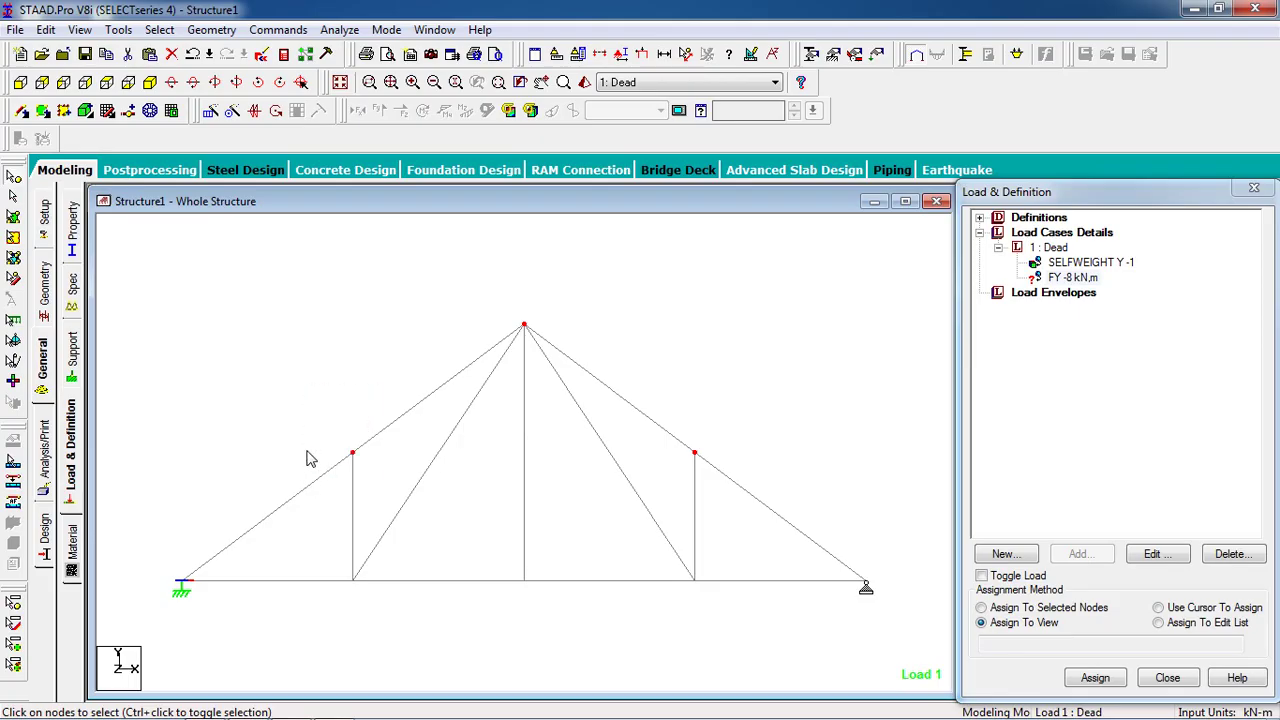
pyautogui.keyDown('ctrl'); pyautogui.click(352, 453); pyautogui.keyUp('ctrl')
pyautogui.click(1041, 608)
pyautogui.click(1095, 678)
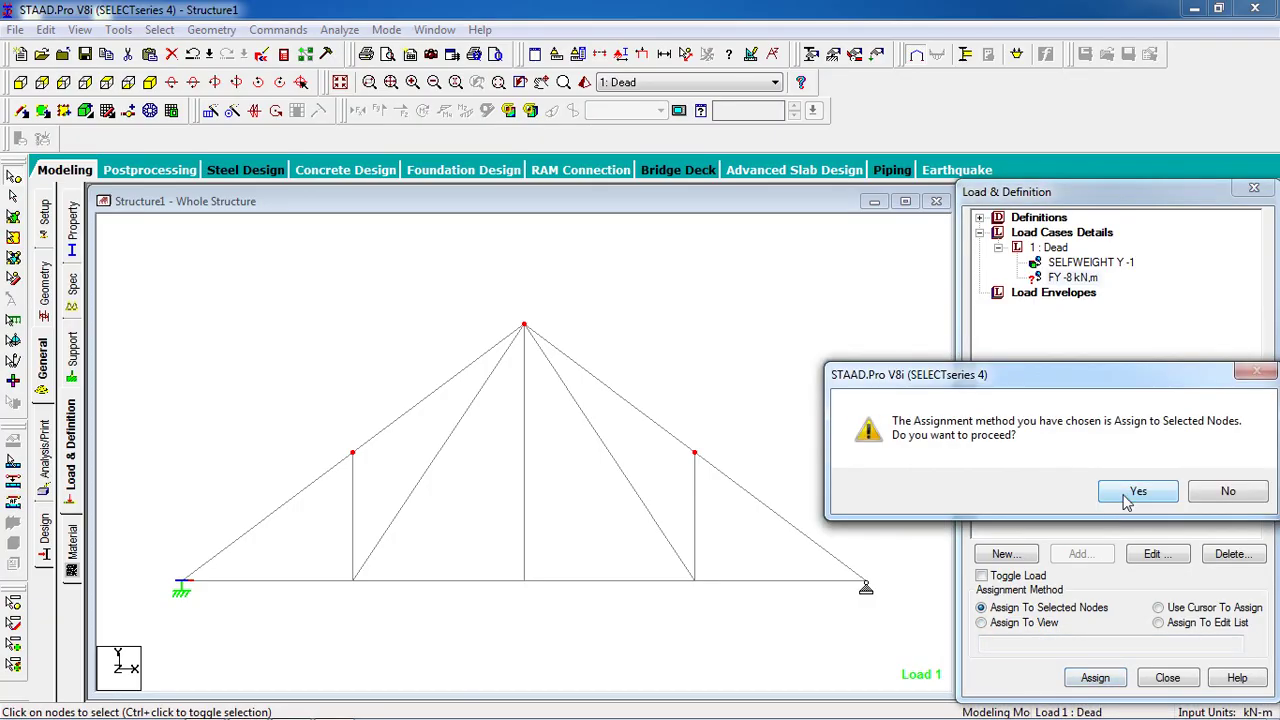
pyautogui.click(1125, 493)
# - Turn on the load display so the Dead case's loads are drawn on the whole truss
pyautogui.scroll(-3, 852, 470)
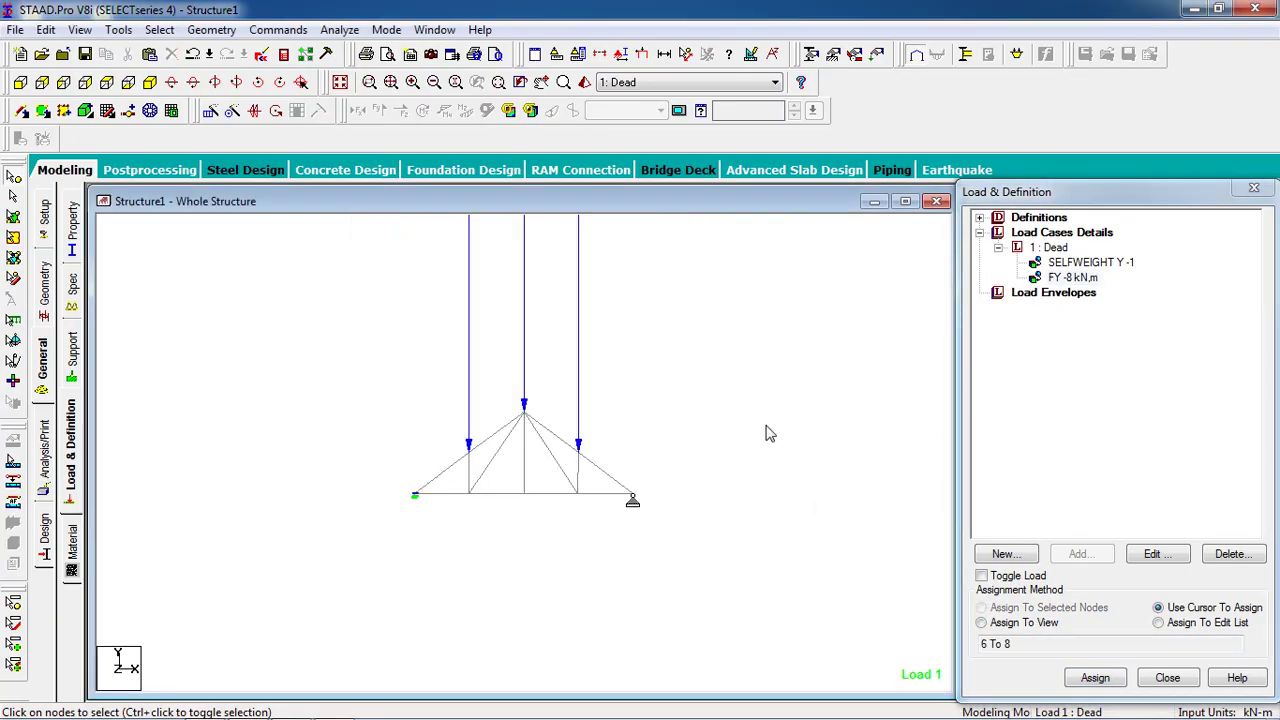
pyautogui.moveTo(676, 319); pyautogui.dragTo(656, 364, button='middle')
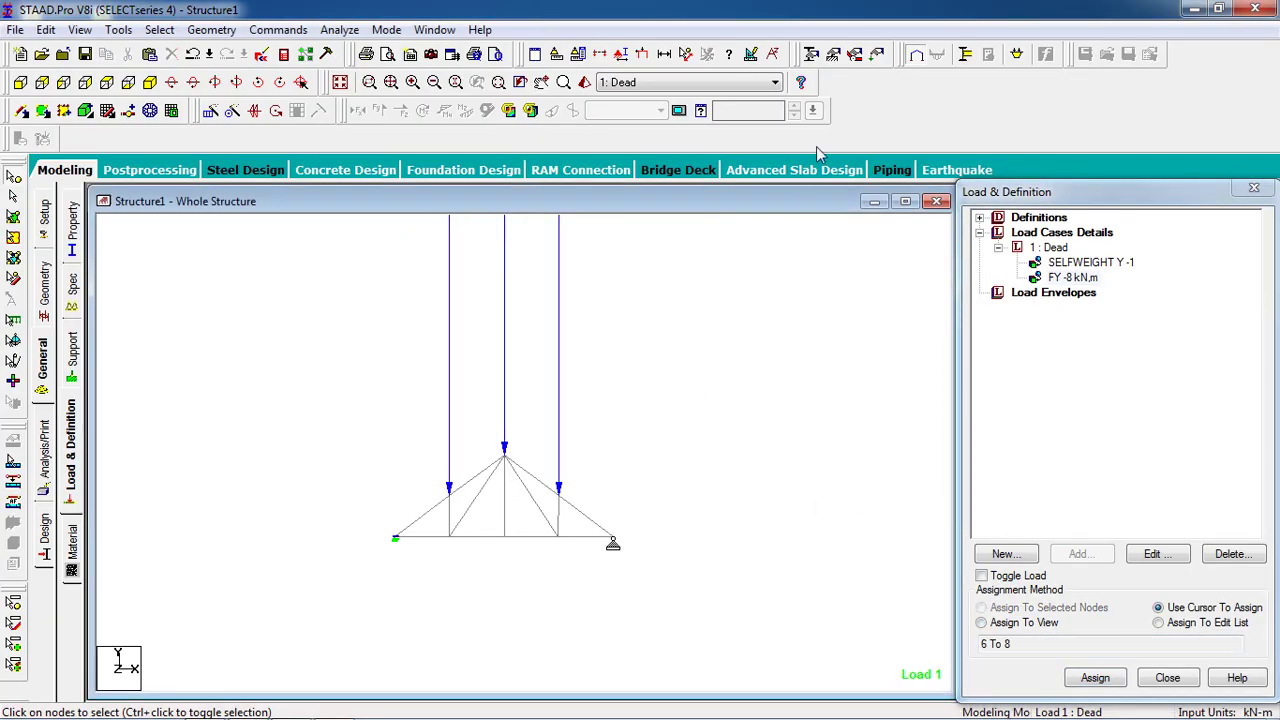
pyautogui.click(640, 60)
pyautogui.scroll(3, 586, 451)
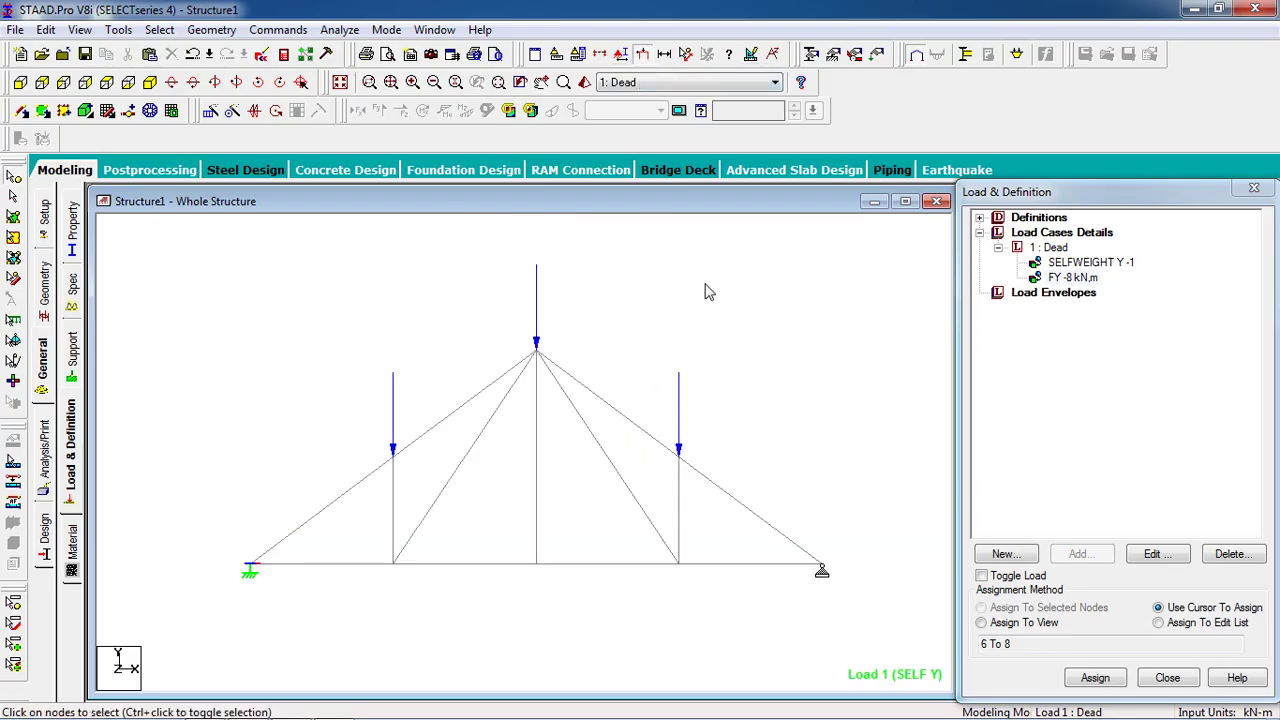
pyautogui.scroll(1, 745, 323)
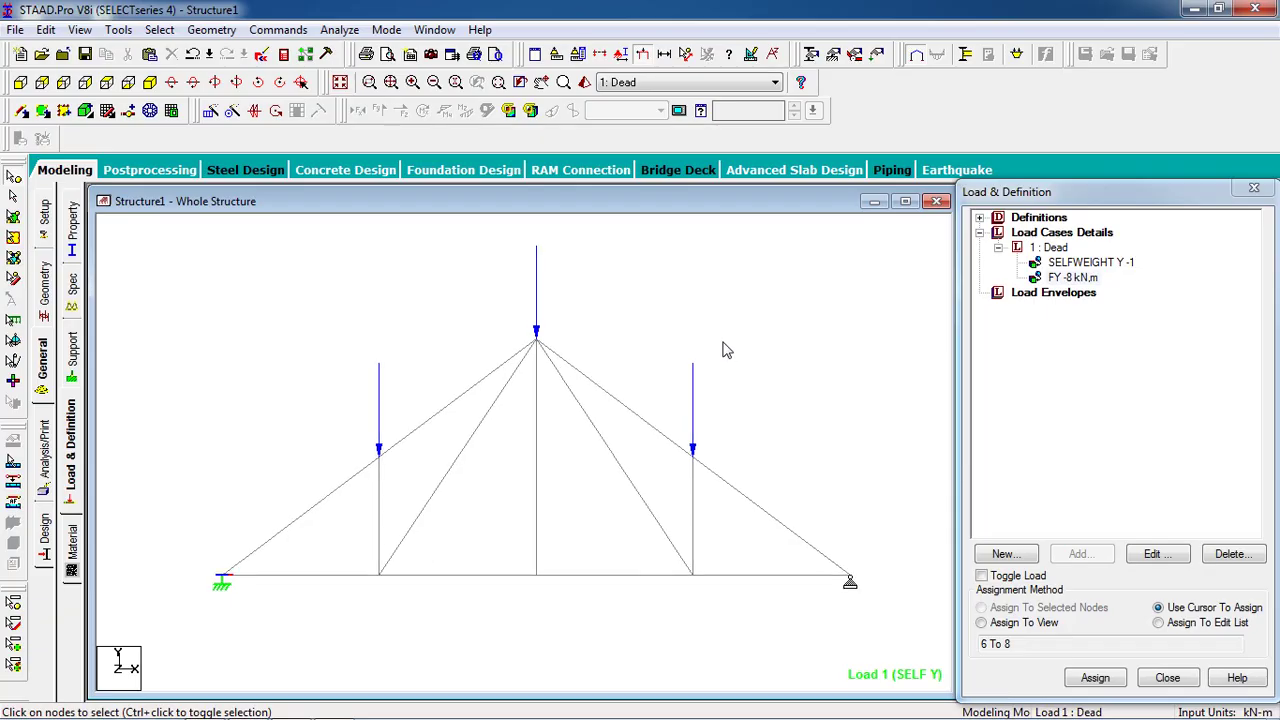
# - Add a Perform Analysis command with the No Print option
pyautogui.click(278, 29)
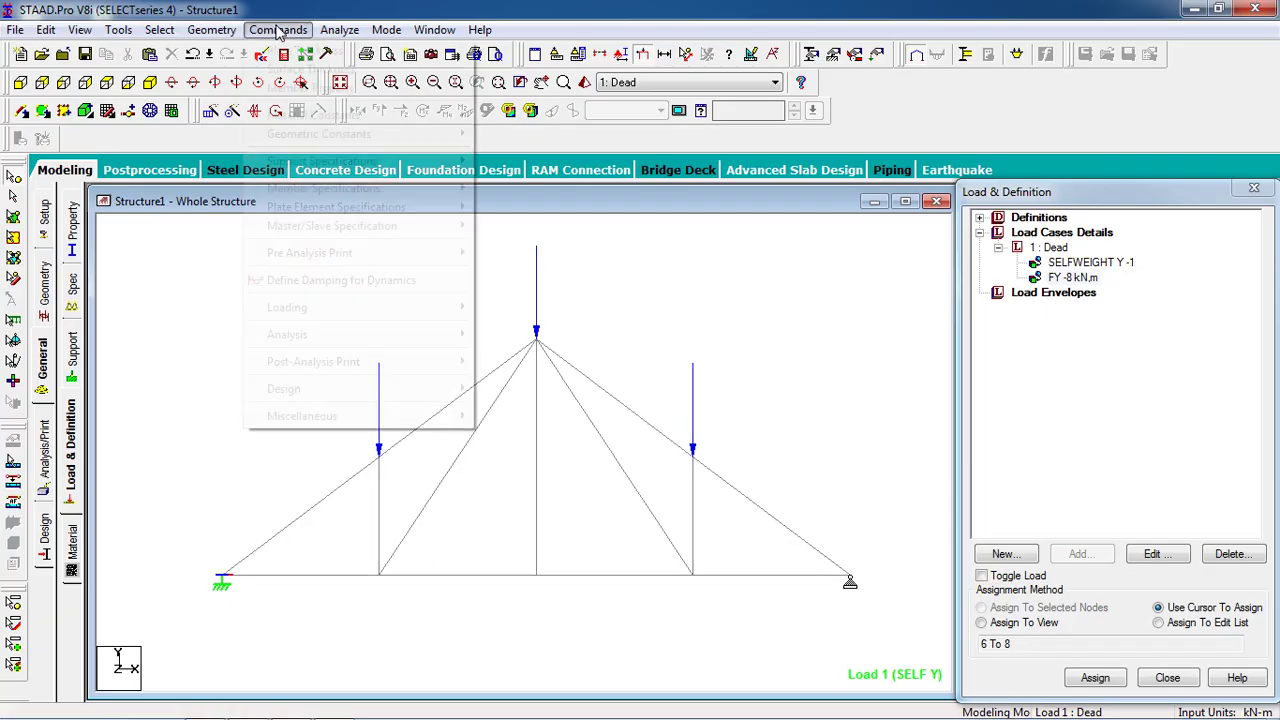
pyautogui.moveTo(445, 340)
pyautogui.click(500, 337)
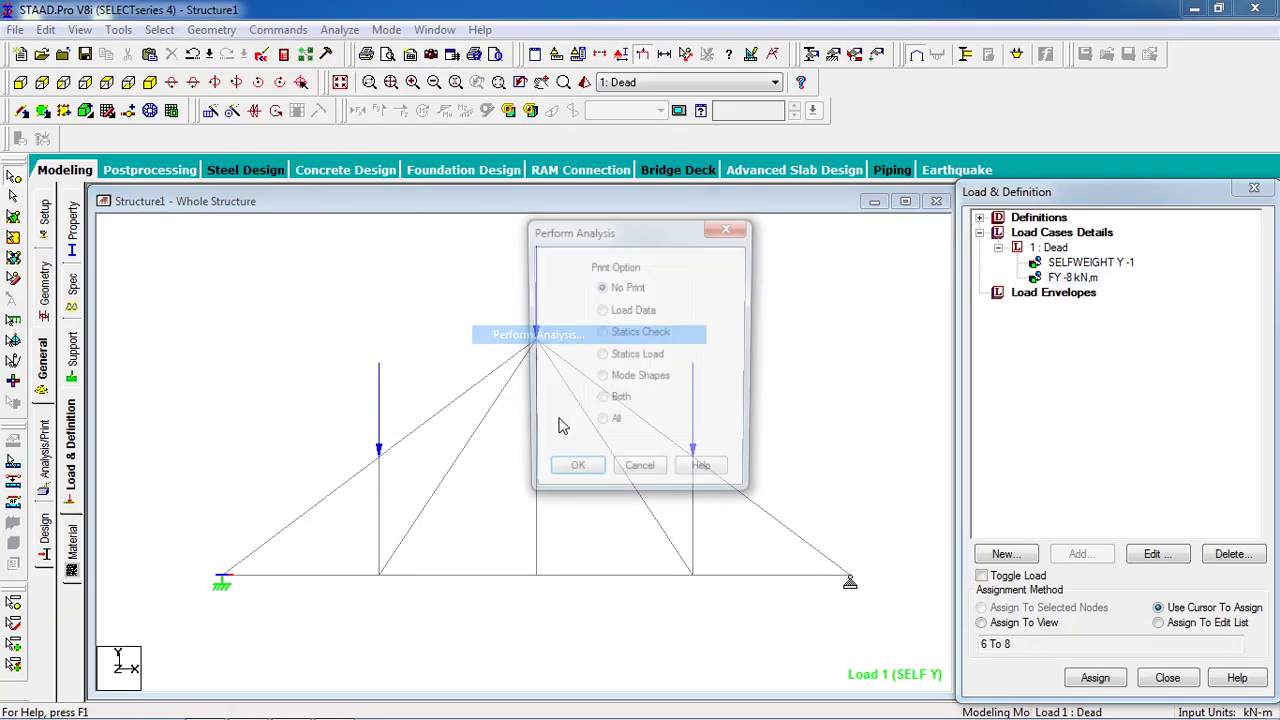
pyautogui.click(576, 636)
# - Save the structure, run the analysis, check its error and warning summary, and stay in modeling mode
pyautogui.click(339, 29)
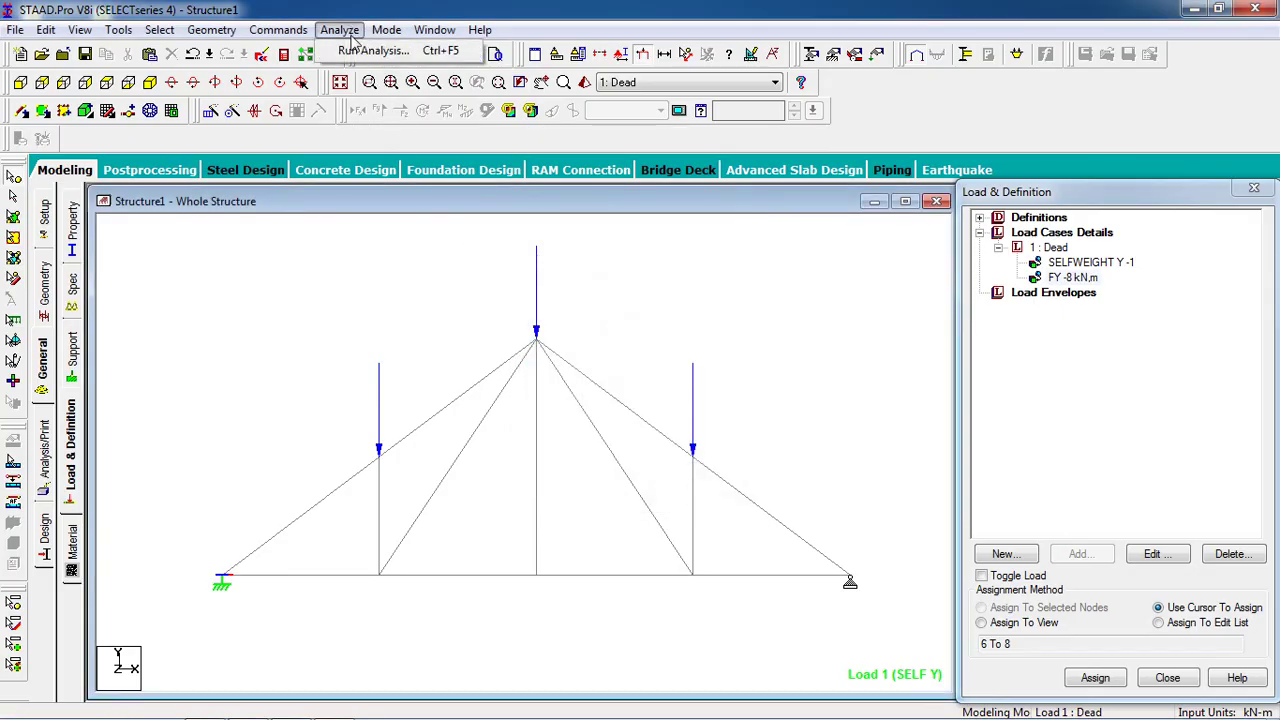
pyautogui.click(356, 48)
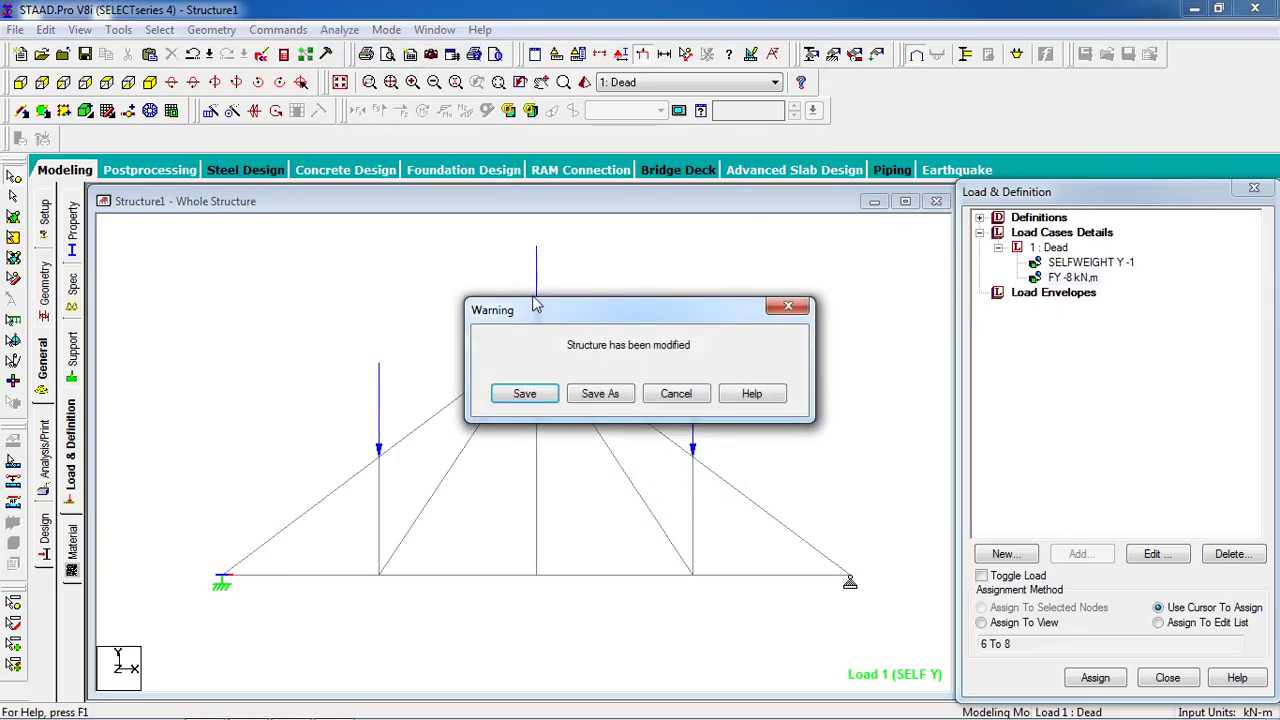
pyautogui.click(524, 393)
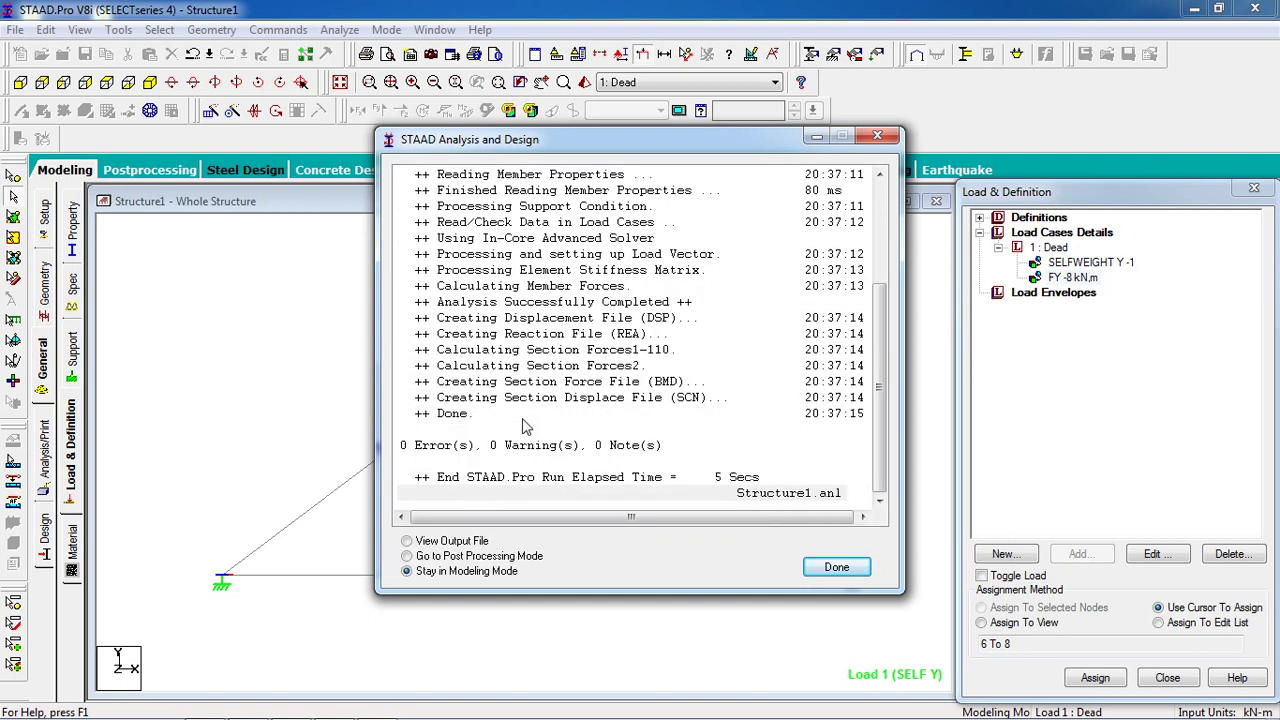
pyautogui.click(536, 449)
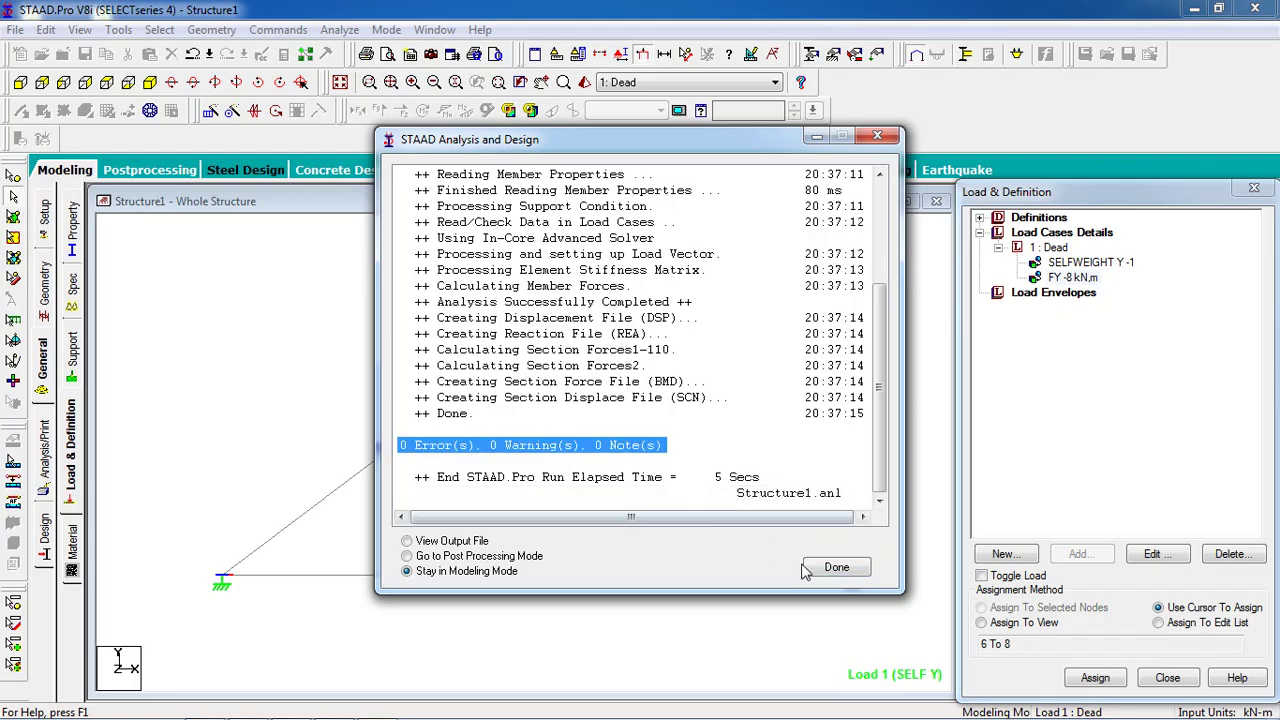
pyautogui.click(840, 572)
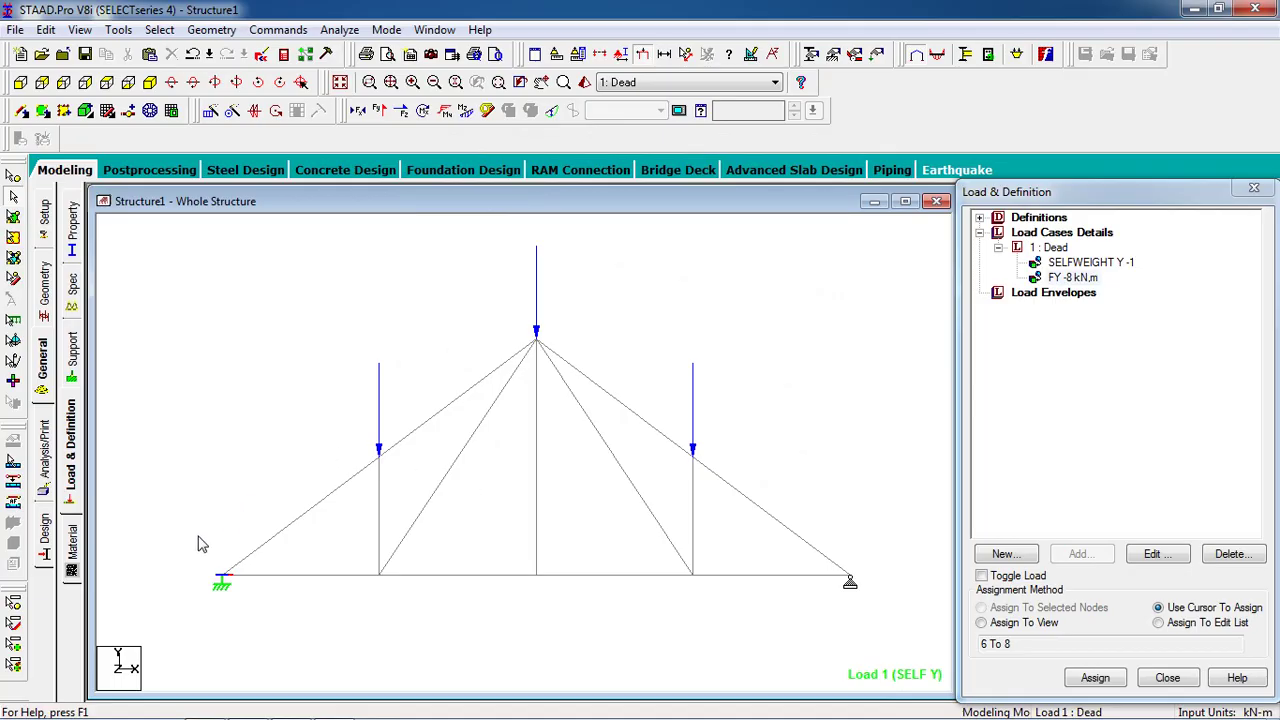
# - Open the steel design settings for the whole structure and set the current code to IS800
pyautogui.click(45, 543)
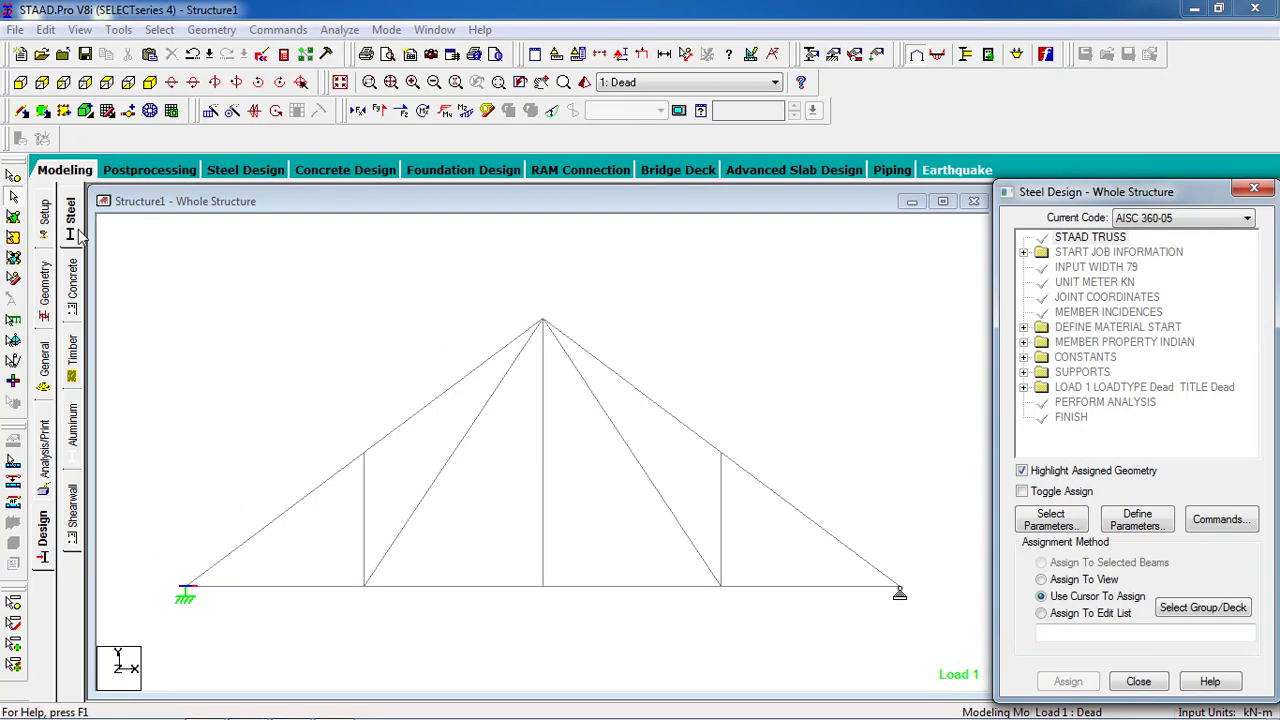
pyautogui.click(1247, 218)
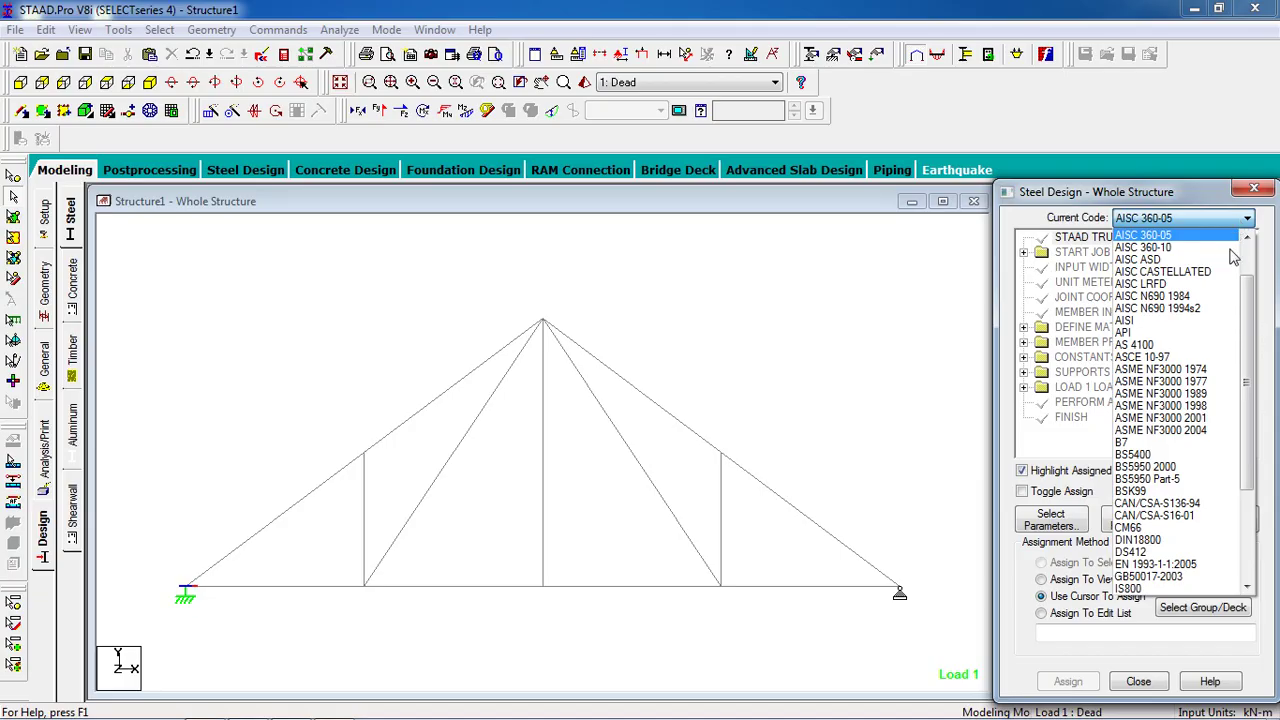
pyautogui.scroll(-3, 1200, 578)
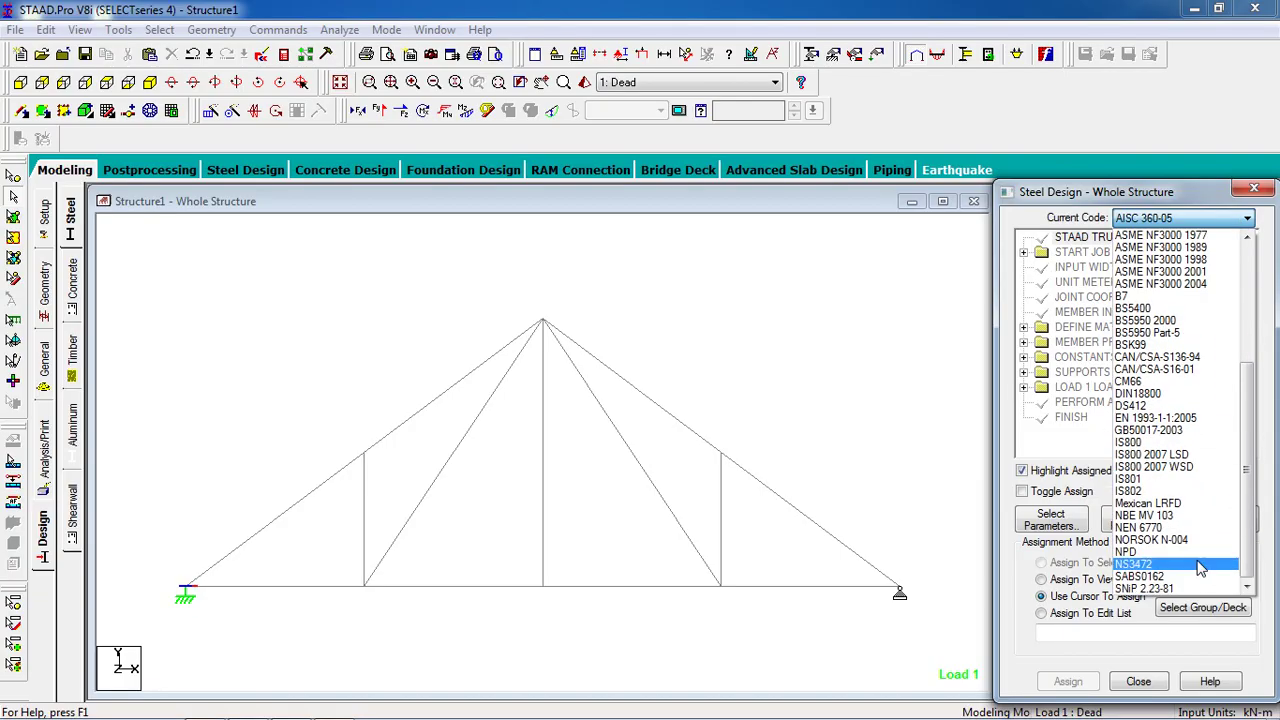
pyautogui.click(1172, 443)
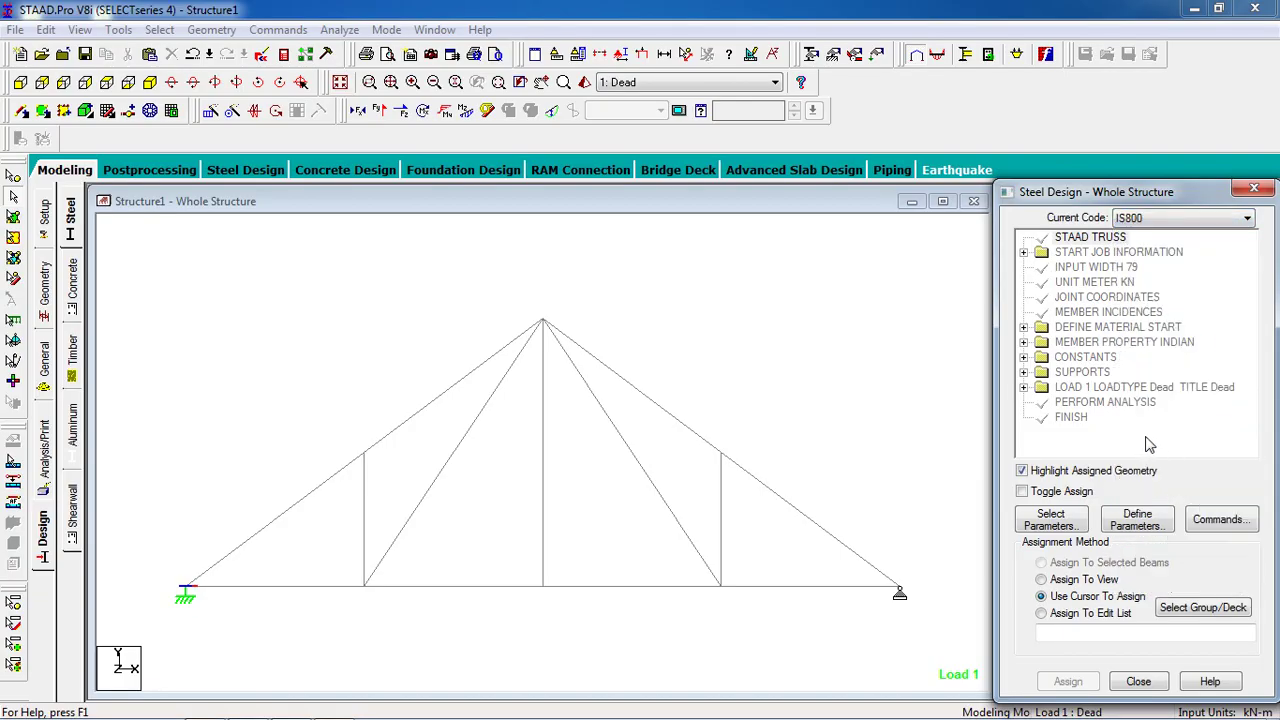
# - Choose Fyld (yield strength of steel) as the only selected design parameter
pyautogui.click(1076, 527)
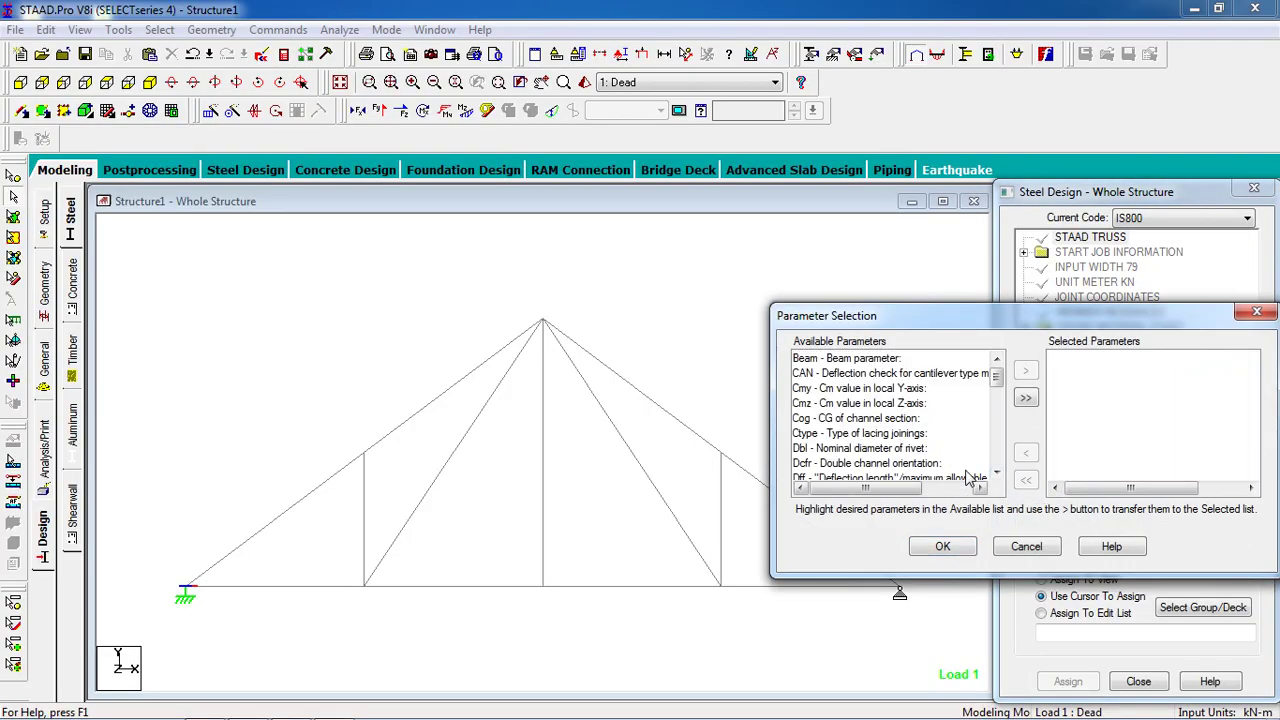
pyautogui.moveTo(996, 393); pyautogui.dragTo(993, 420)
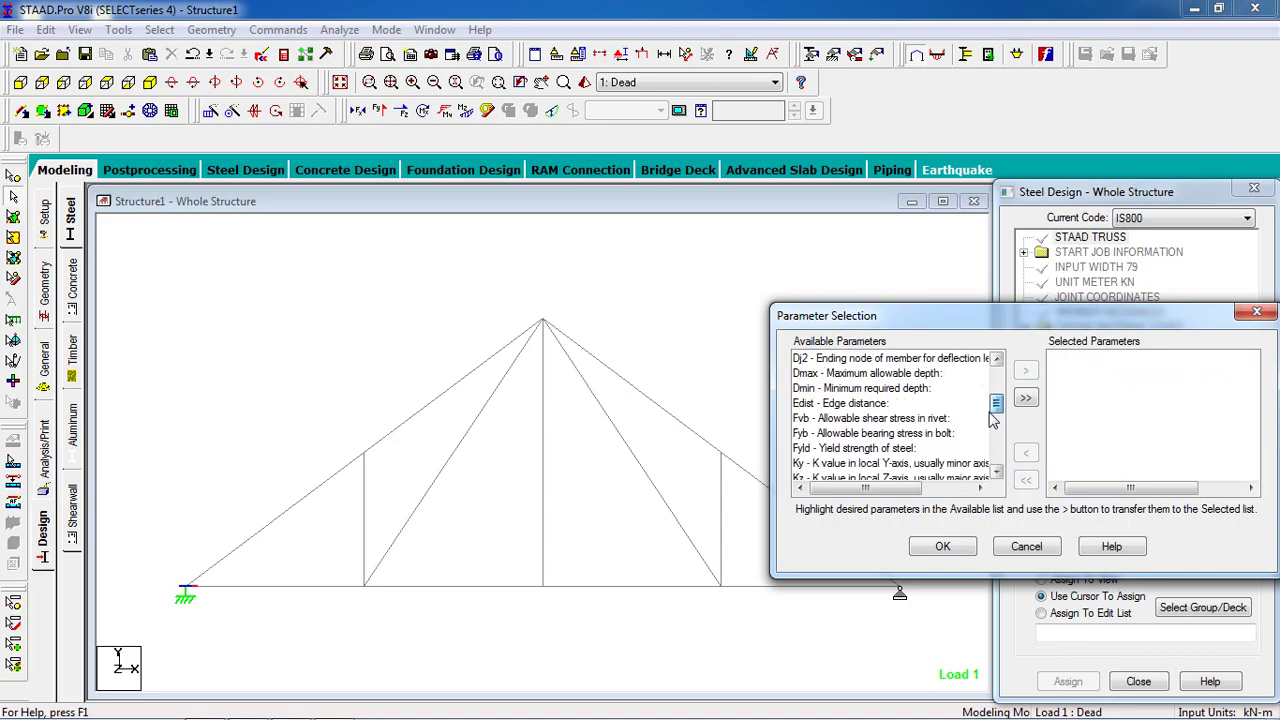
pyautogui.click(906, 452)
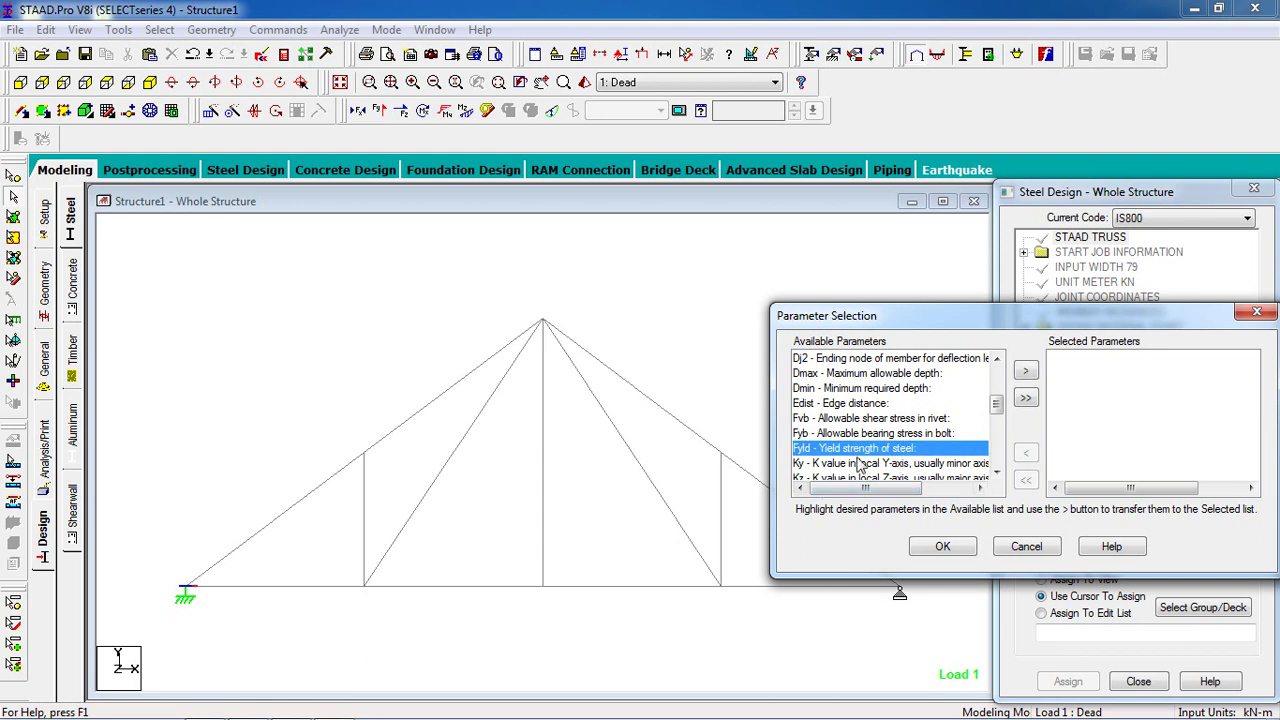
pyautogui.click(1025, 371)
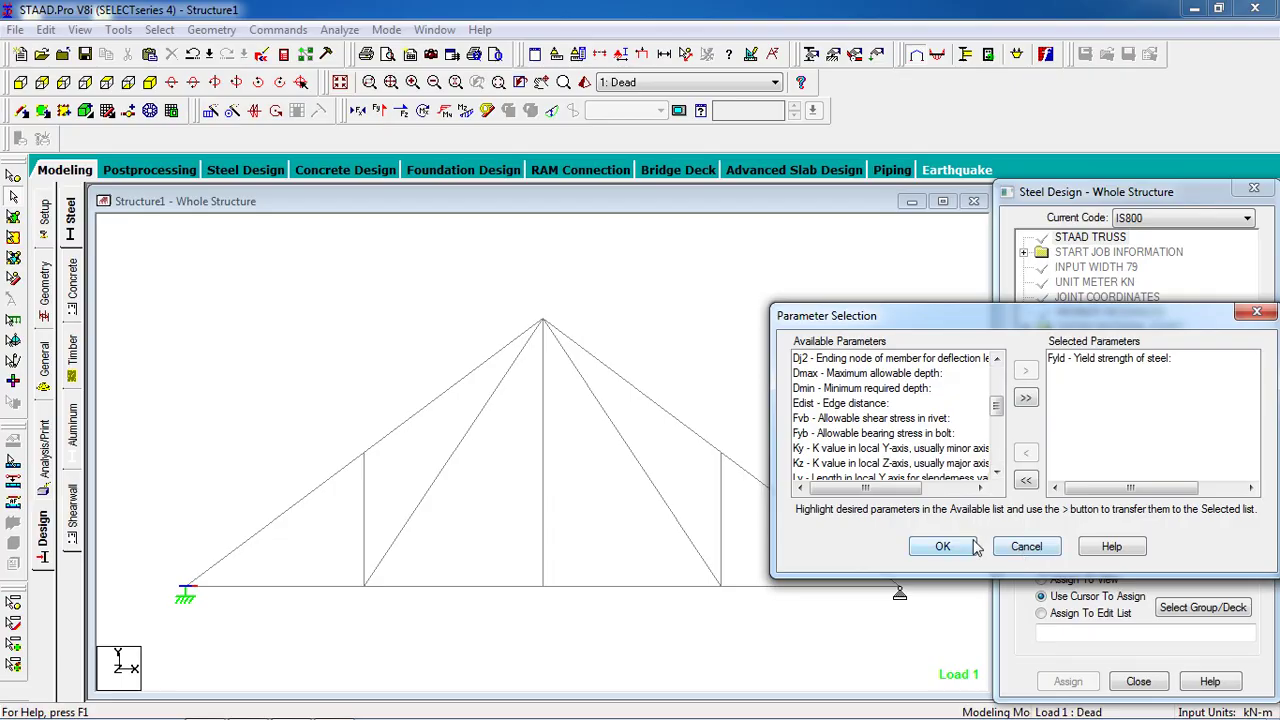
pyautogui.click(970, 546)
# - Define the yield strength of steel as 250000 kN/m2 and add it to the design parameters
pyautogui.click(1137, 519)
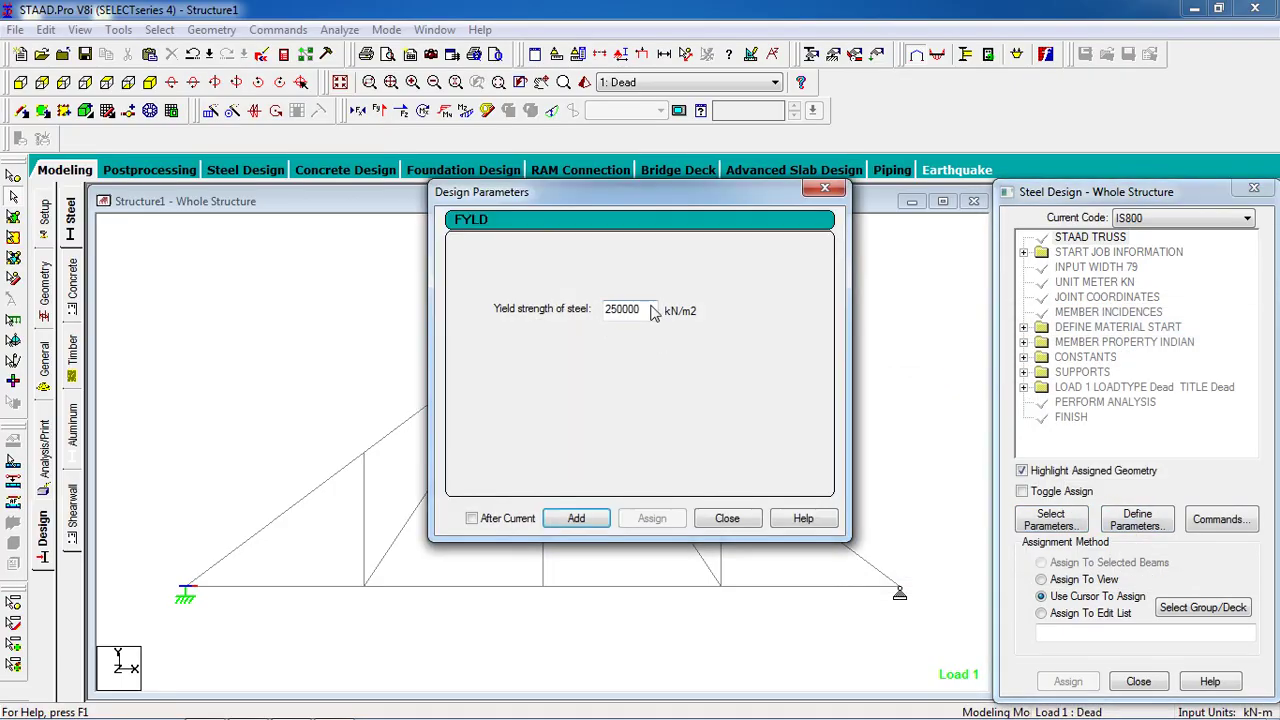
pyautogui.moveTo(651, 319); pyautogui.dragTo(577, 319)
pyautogui.click(572, 519)
pyautogui.click(728, 518)
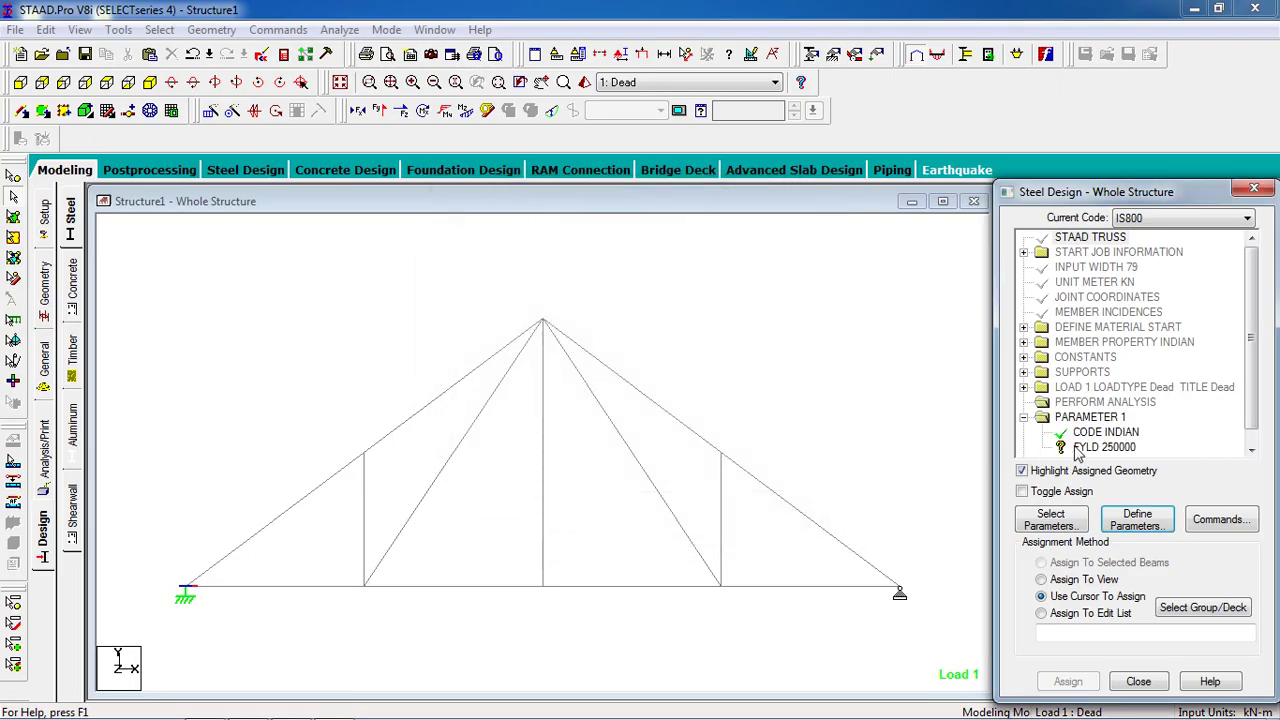
# - Assign the FYLD 250000 parameter to all members in the view
pyautogui.click(1042, 579)
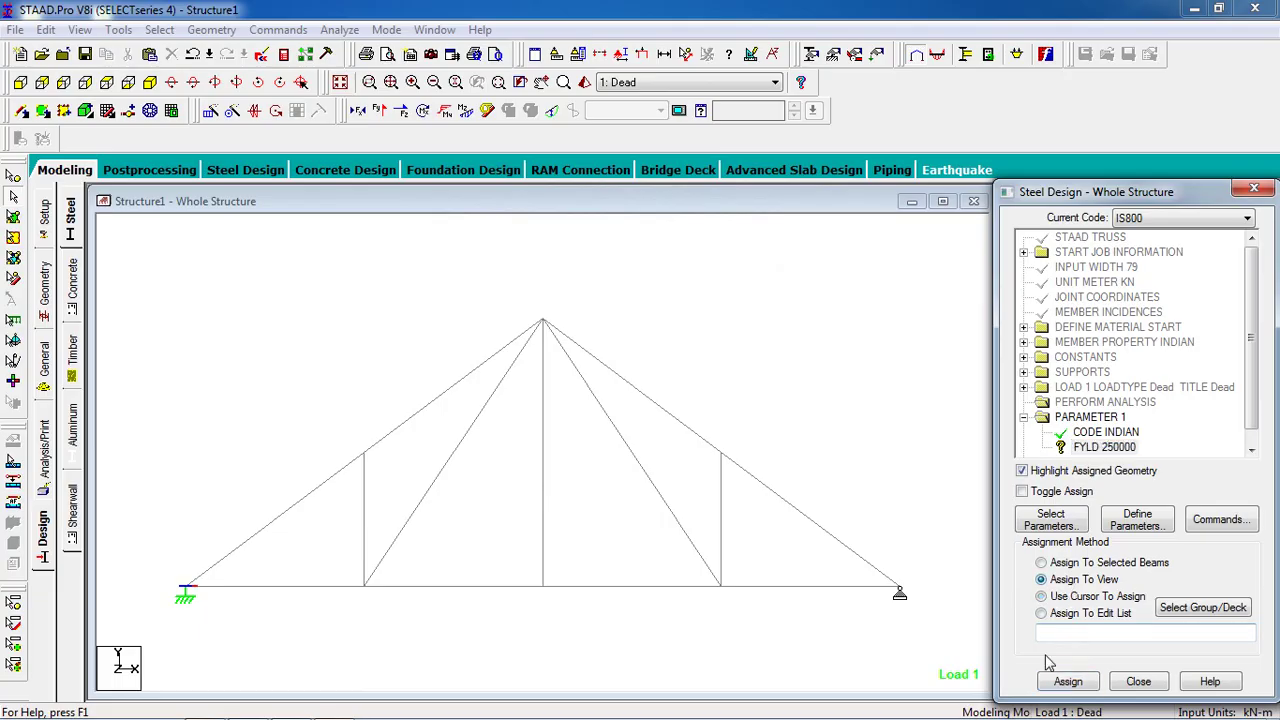
pyautogui.click(1065, 681)
pyautogui.click(1137, 493)
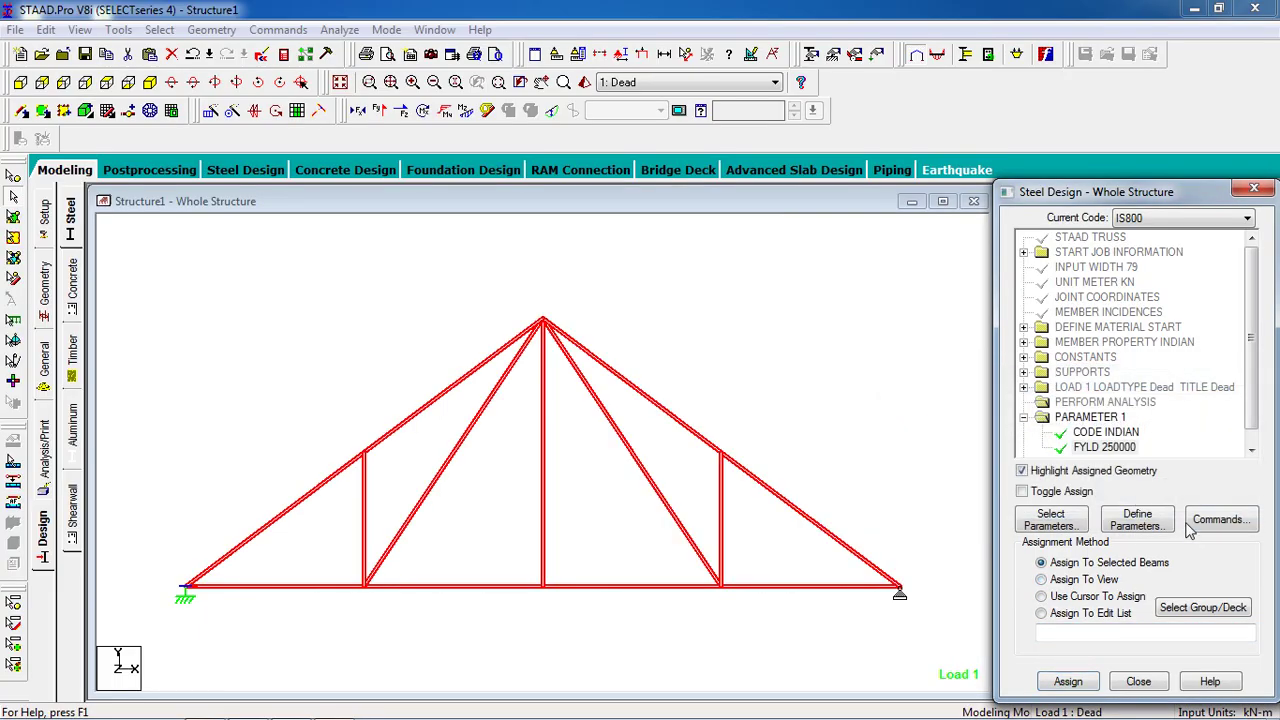
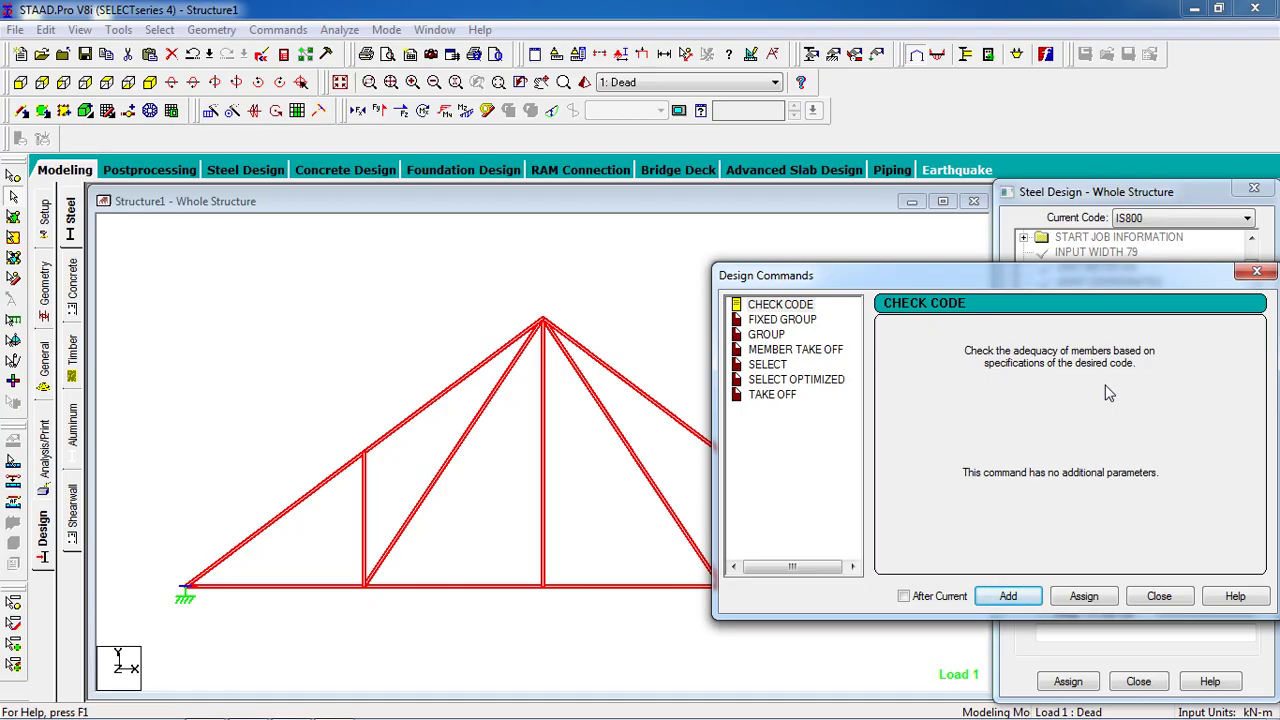
# - Add the Member Take Off, Select and Take Off design commands to the steel design
pyautogui.click(773, 352)
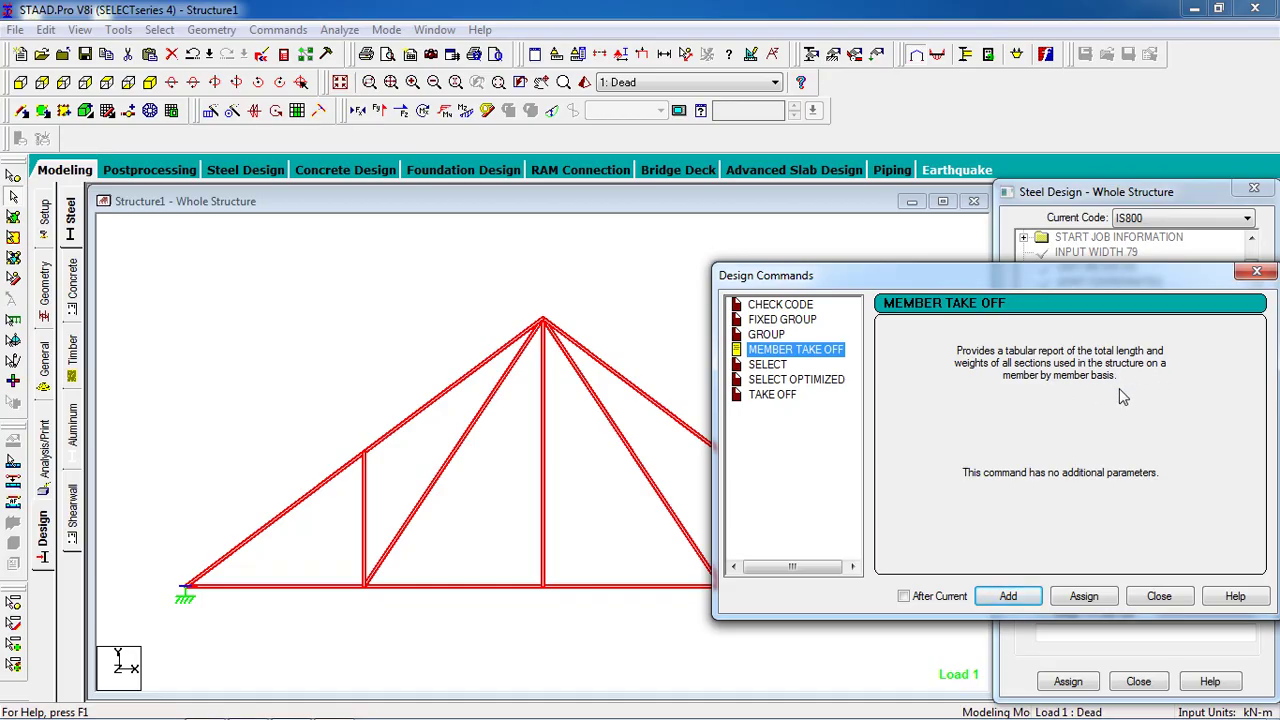
pyautogui.click(1012, 597)
pyautogui.click(768, 365)
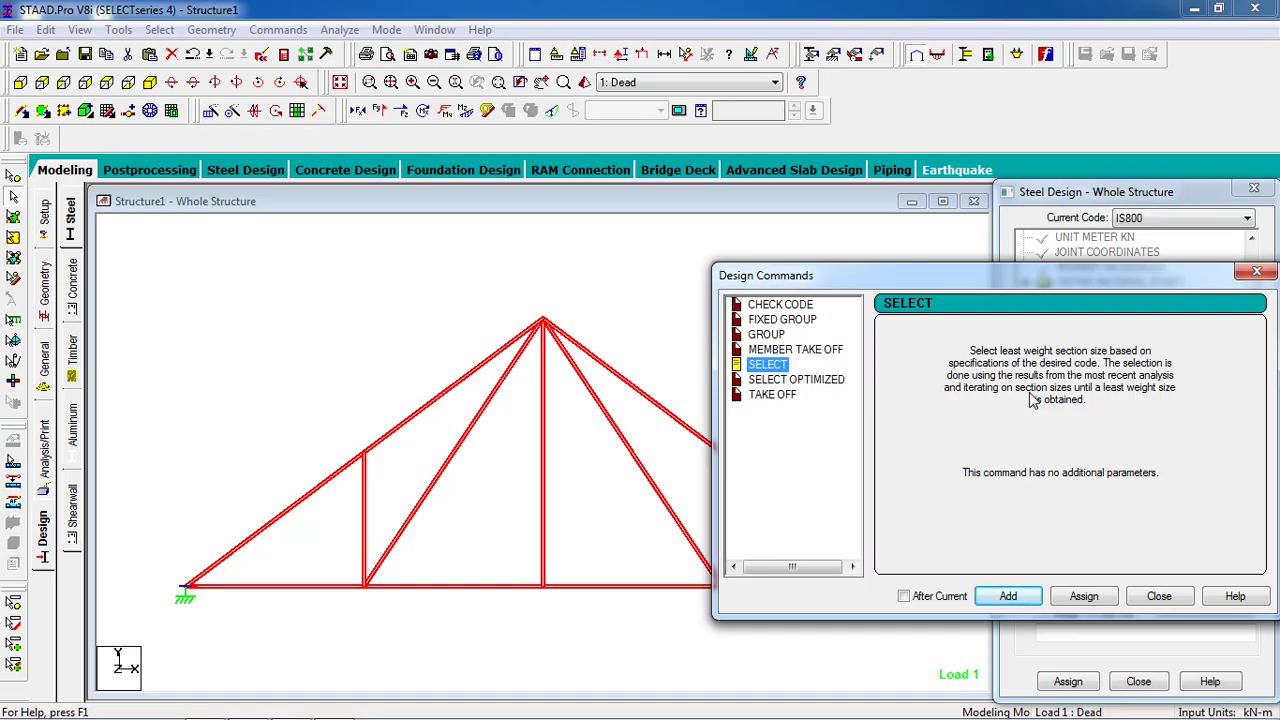
pyautogui.click(1006, 596)
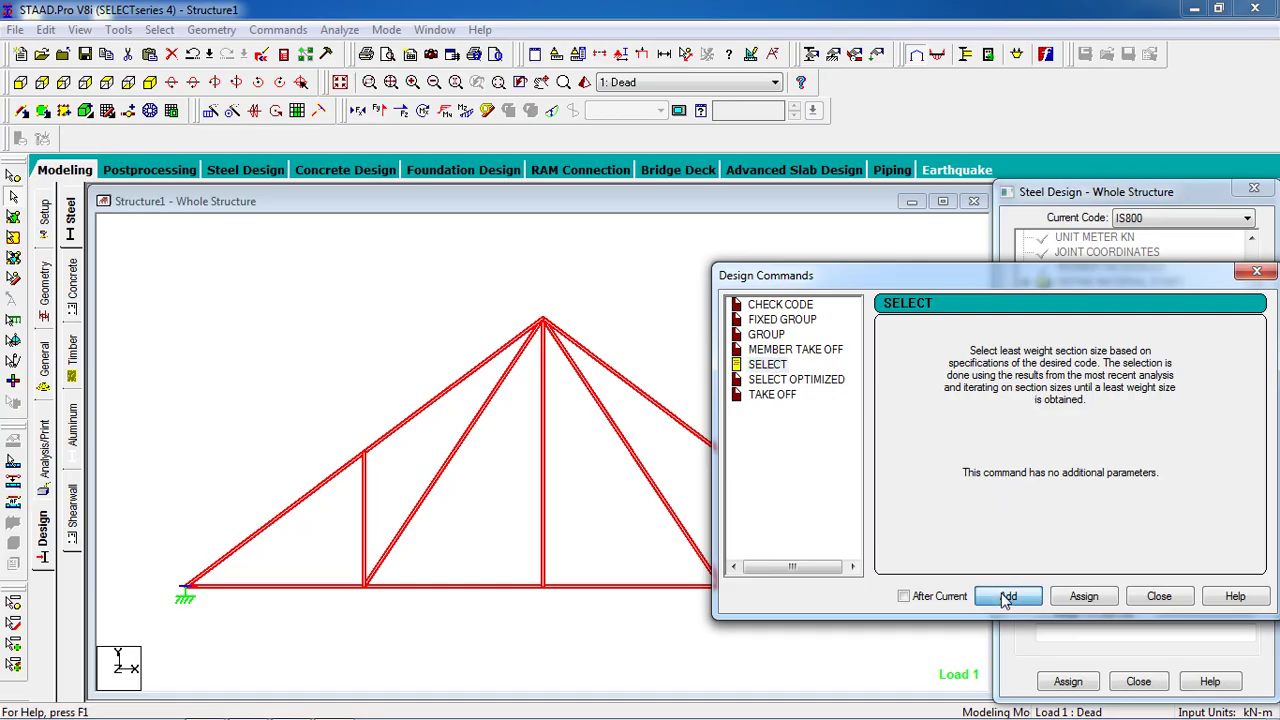
pyautogui.click(785, 398)
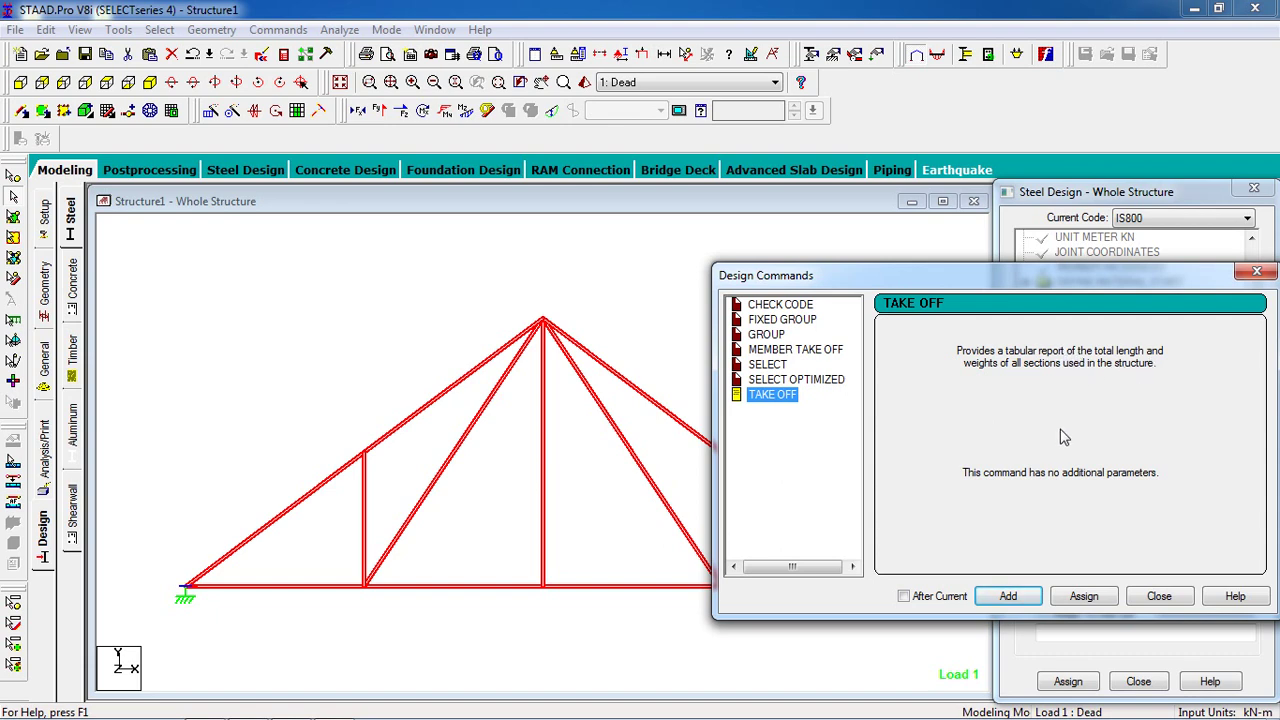
pyautogui.click(1006, 595)
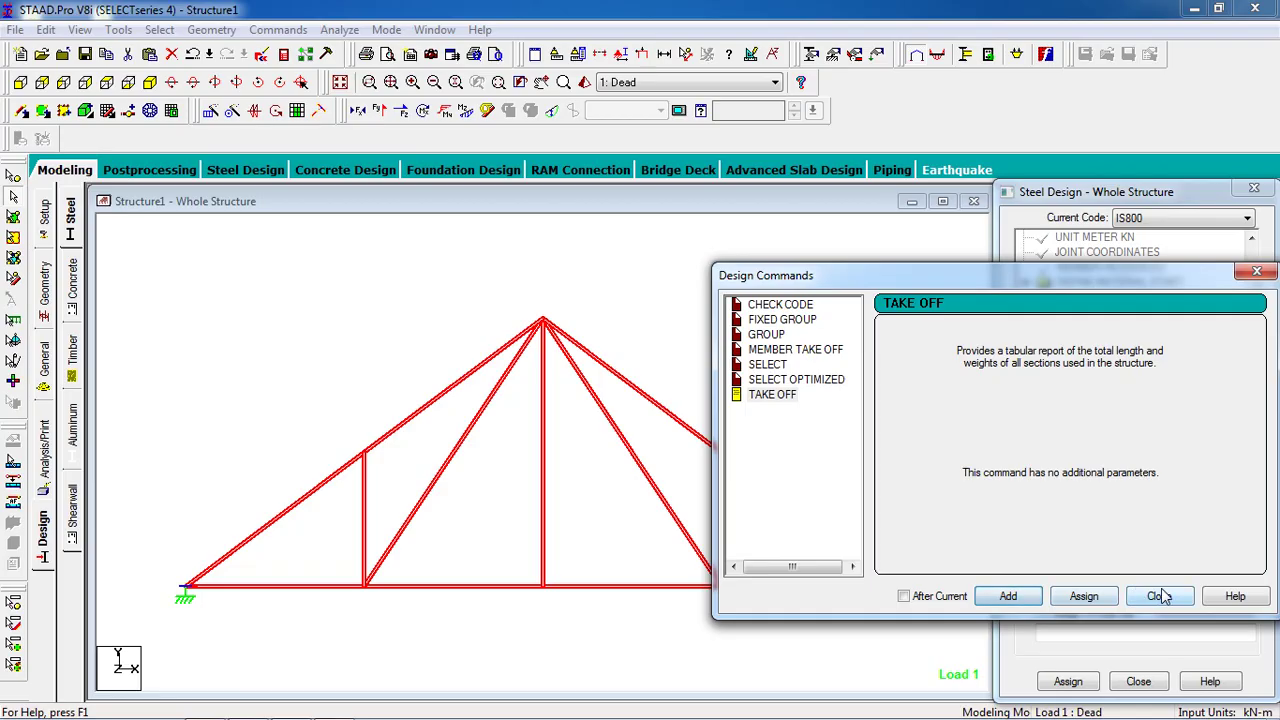
pyautogui.click(1158, 595)
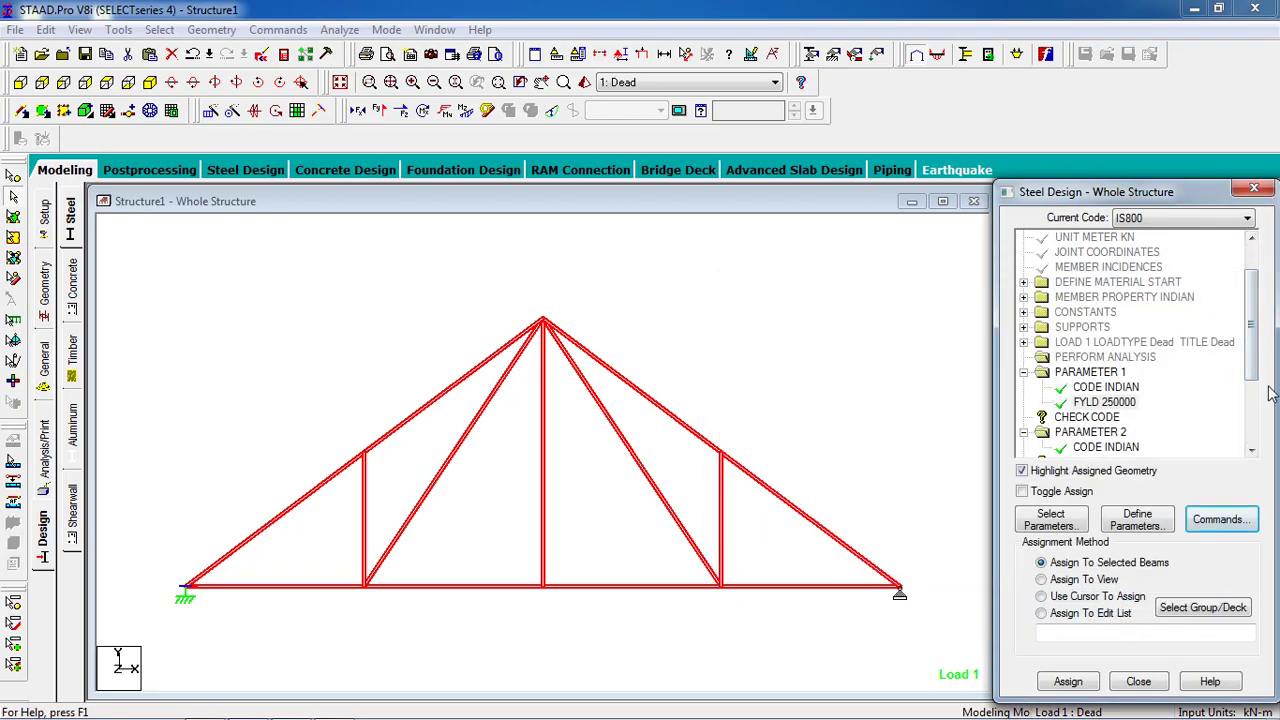
# - Assign the CHECK CODE design command to all truss members in the view
pyautogui.moveTo(1258, 368); pyautogui.dragTo(1258, 428)
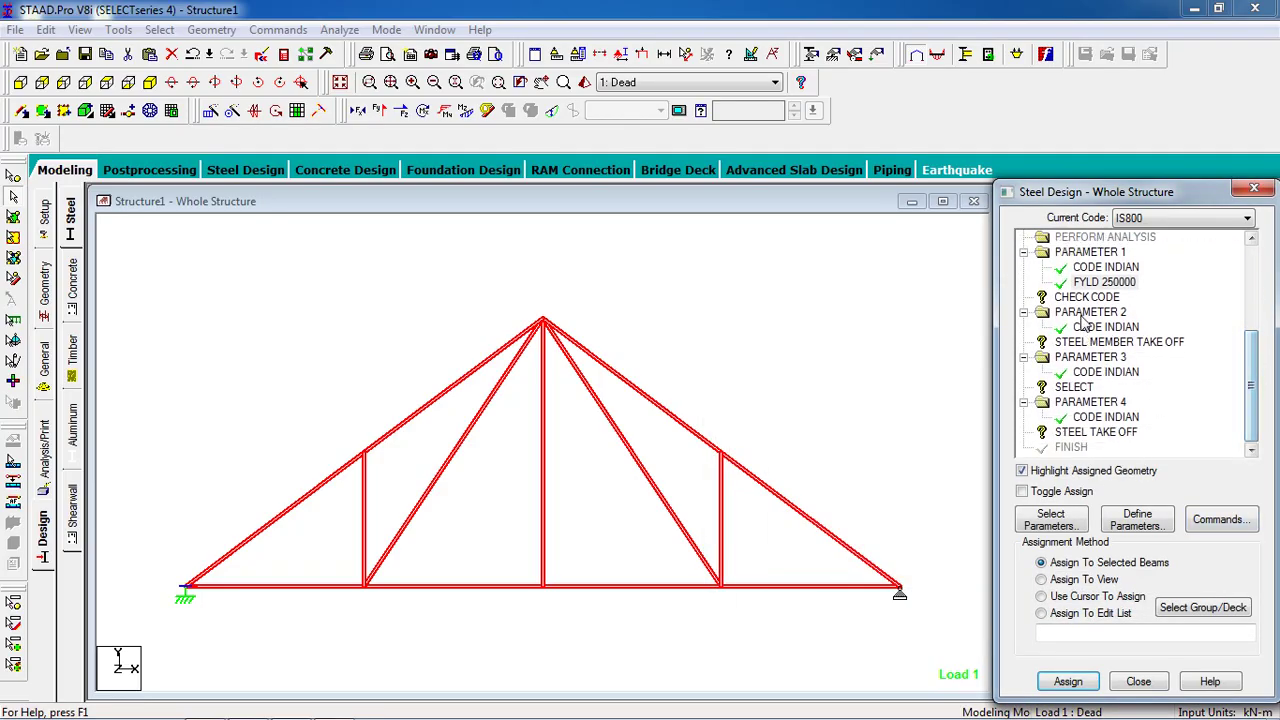
pyautogui.click(1069, 299)
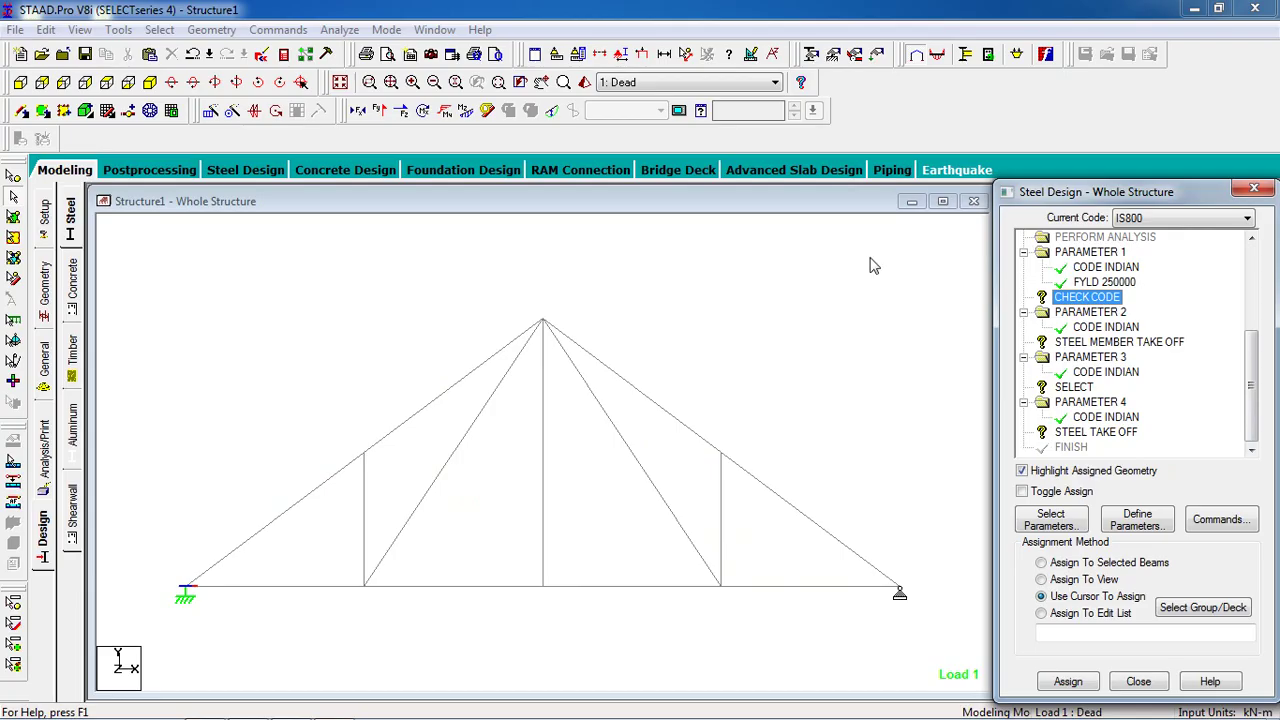
pyautogui.click(1080, 580)
pyautogui.click(1068, 681)
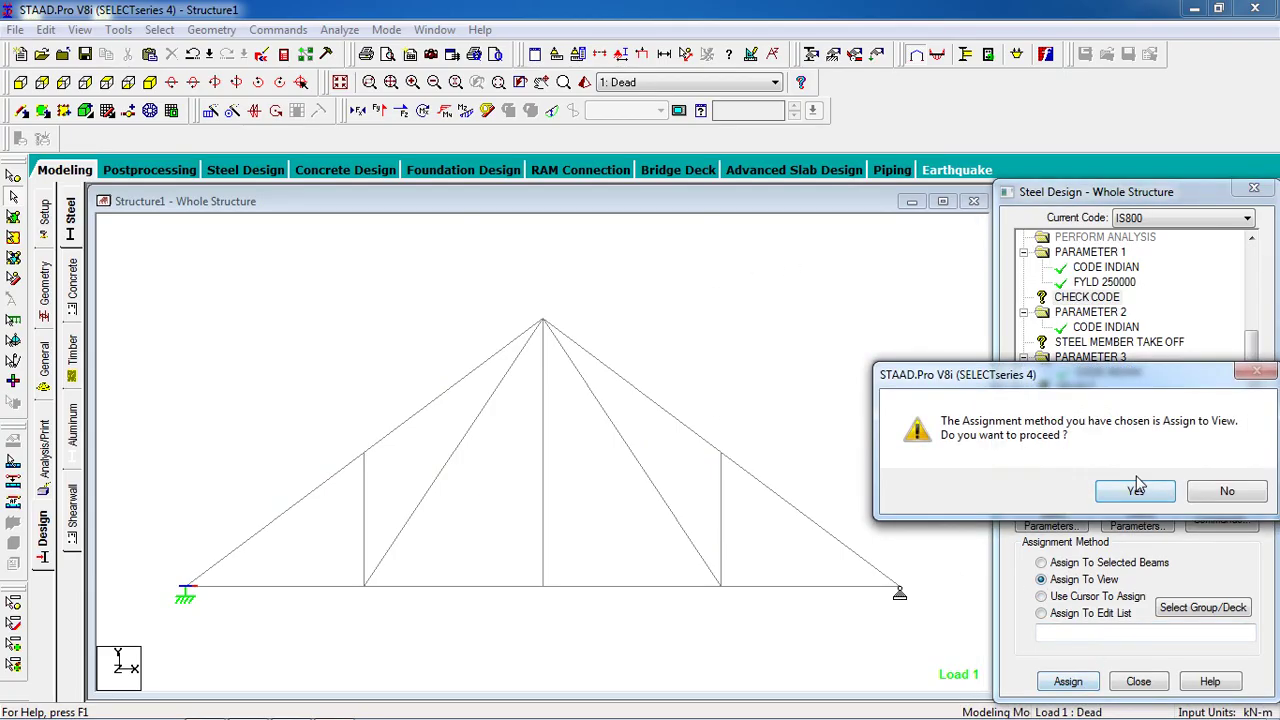
pyautogui.click(1135, 490)
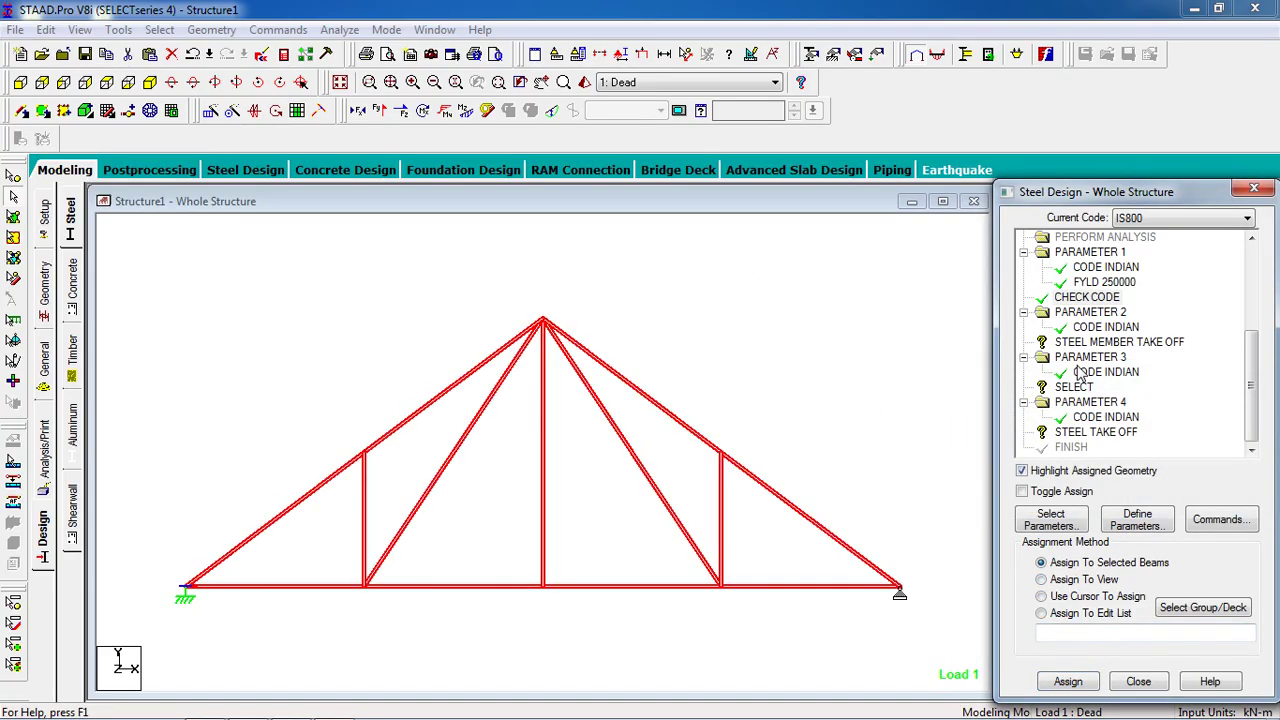
# - Assign the STEEL MEMBER TAKE OFF command to all truss members in the view
pyautogui.click(1080, 343)
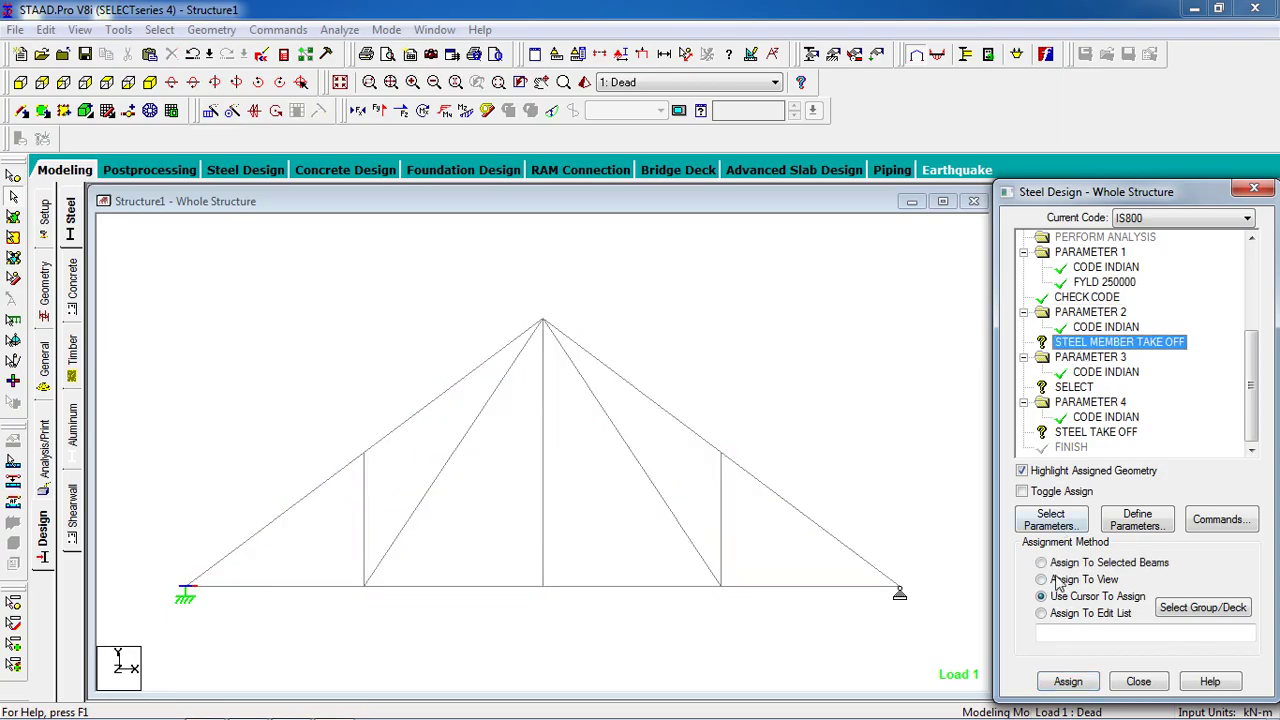
pyautogui.click(1060, 580)
pyautogui.click(1068, 681)
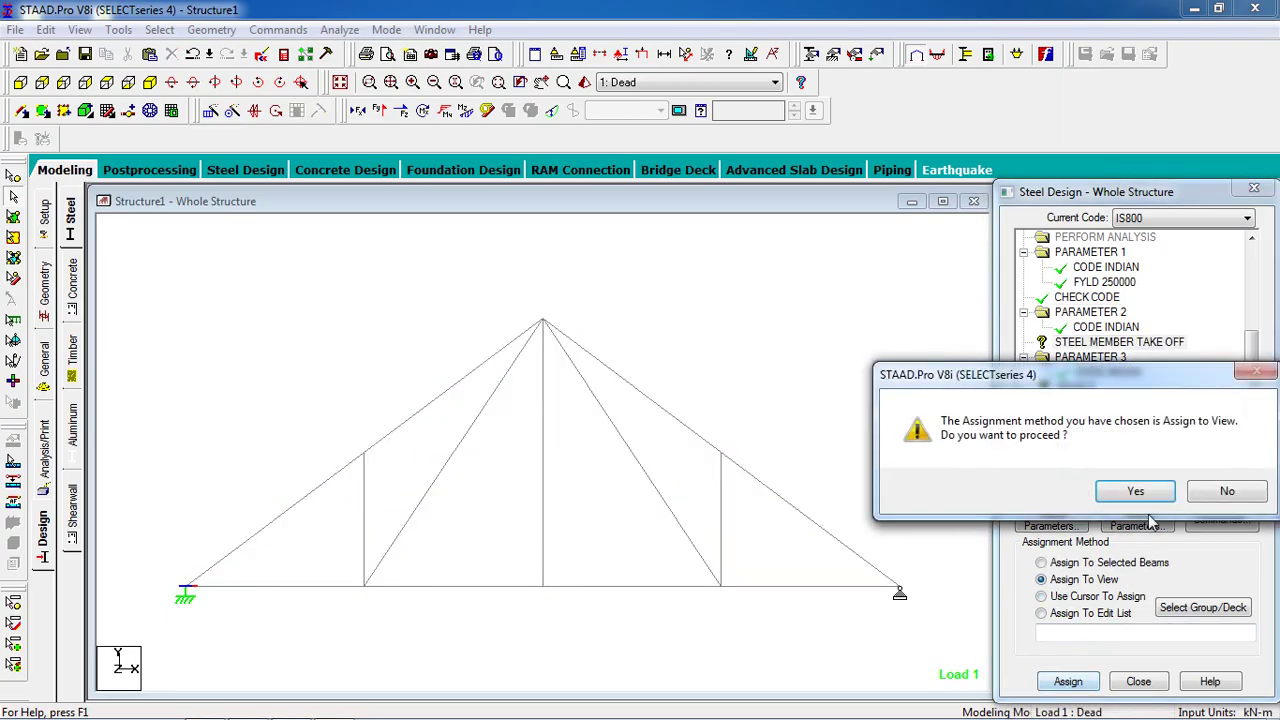
pyautogui.click(1135, 490)
# - Assign the SELECT design command to all truss members in the view
pyautogui.click(1086, 388)
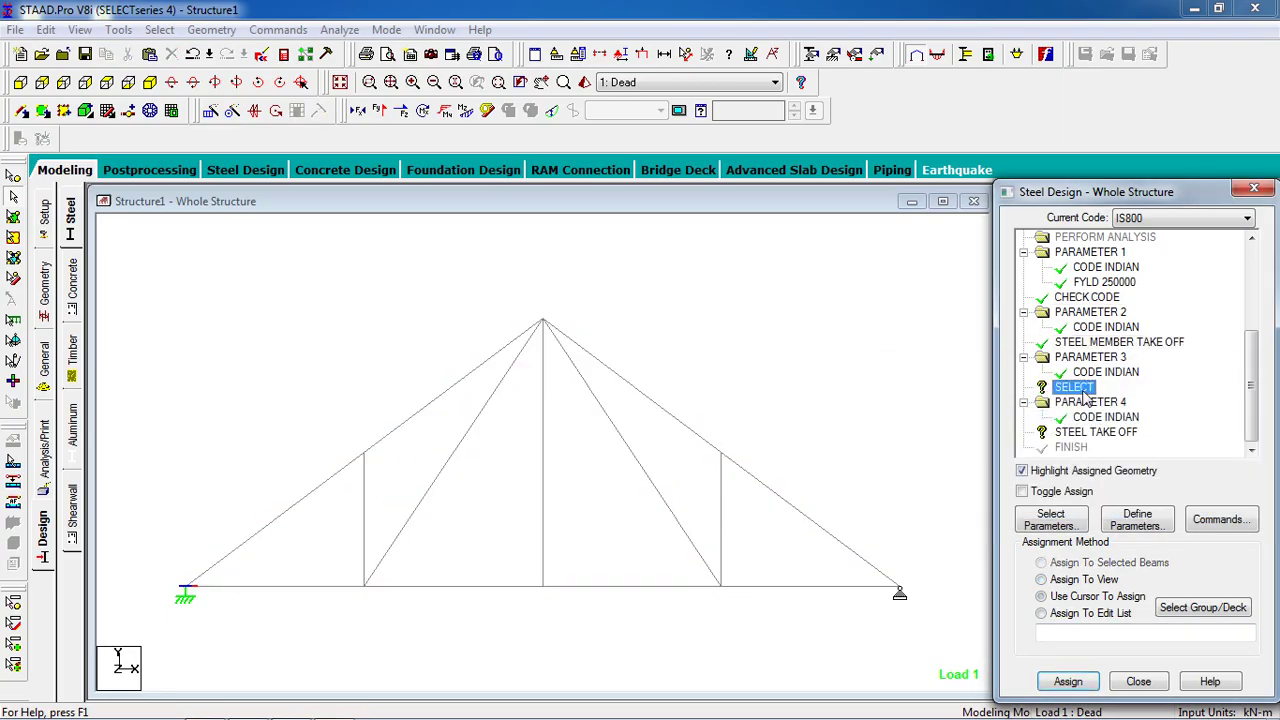
pyautogui.click(1080, 580)
pyautogui.click(1068, 681)
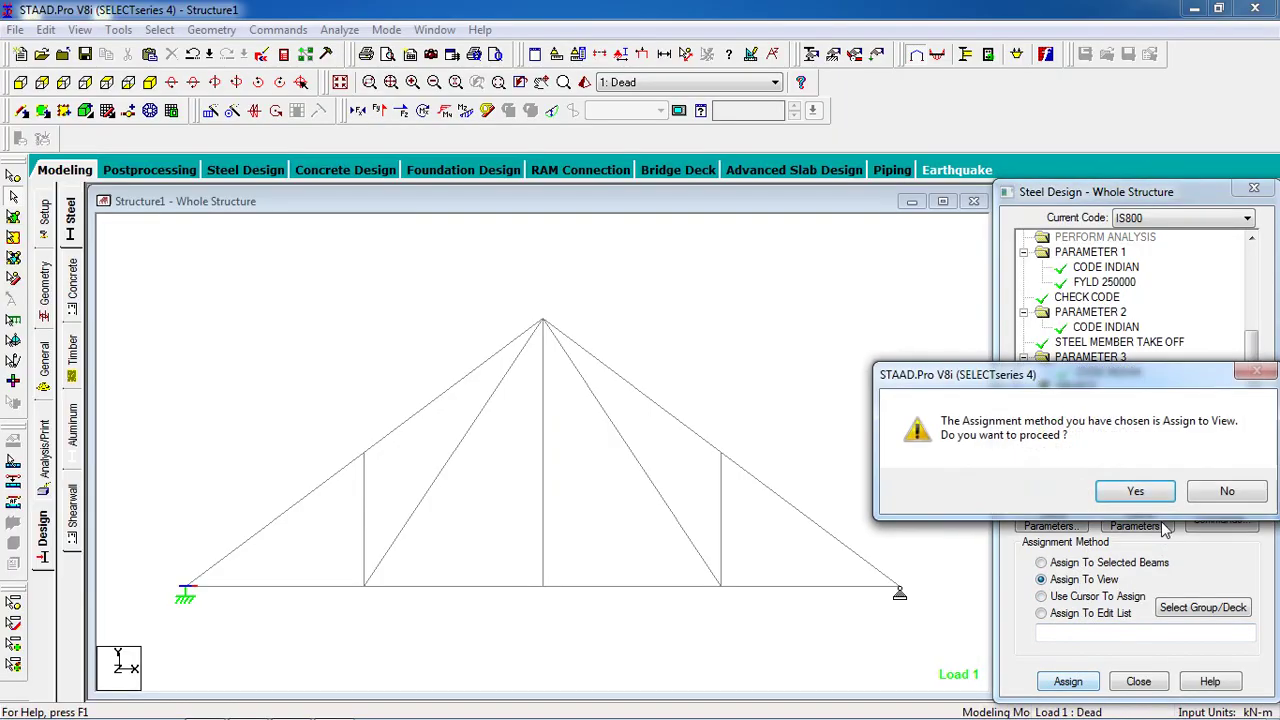
pyautogui.click(1135, 490)
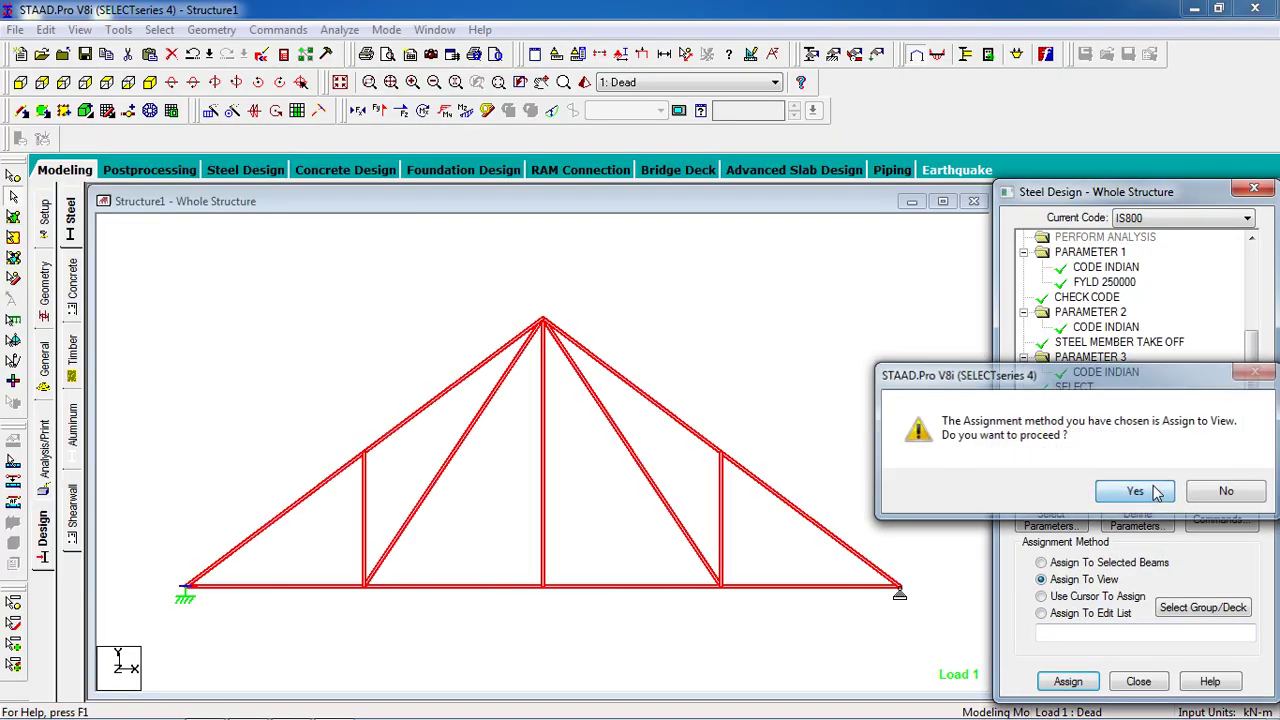
# - Assign the STEEL TAKE OFF command to all truss members in the view
pyautogui.click(1066, 584)
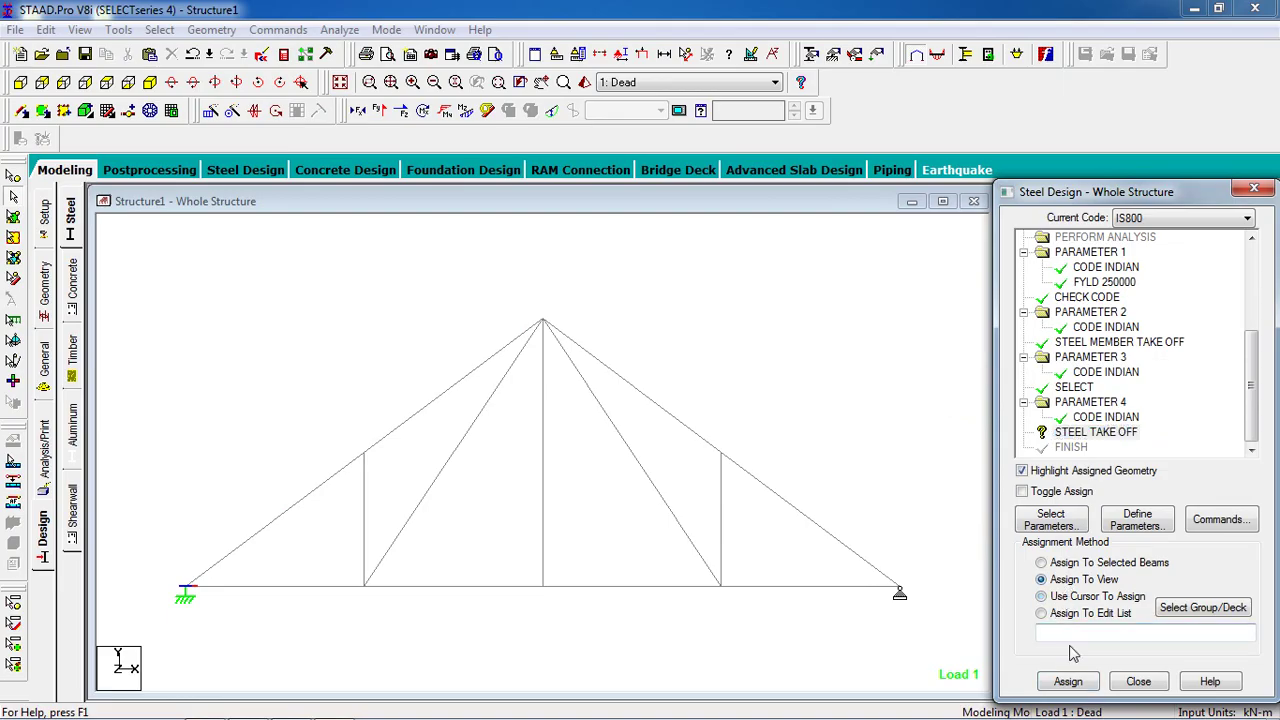
pyautogui.click(1068, 681)
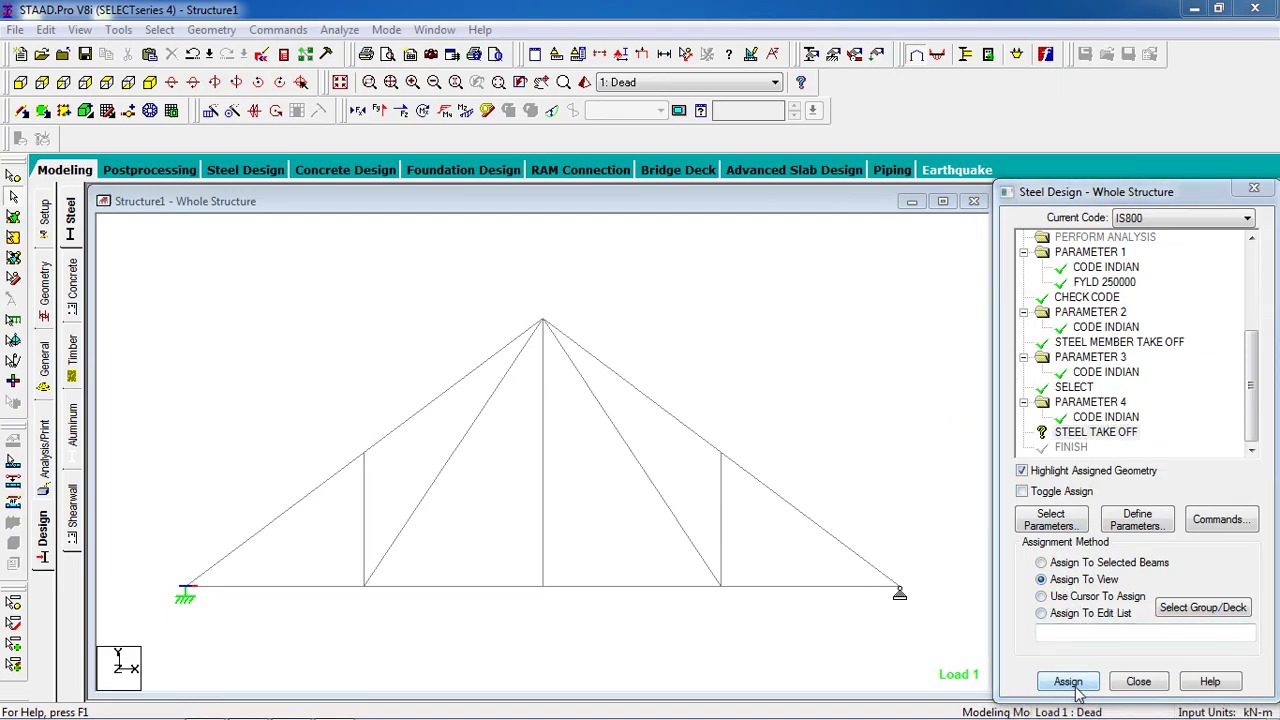
pyautogui.click(1135, 490)
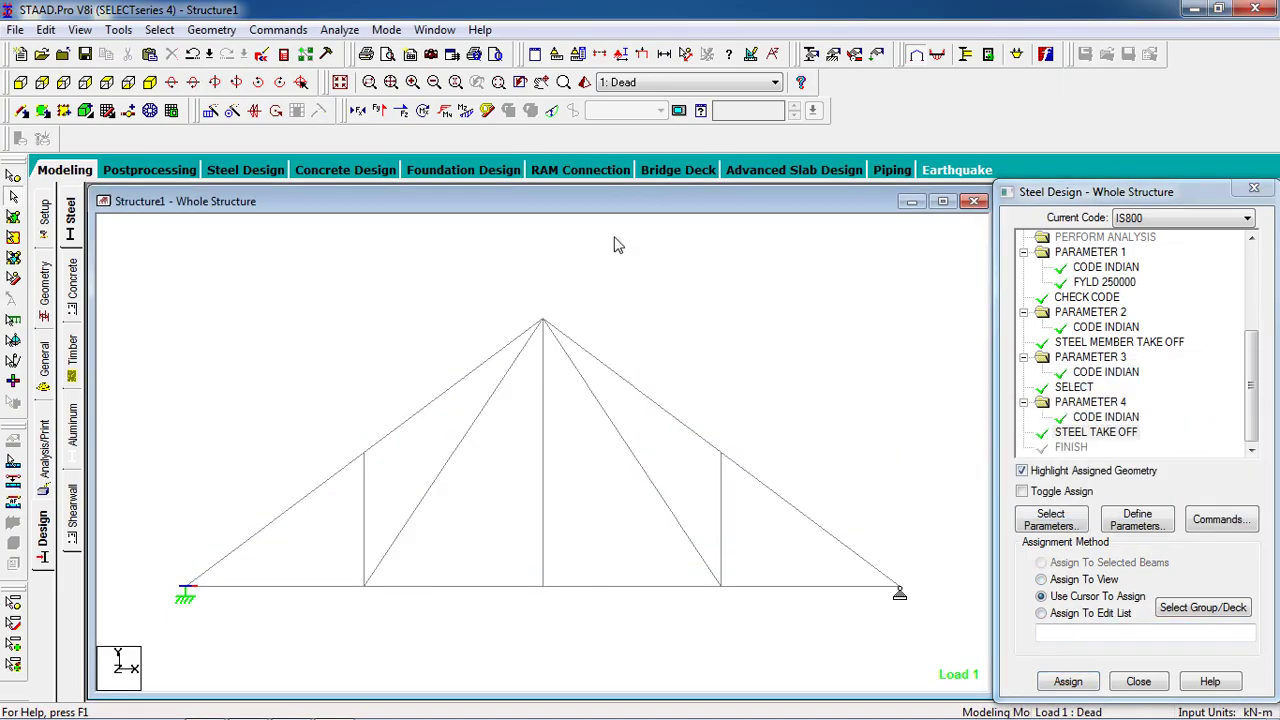
# - Add a Perform Analysis command with the No Print option after the steel design commands
pyautogui.click(278, 29)
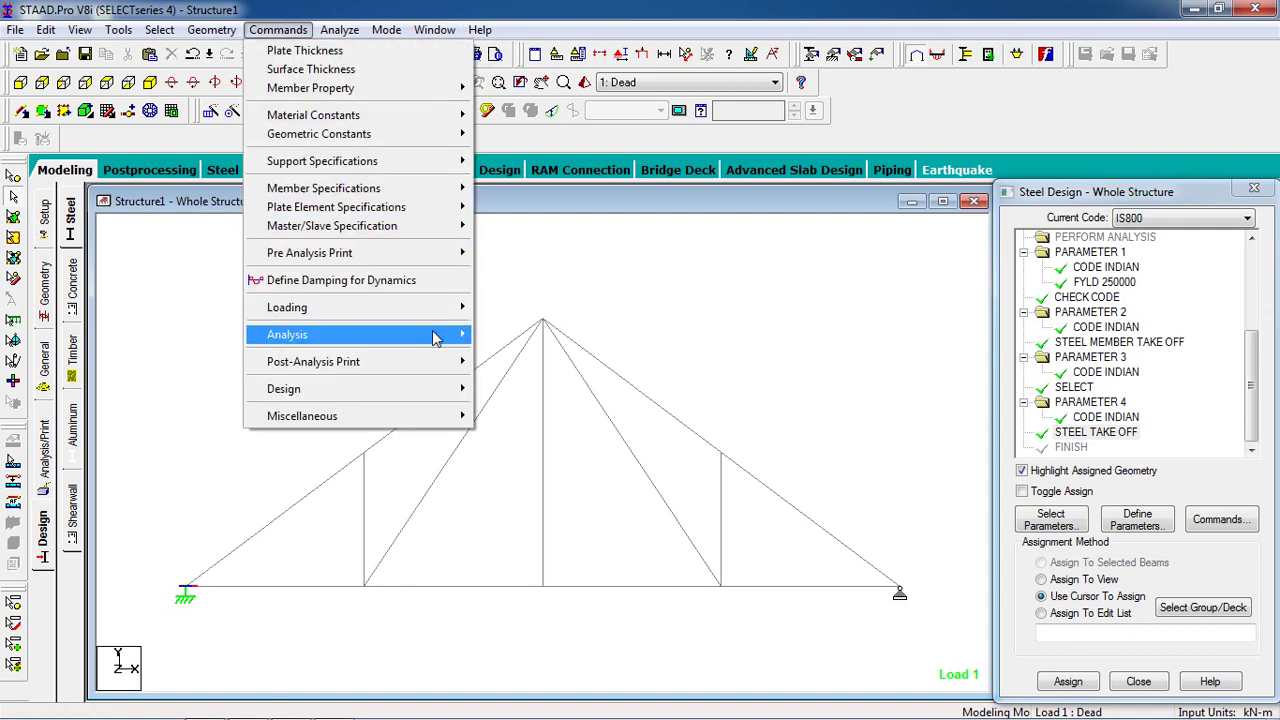
pyautogui.moveTo(436, 344)
pyautogui.click(495, 335)
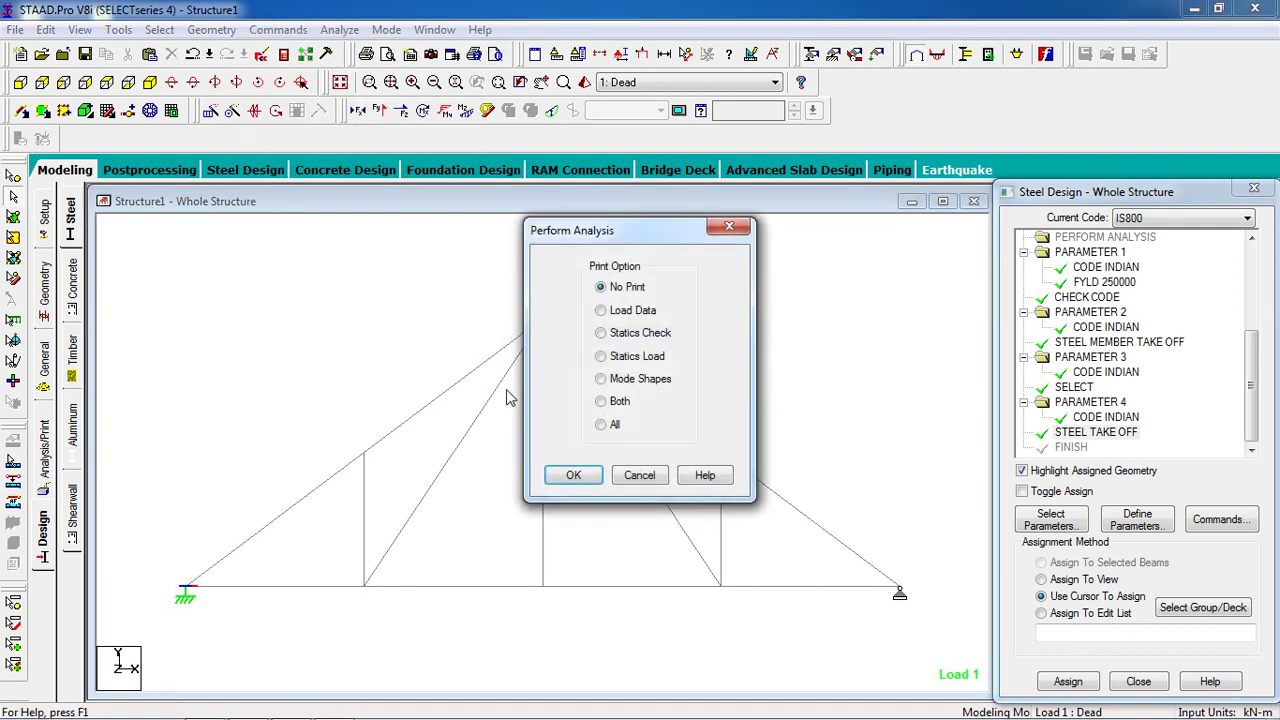
pyautogui.click(573, 476)
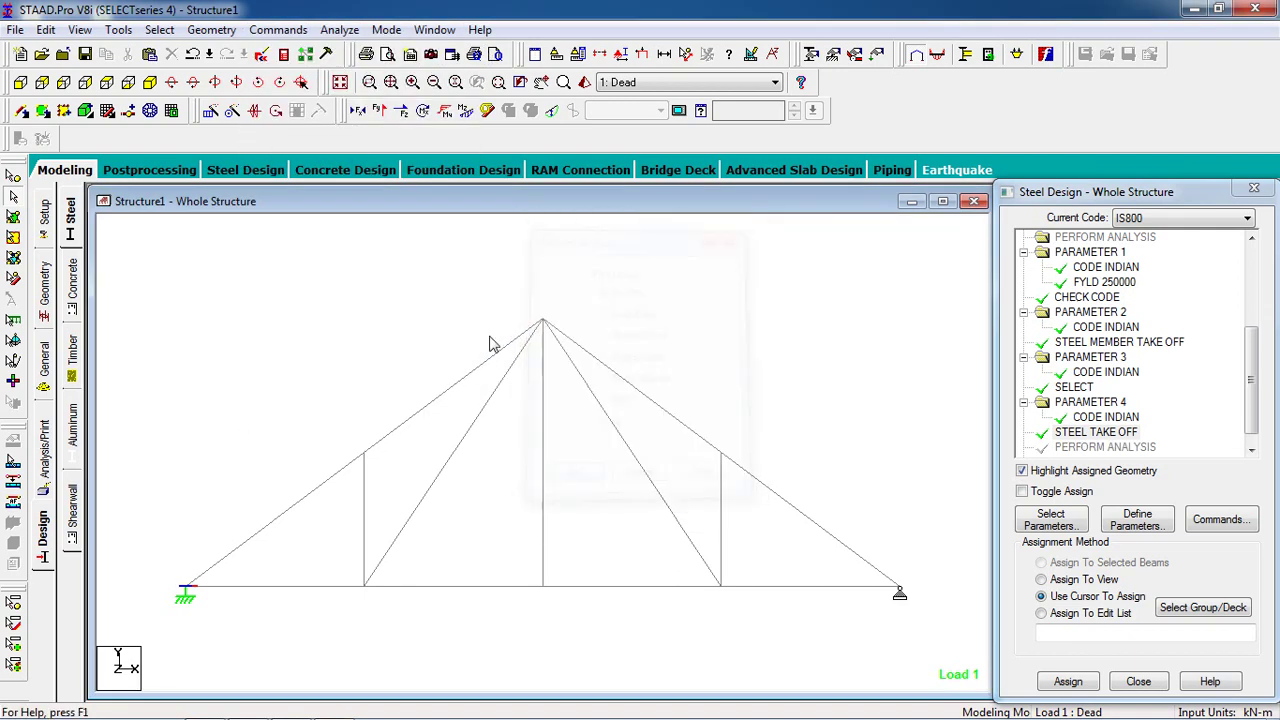
# - Run the analysis and design, saving the modified structure under its existing name
pyautogui.click(339, 29)
pyautogui.click(343, 55)
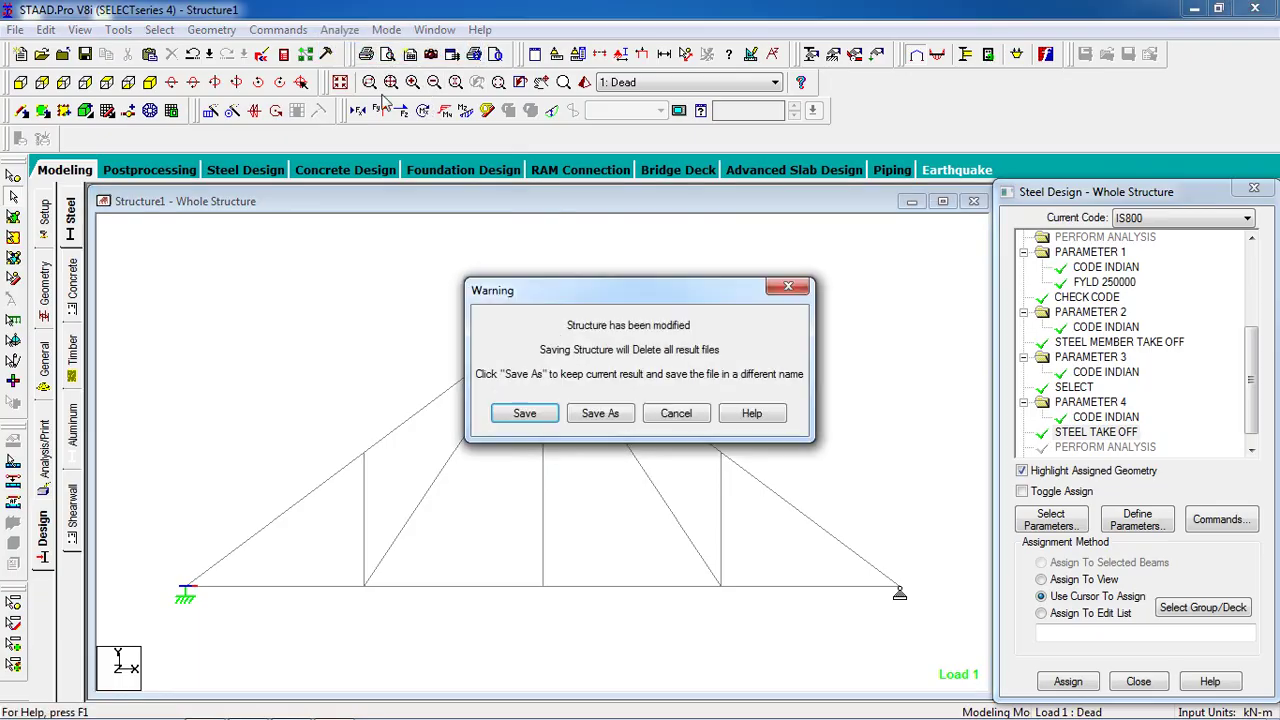
pyautogui.click(528, 414)
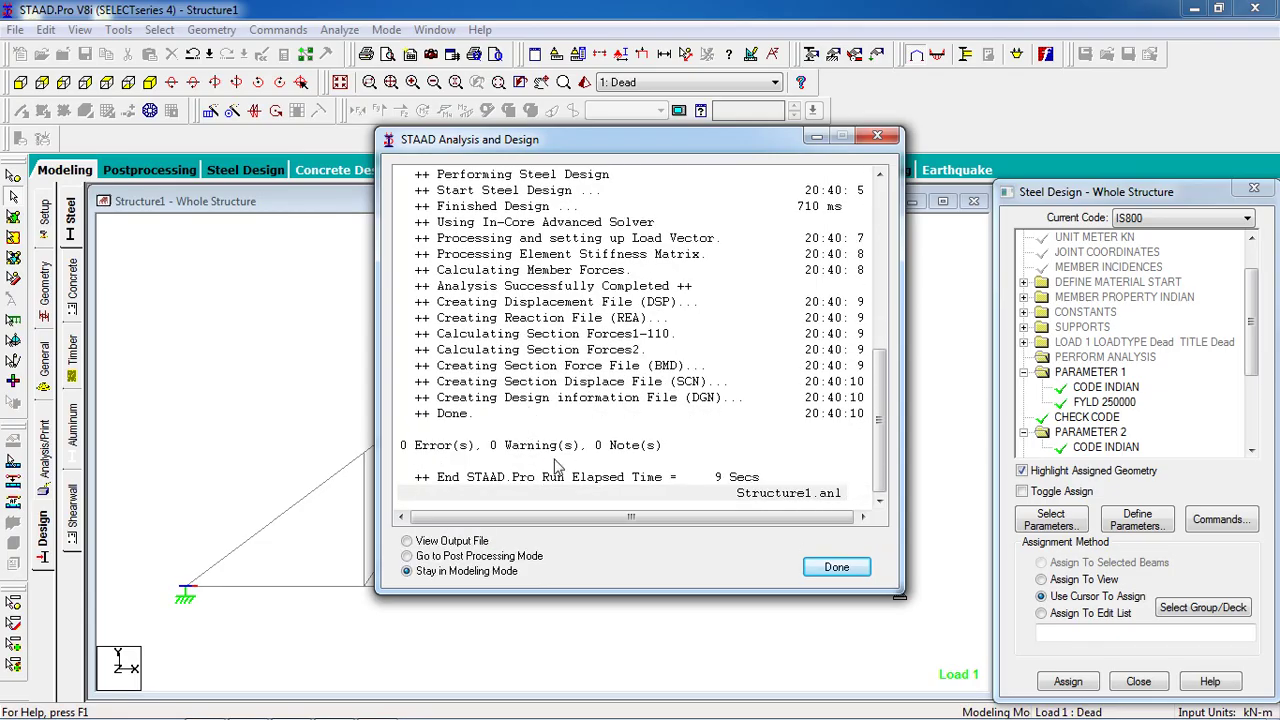
# - Check the error and warning summary of the run, and open the output file
pyautogui.click(565, 448)
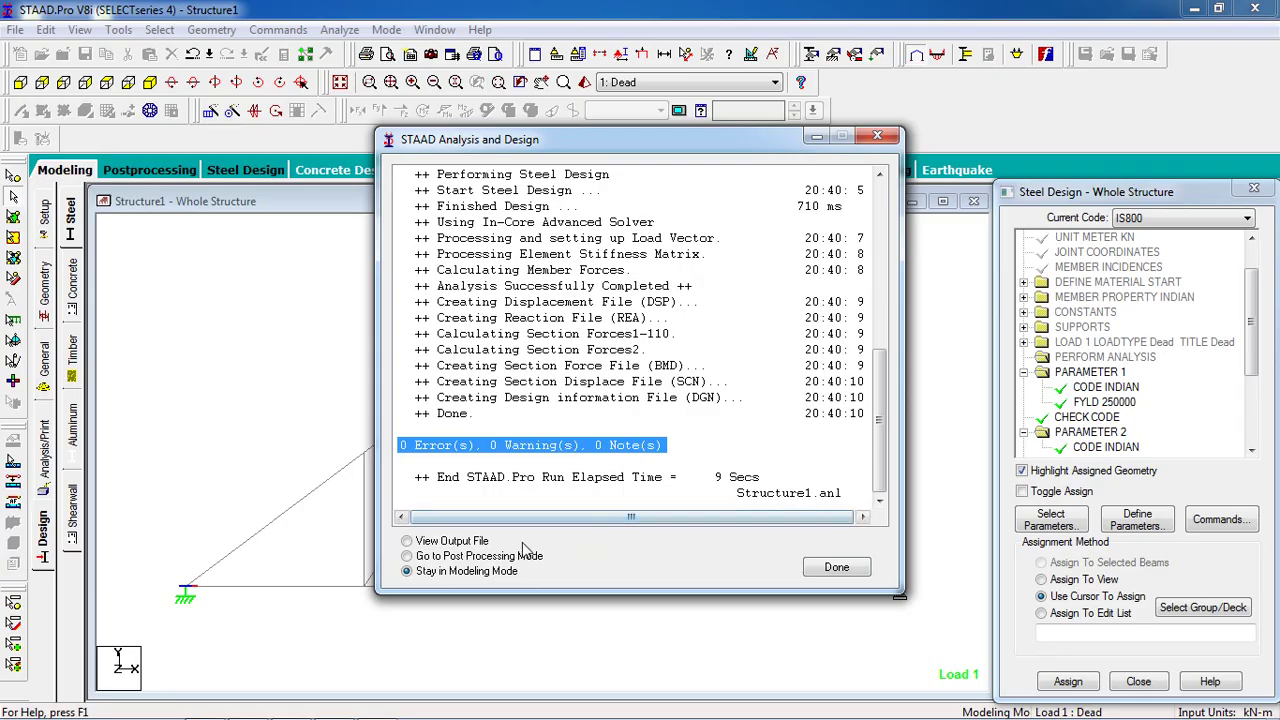
pyautogui.click(480, 545)
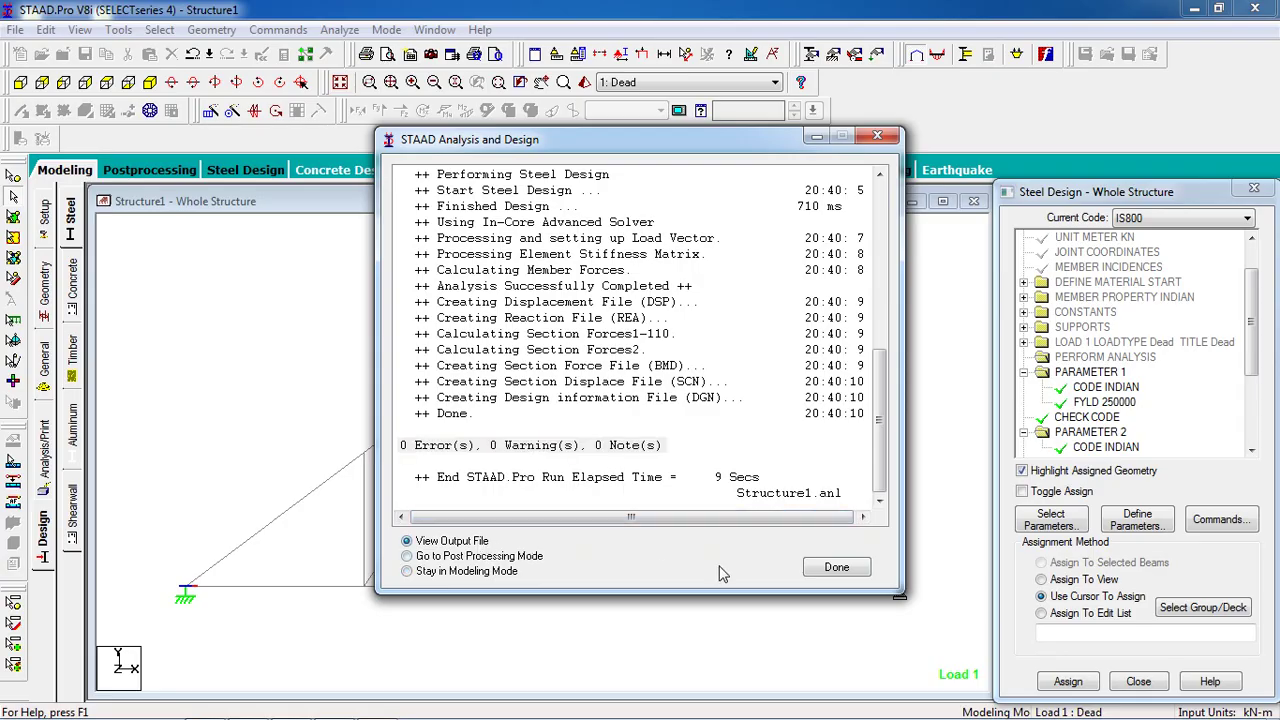
pyautogui.click(835, 566)
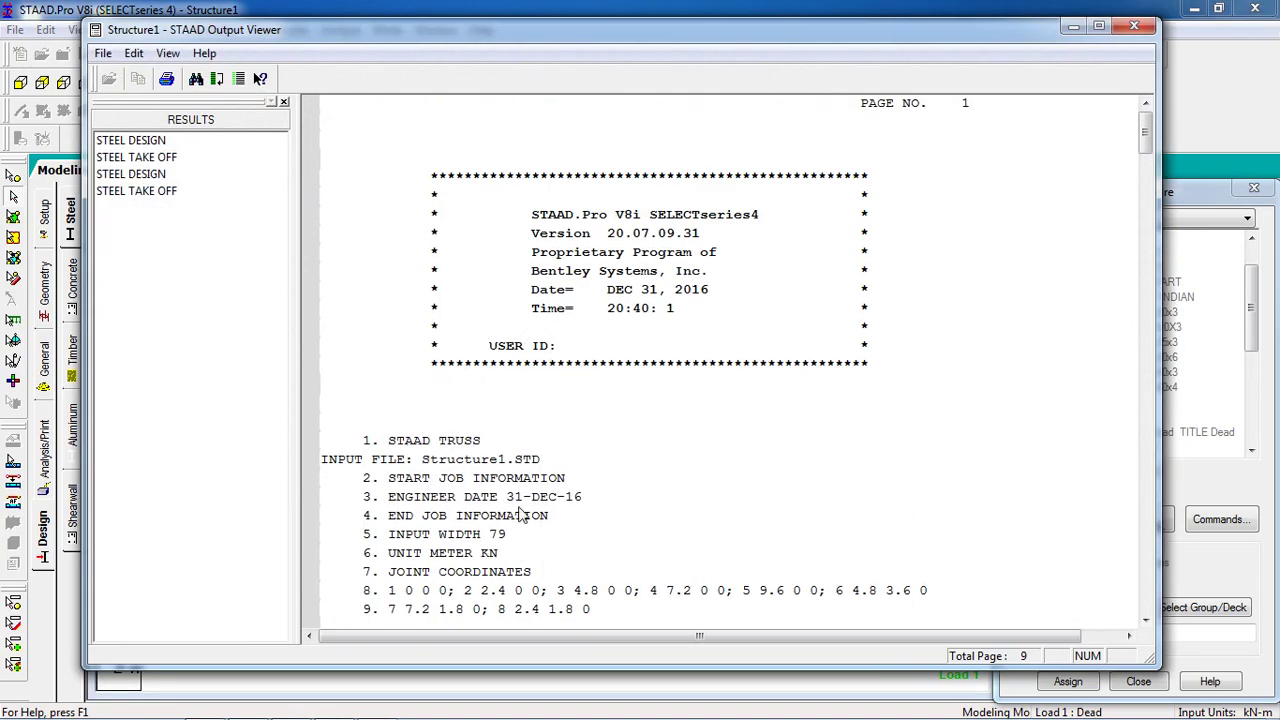
# - Examine the IS-800 code checking results of the truss members and the first steel take-off table in the output
pyautogui.click(159, 144)
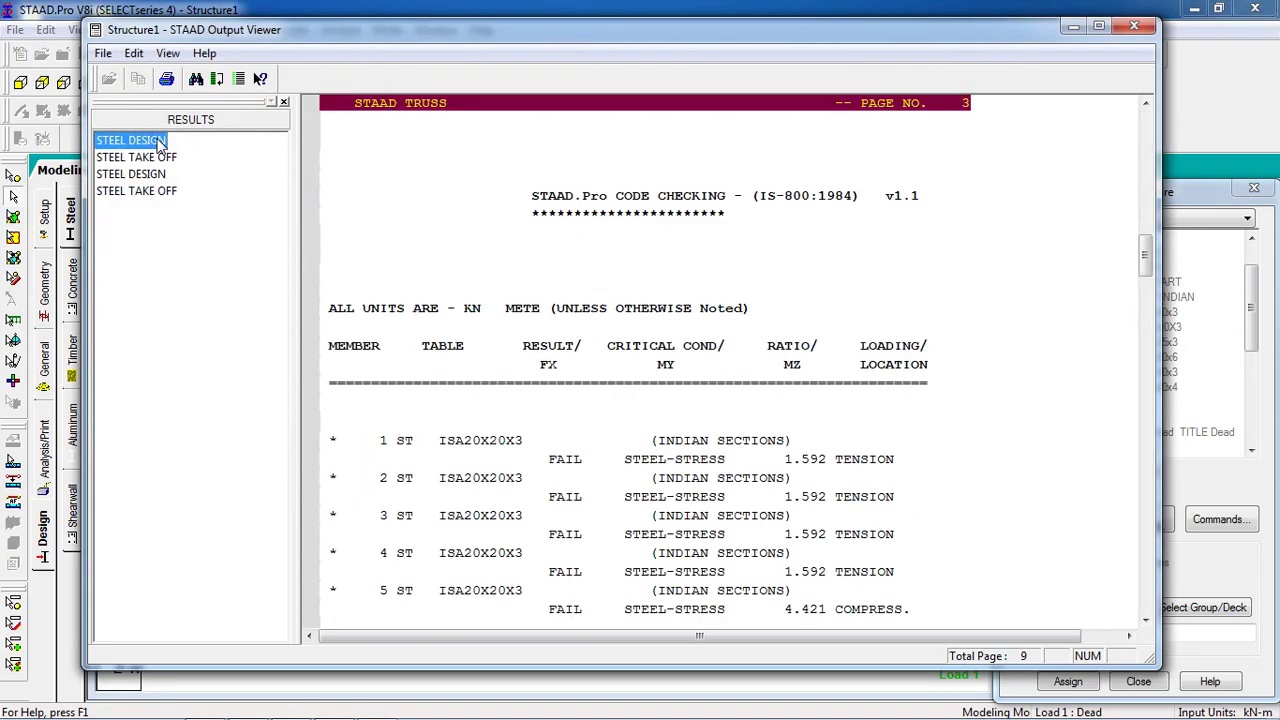
pyautogui.click(692, 482)
pyautogui.click(499, 459)
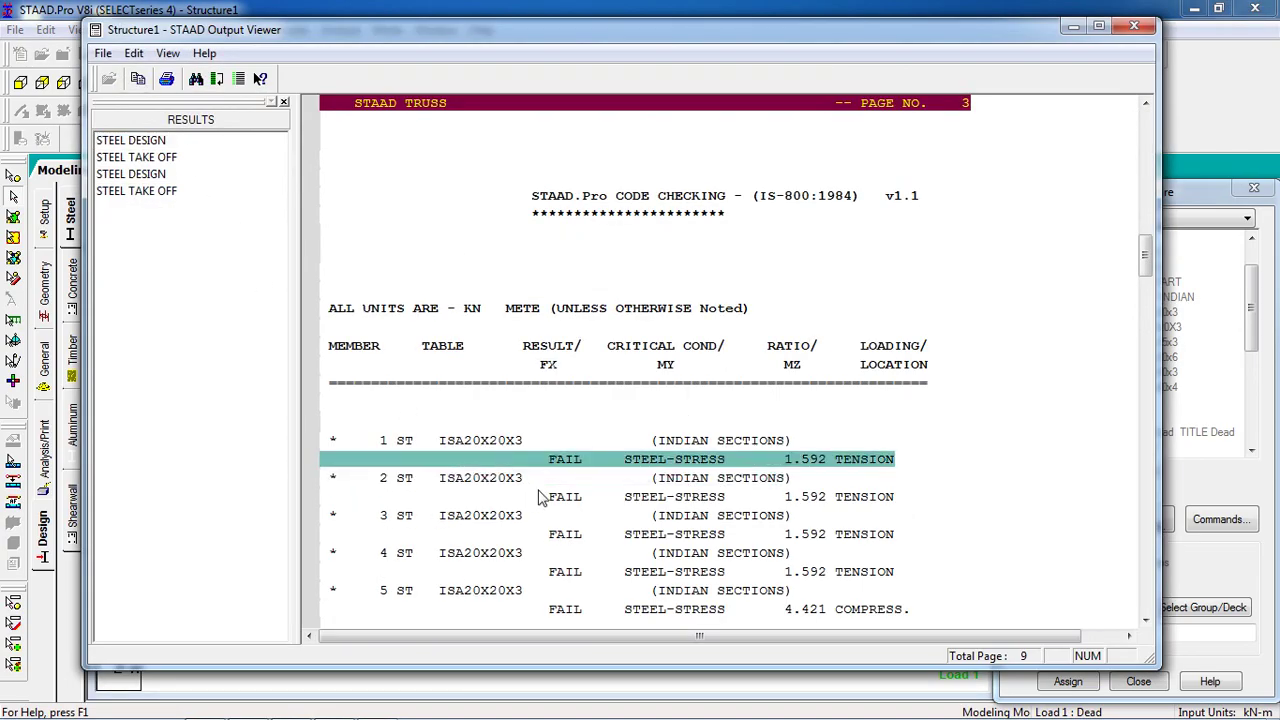
pyautogui.scroll(-5, 541, 497)
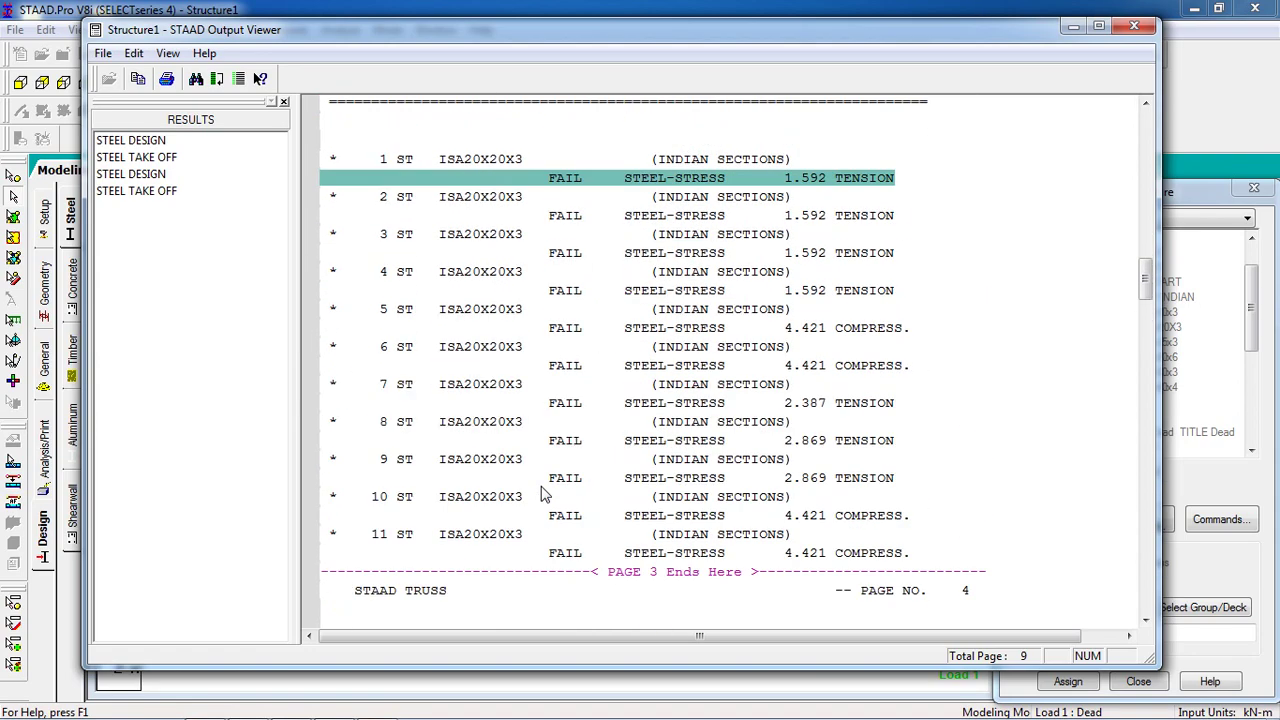
pyautogui.scroll(-13, 541, 494)
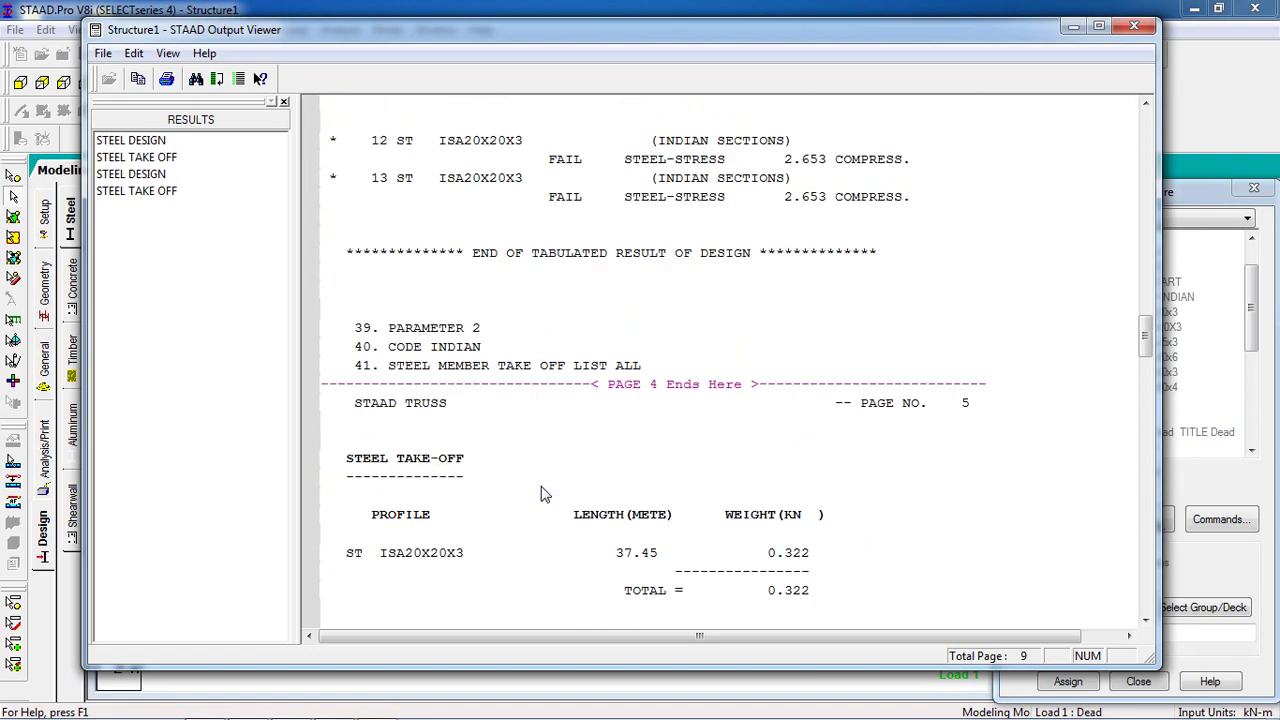
pyautogui.scroll(8, 541, 494)
pyautogui.scroll(-15, 541, 494)
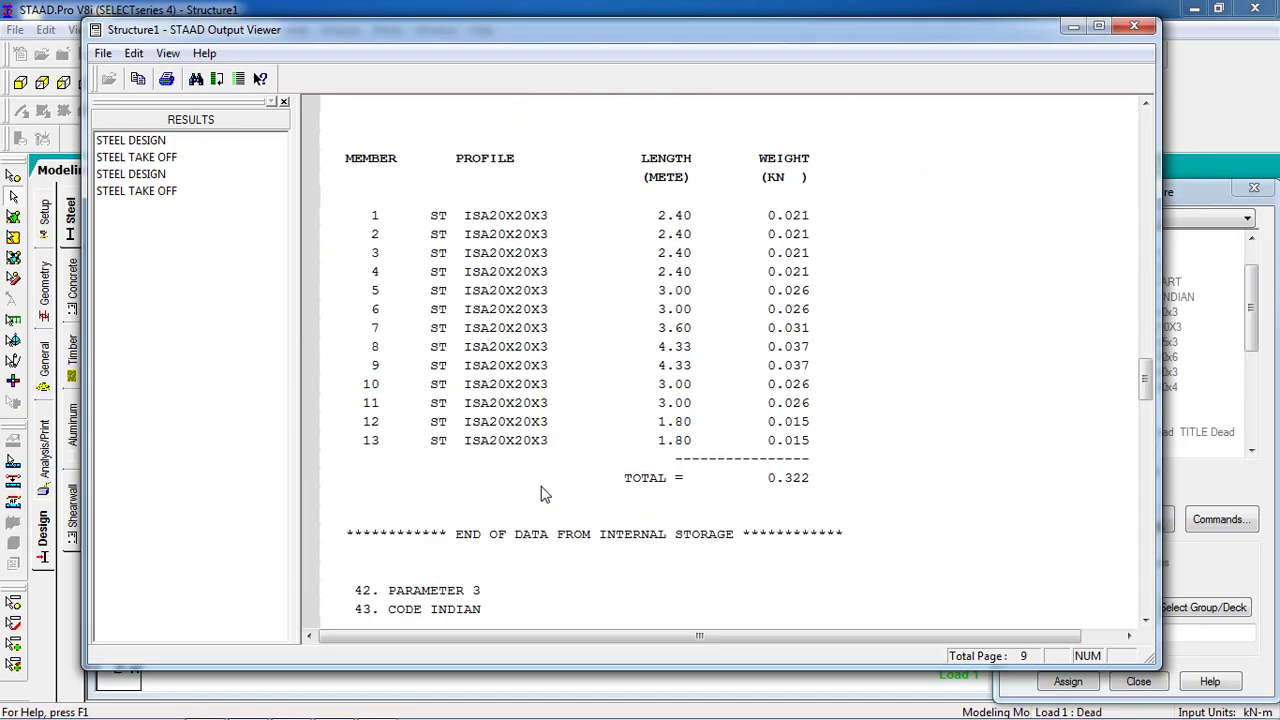
pyautogui.scroll(-13, 541, 494)
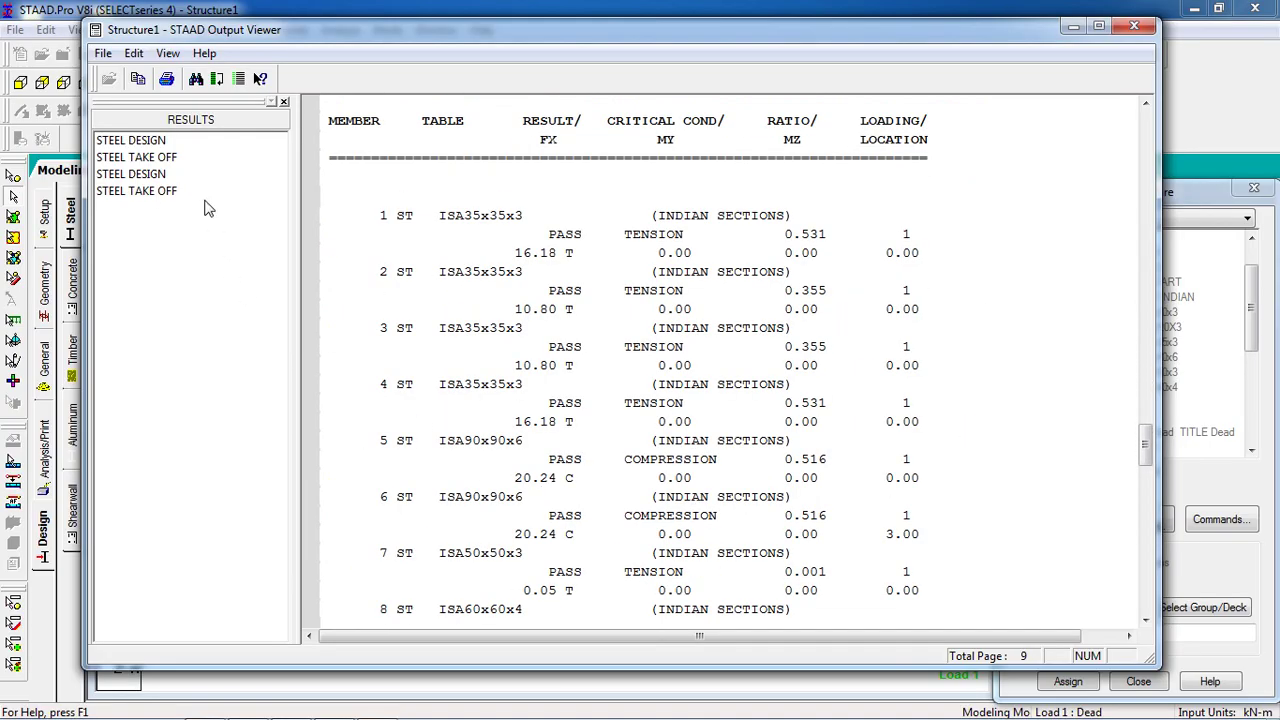
pyautogui.click(172, 160)
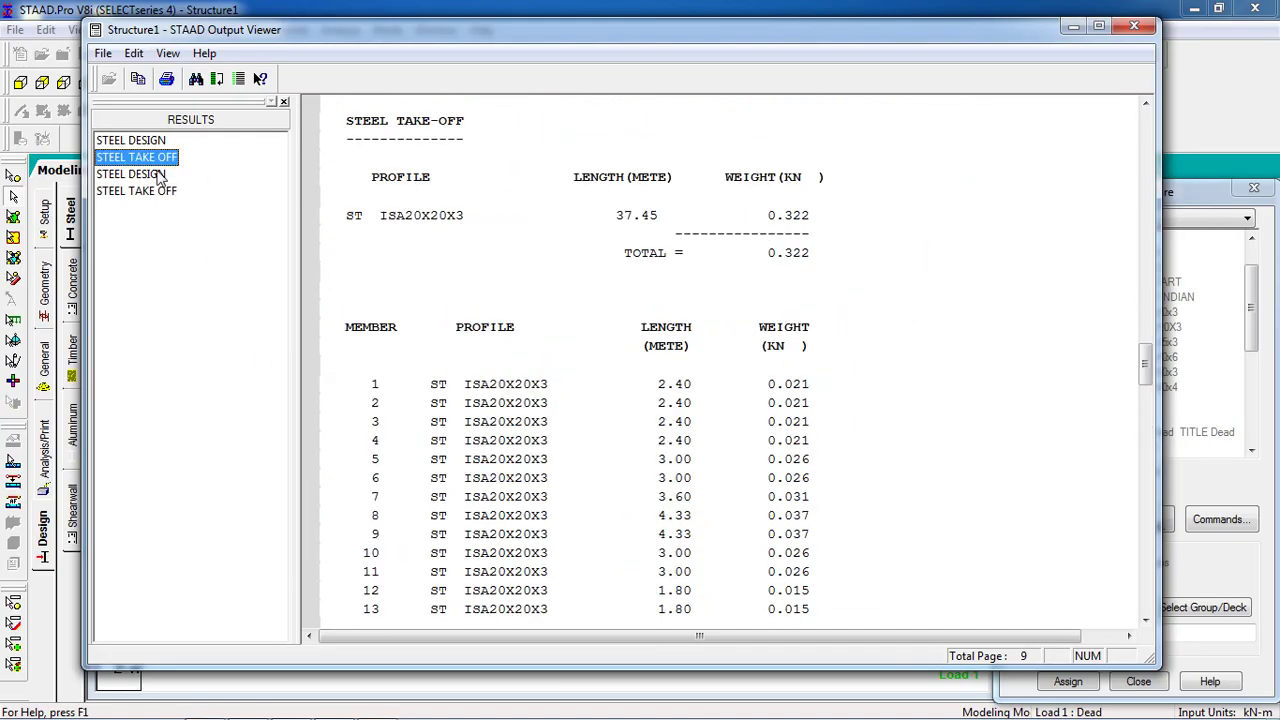
# - Review the section, result and stress ratio of each member in the member selection results, and close the output file
pyautogui.click(160, 175)
pyautogui.click(515, 290)
pyautogui.scroll(-6, 541, 357)
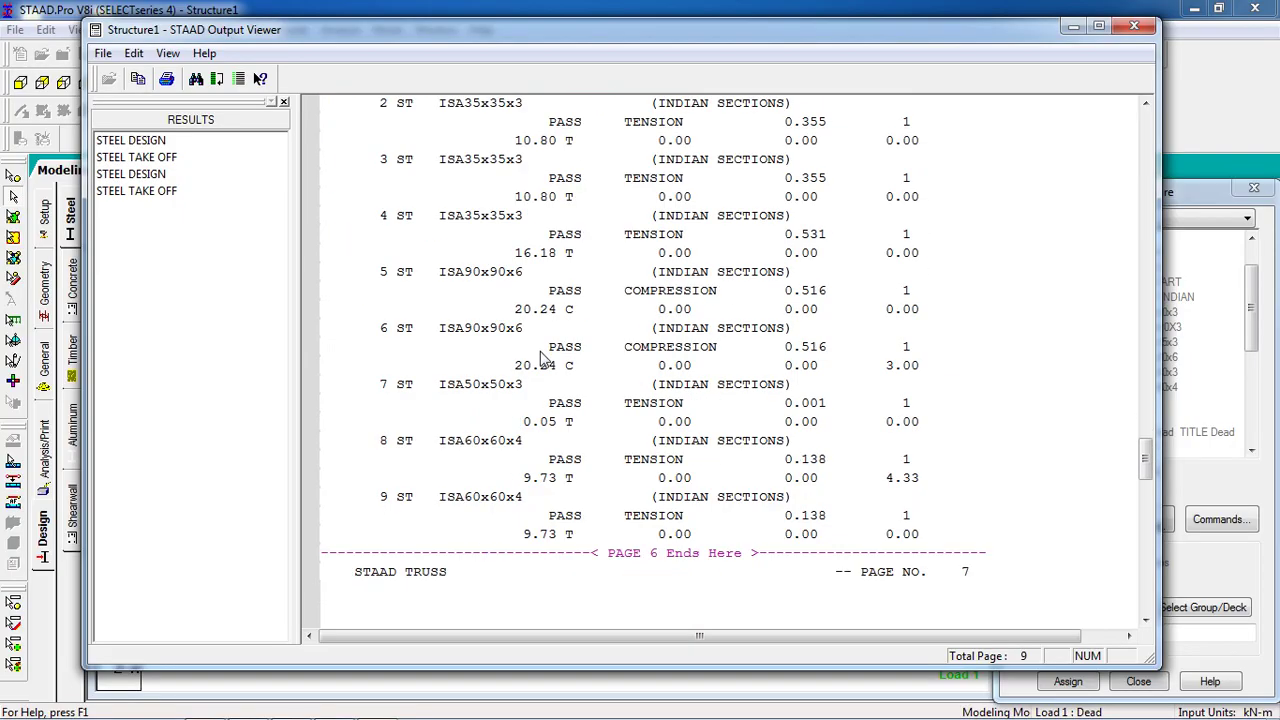
pyautogui.scroll(3, 555, 380)
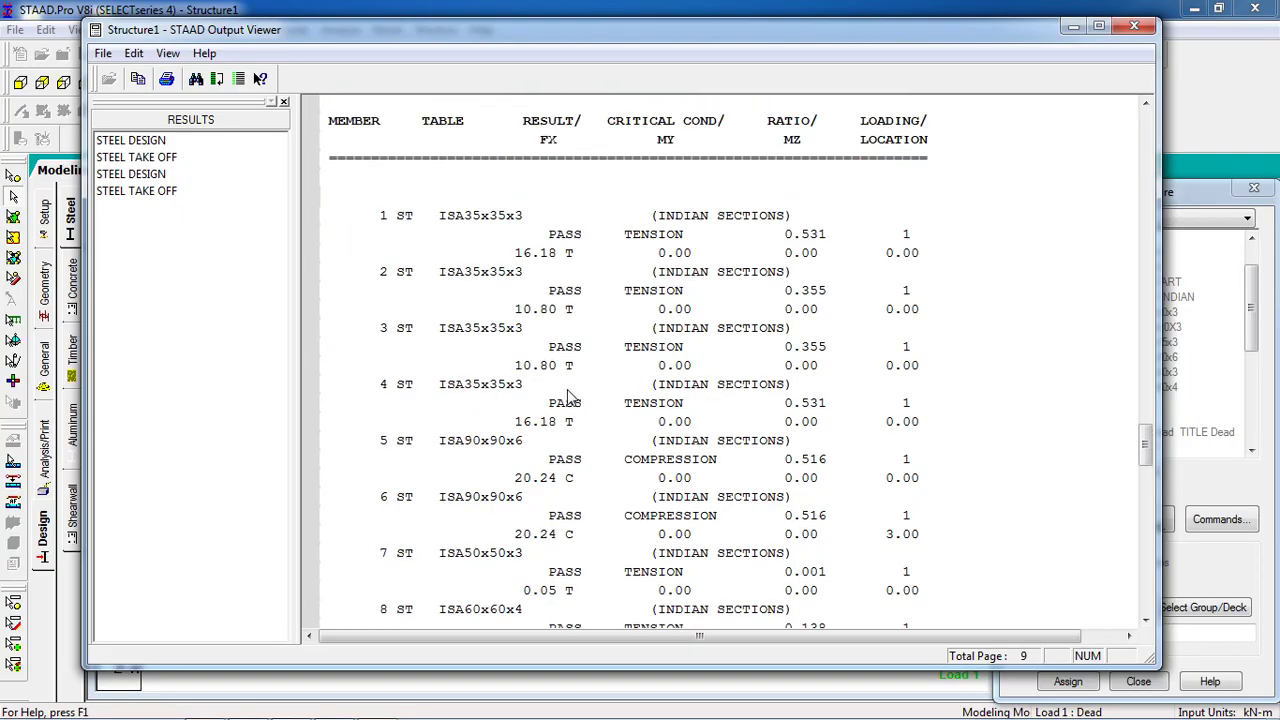
pyautogui.click(480, 337)
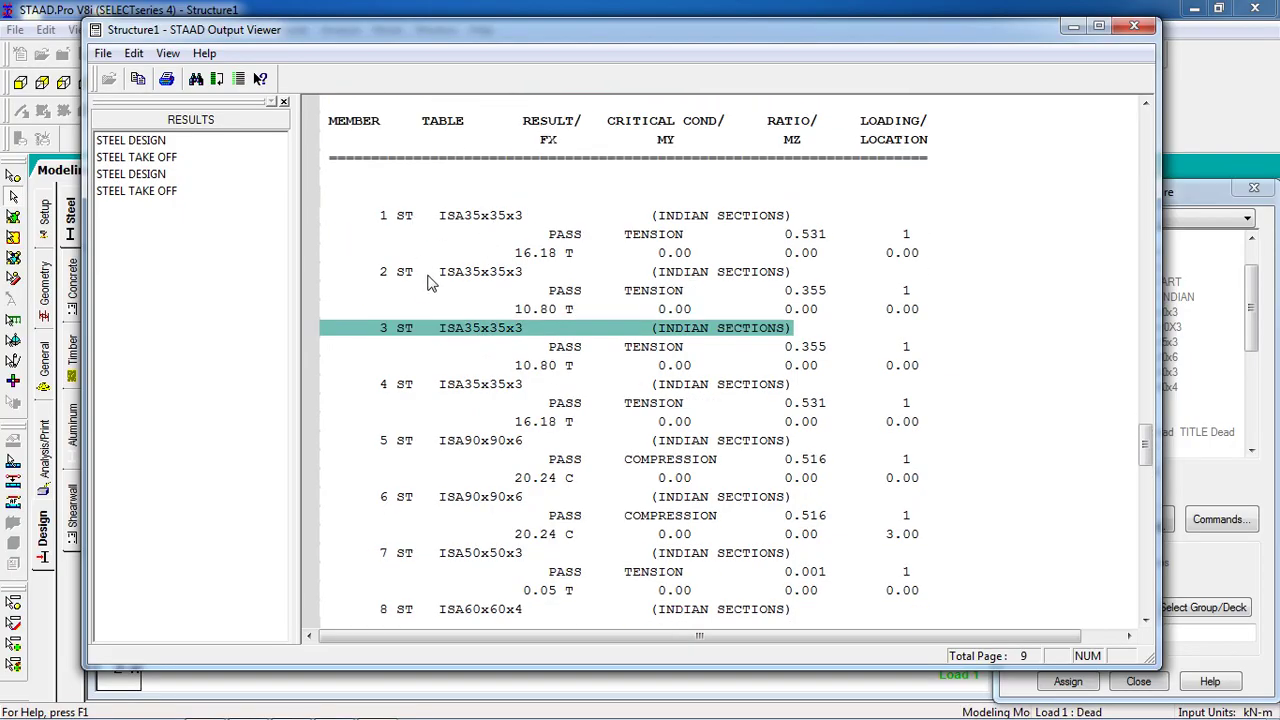
pyautogui.click(518, 272)
pyautogui.click(583, 236)
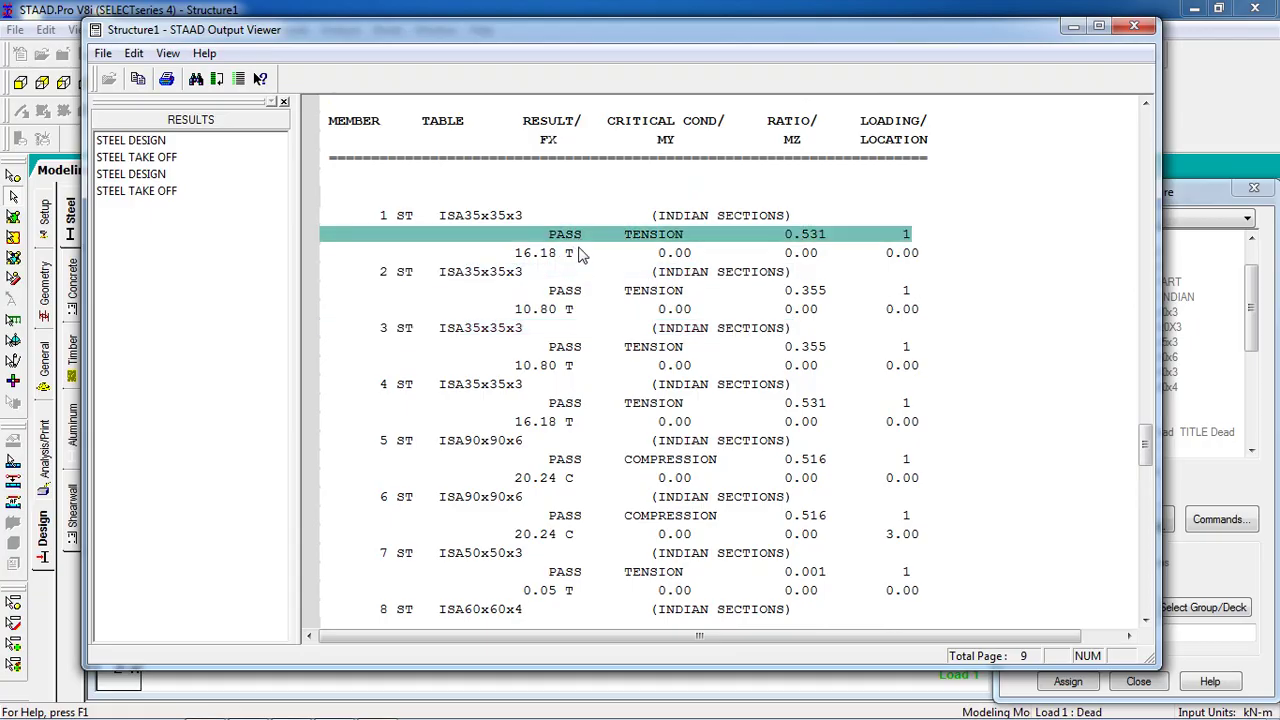
pyautogui.click(590, 328)
pyautogui.click(587, 403)
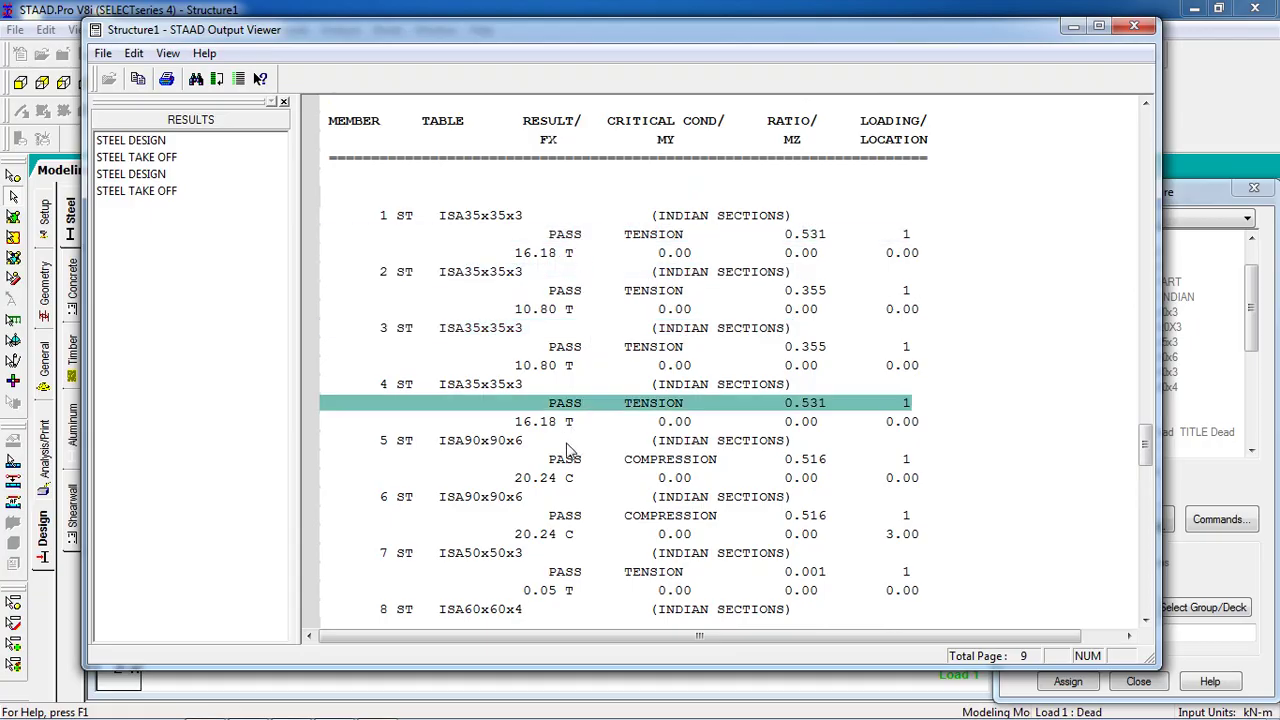
pyautogui.click(573, 460)
pyautogui.click(574, 478)
pyautogui.click(585, 553)
pyautogui.scroll(4, 770, 335)
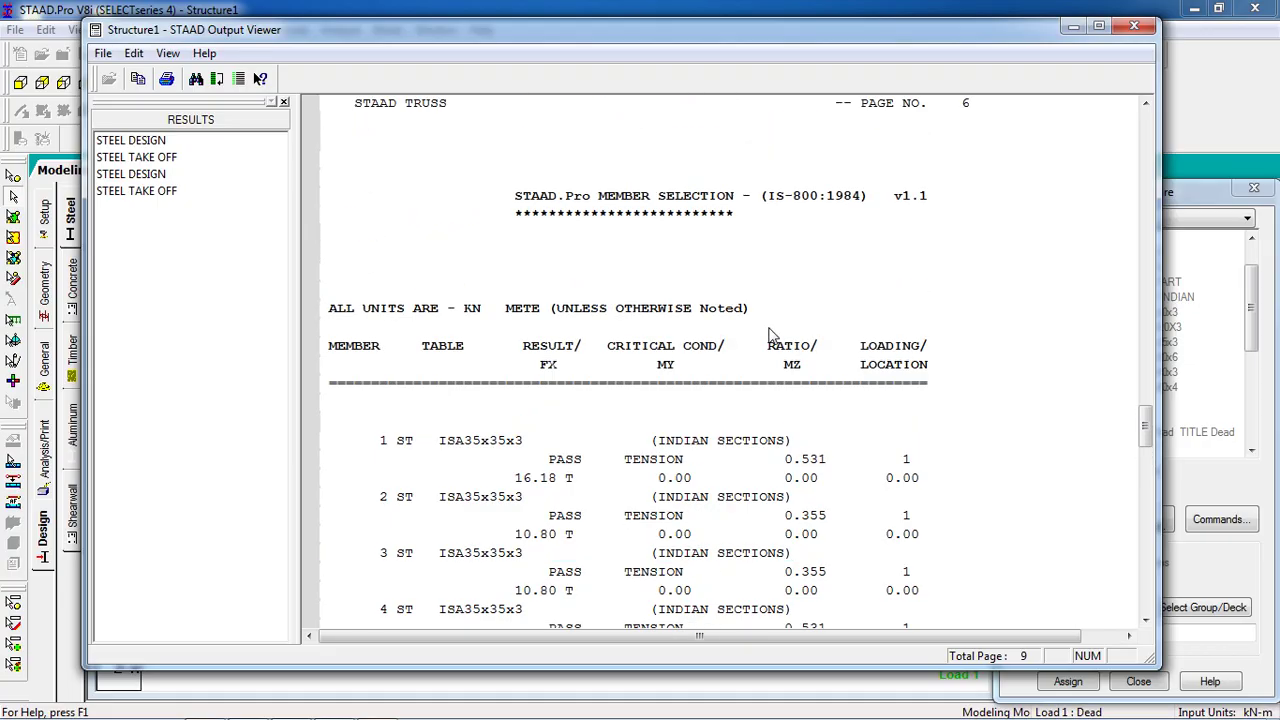
pyautogui.scroll(-6, 700, 340)
pyautogui.scroll(3, 600, 335)
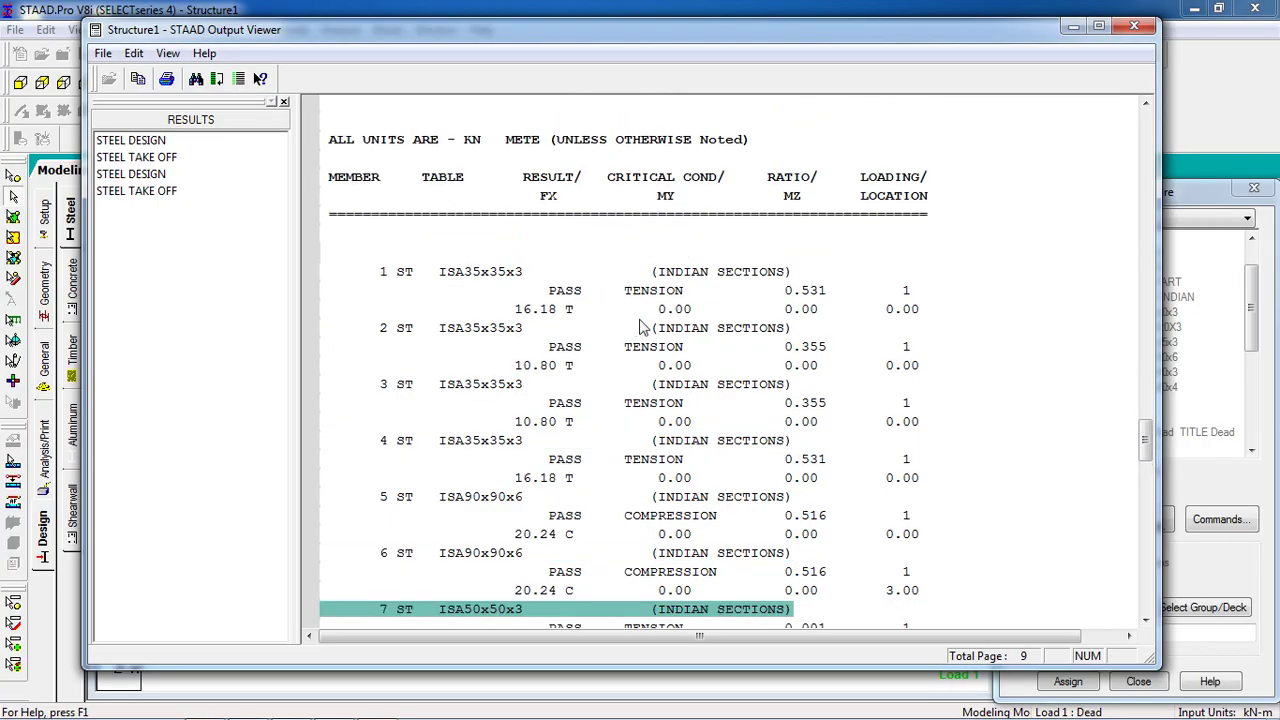
pyautogui.click(1134, 25)
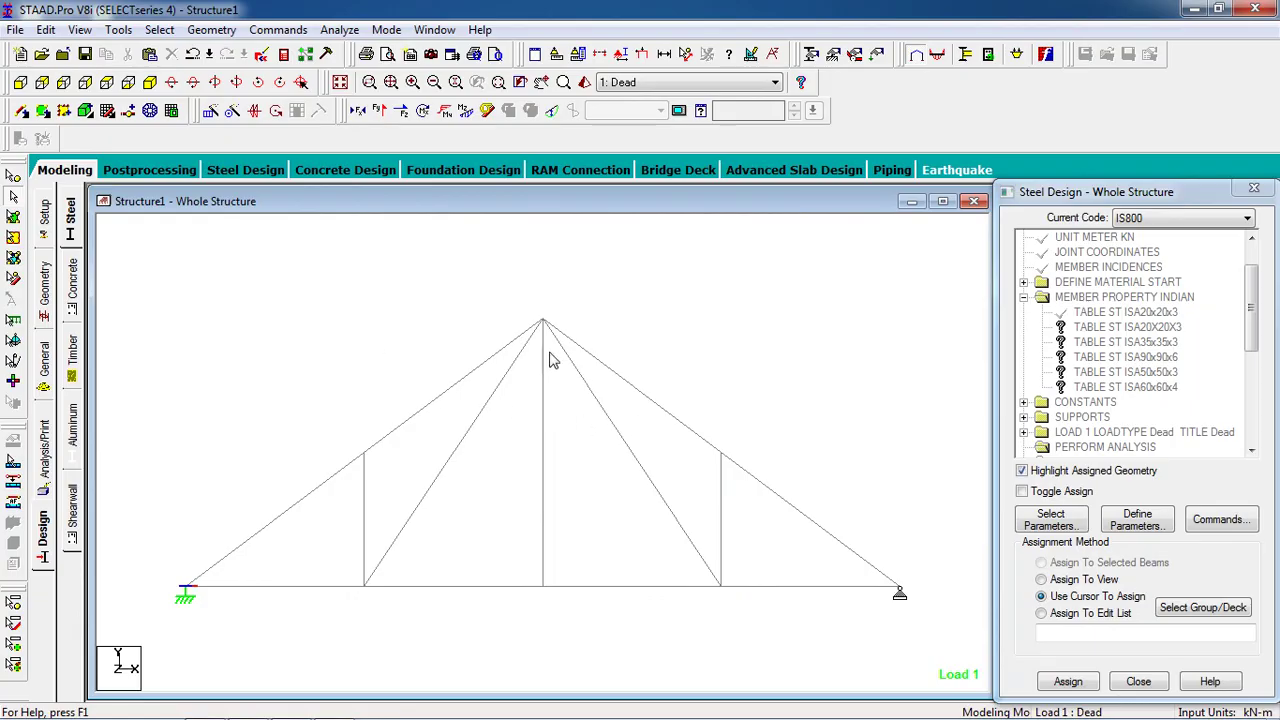
# - Check the structure for beams that failed the steel design, and review the design parameters and commands in the steel design list
pyautogui.click(163, 32)
pyautogui.moveTo(279, 619)
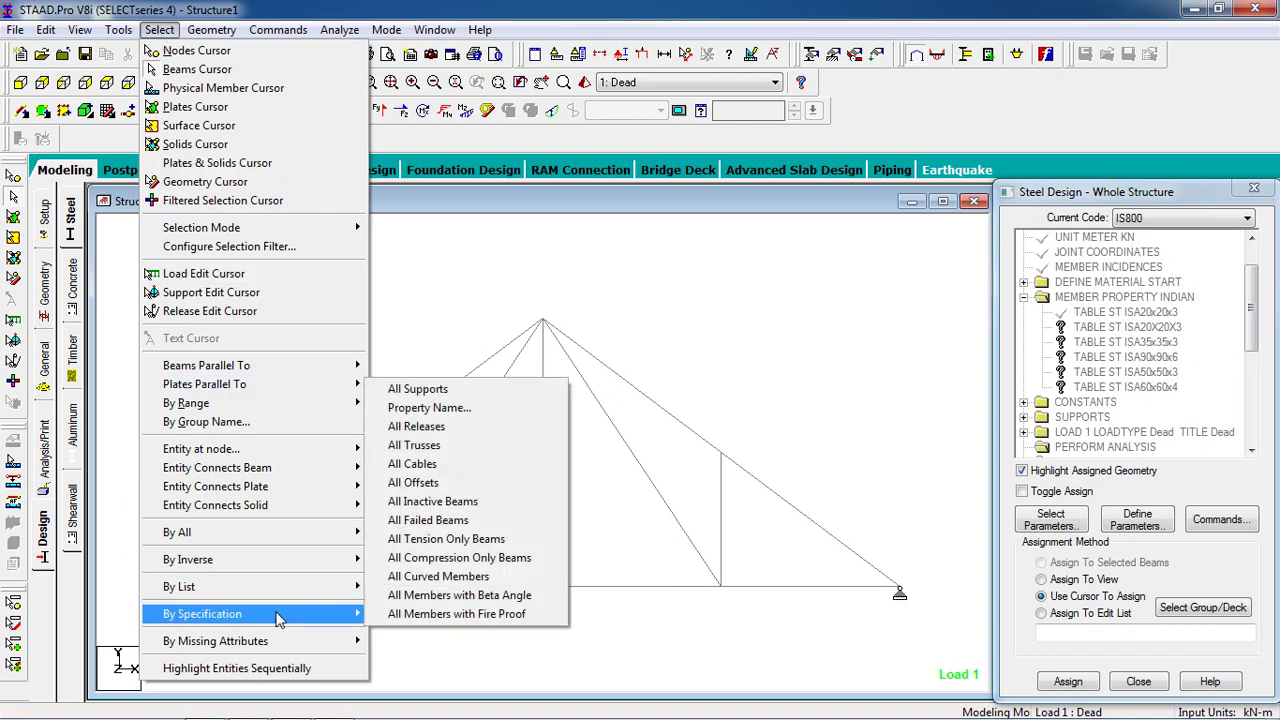
pyautogui.click(445, 520)
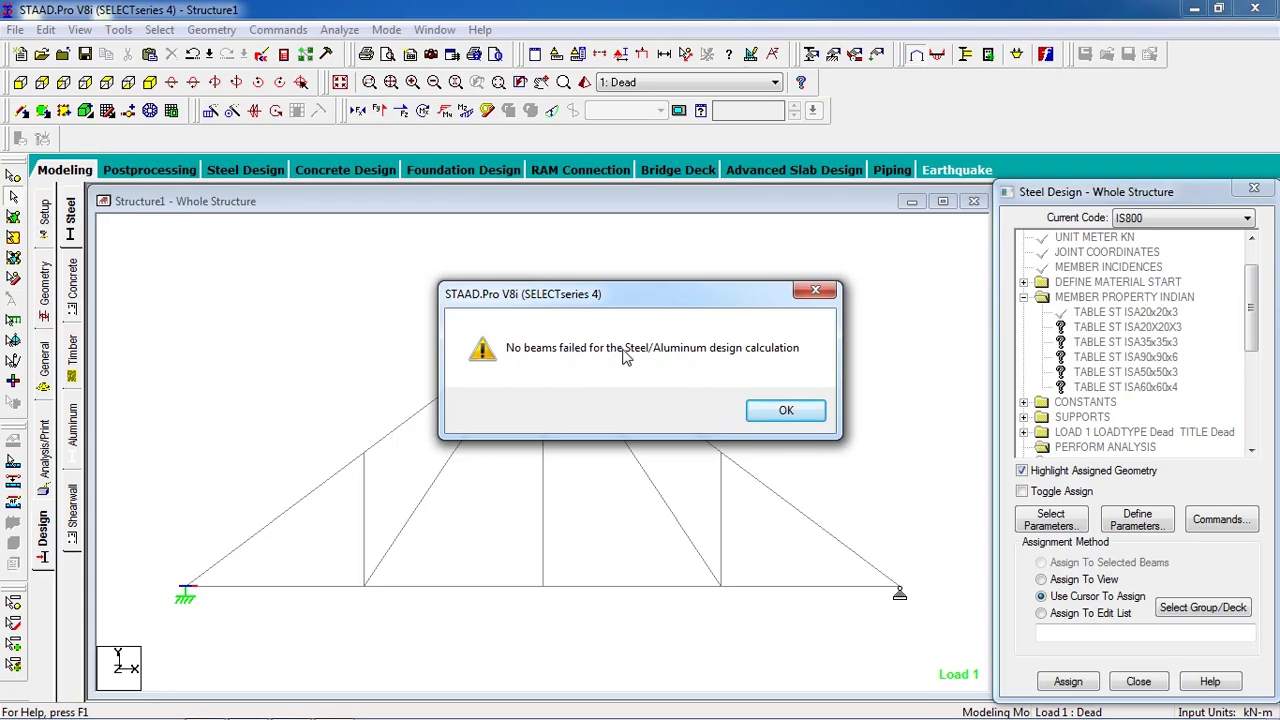
pyautogui.click(786, 410)
pyautogui.moveTo(1255, 340); pyautogui.dragTo(1268, 425)
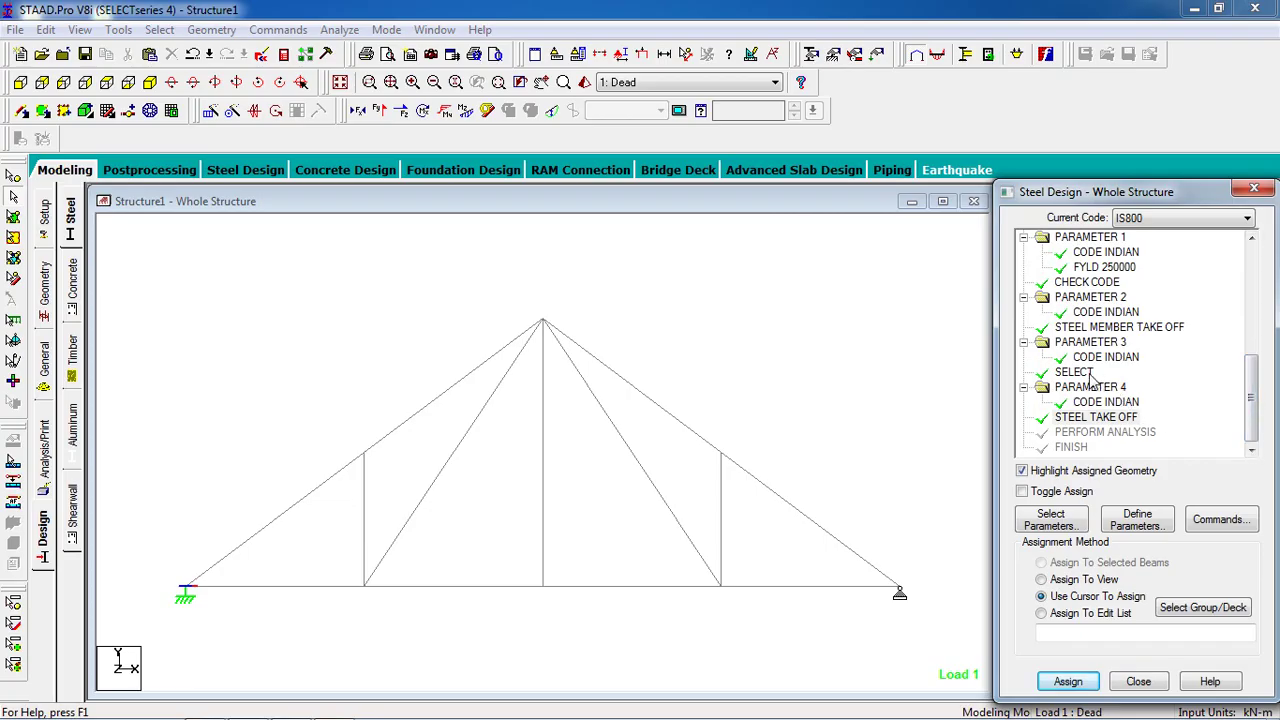
pyautogui.click(829, 310)
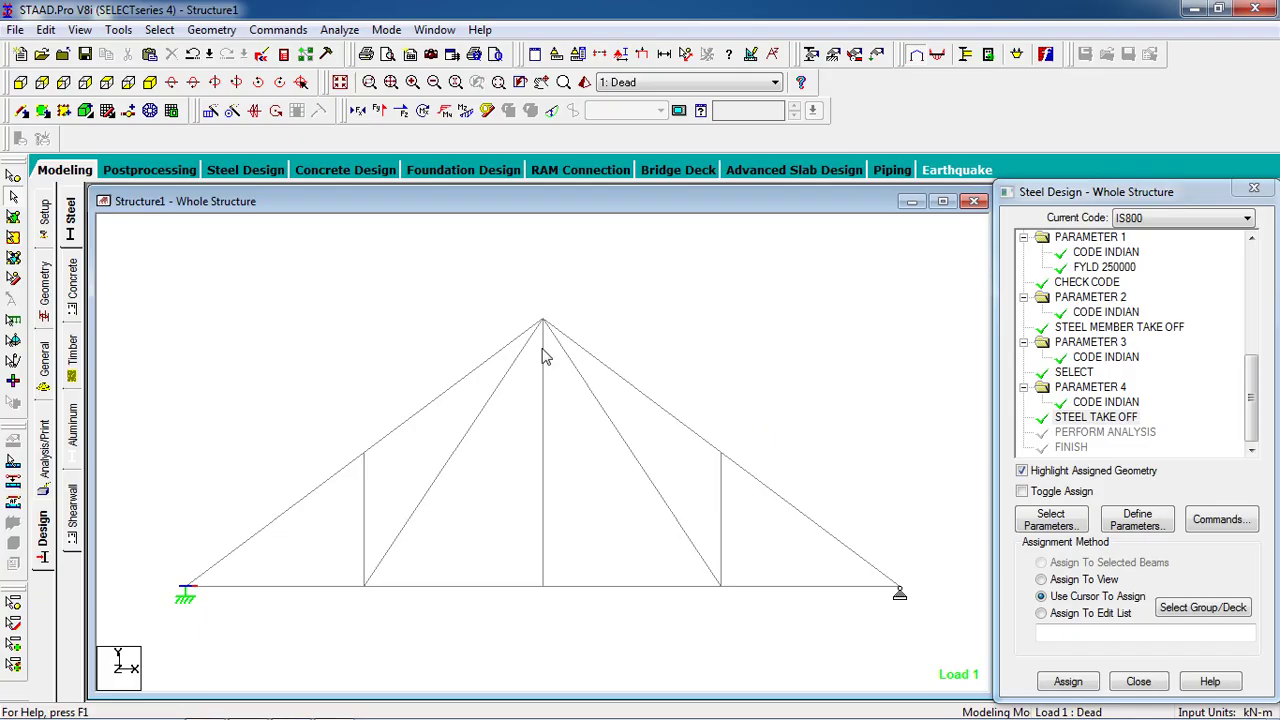
# - Open the postprocessing results for load case 1 Dead and display the axial force diagram on the truss
pyautogui.click(165, 172)
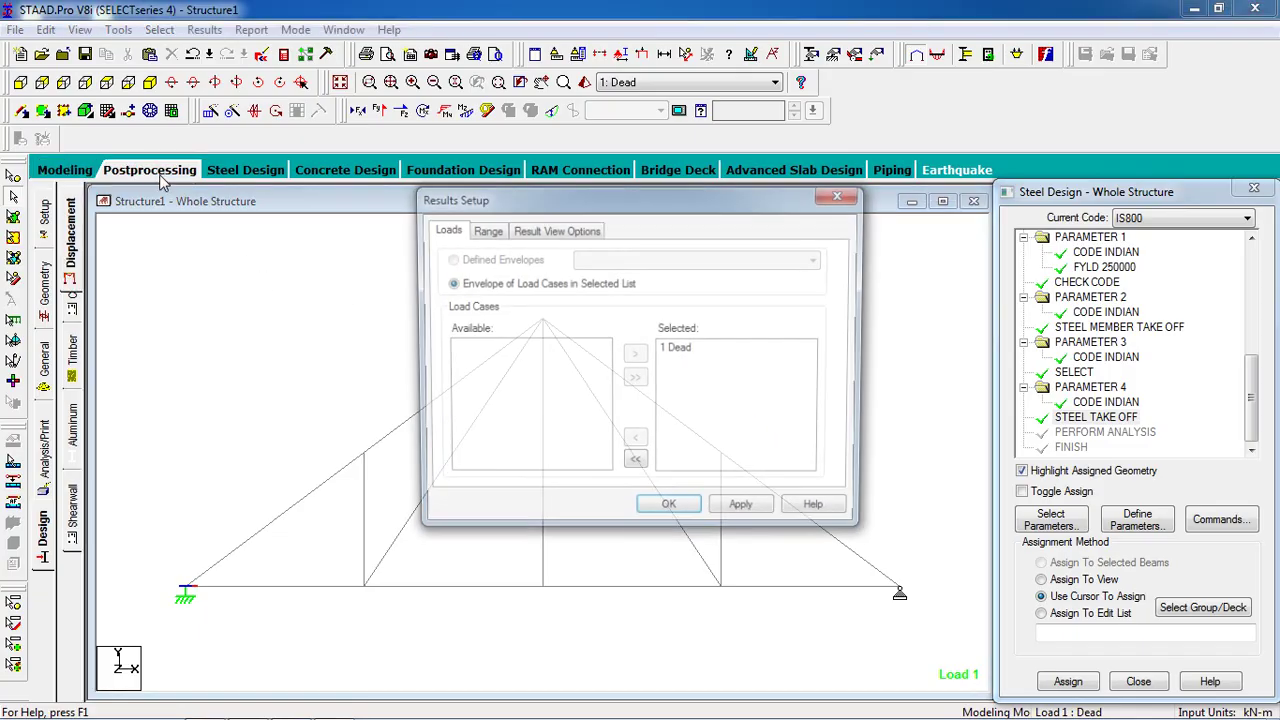
pyautogui.click(670, 513)
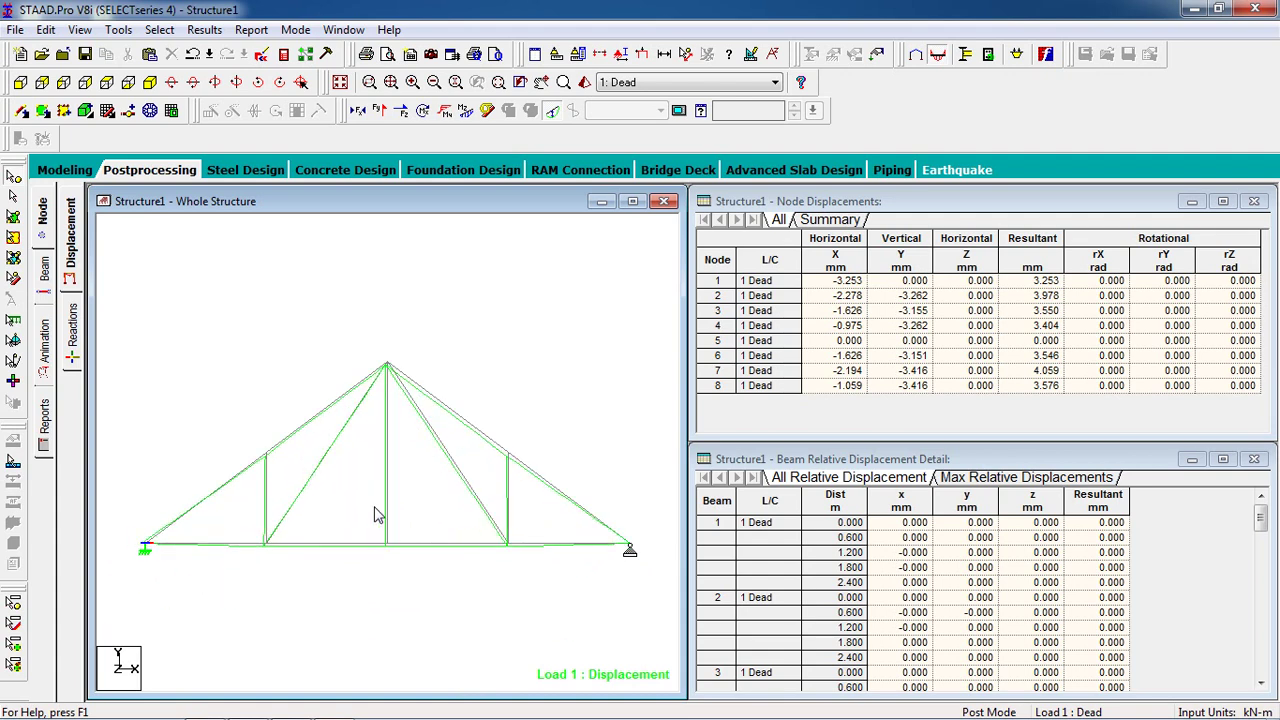
pyautogui.click(358, 111)
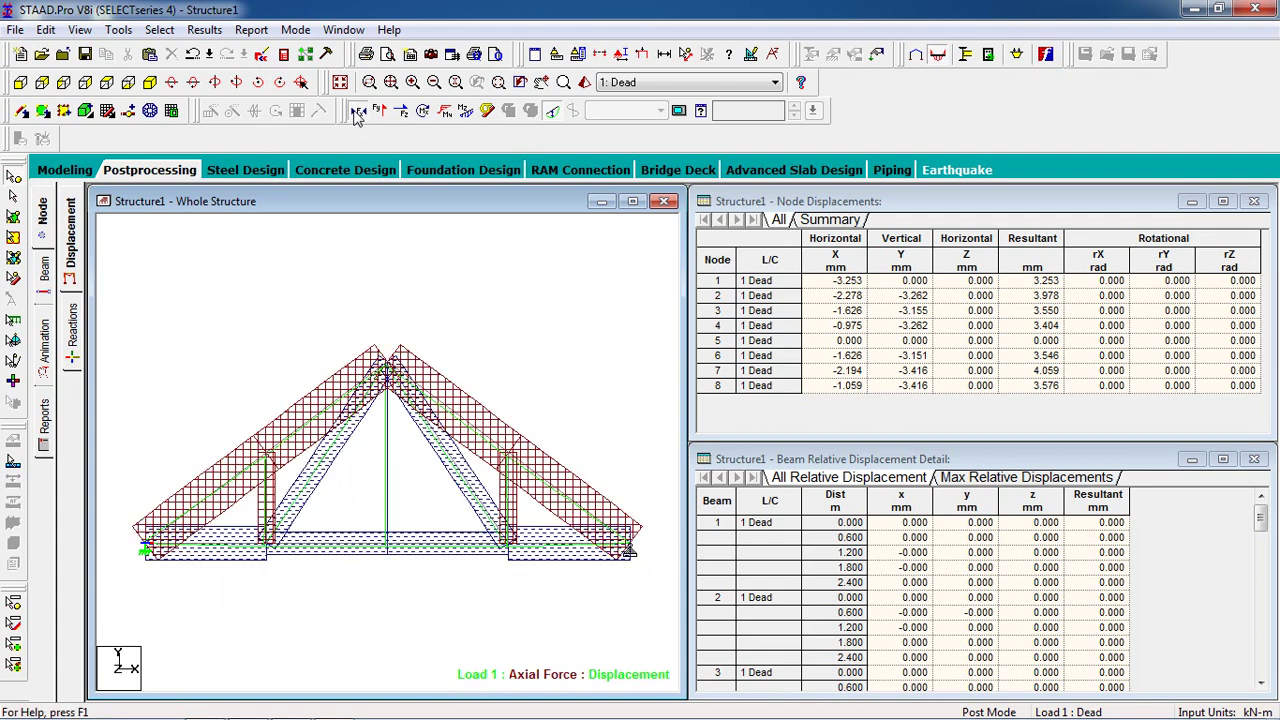
pyautogui.click(423, 111)
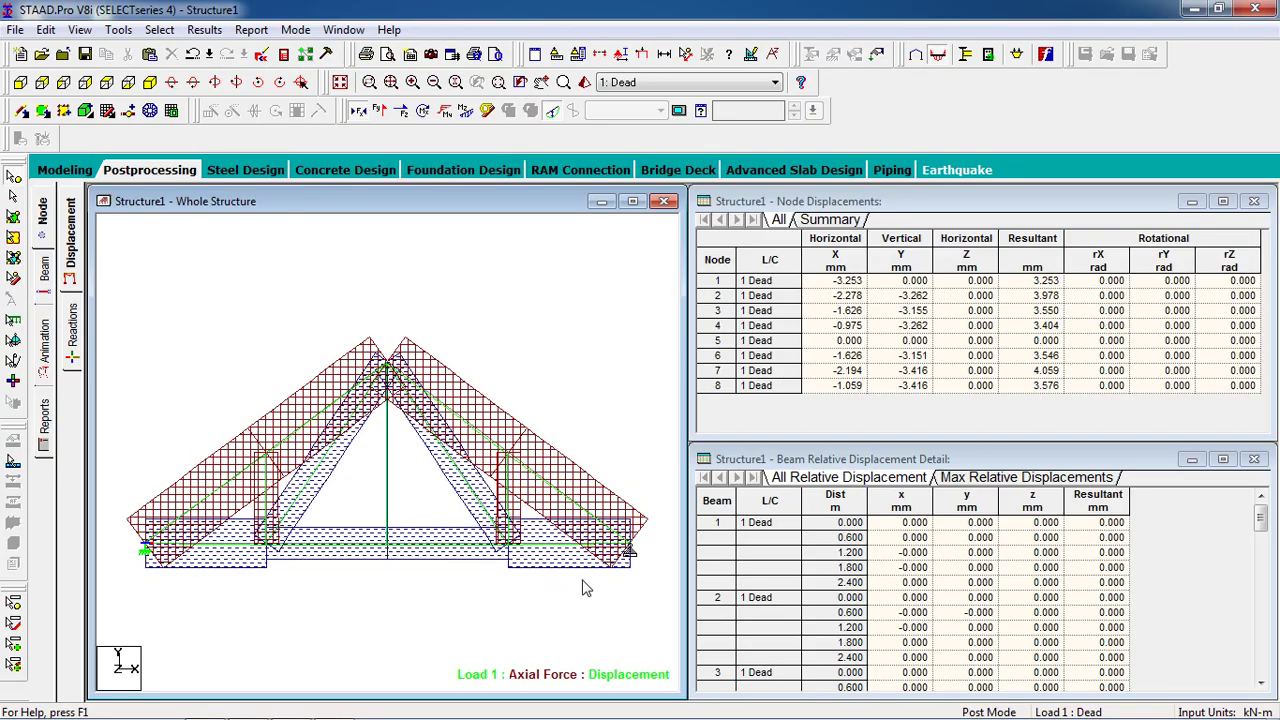
# - View the Shear Y and Shear Z diagrams of the truss one after the other, and hide them together with the displacement
pyautogui.click(379, 110)
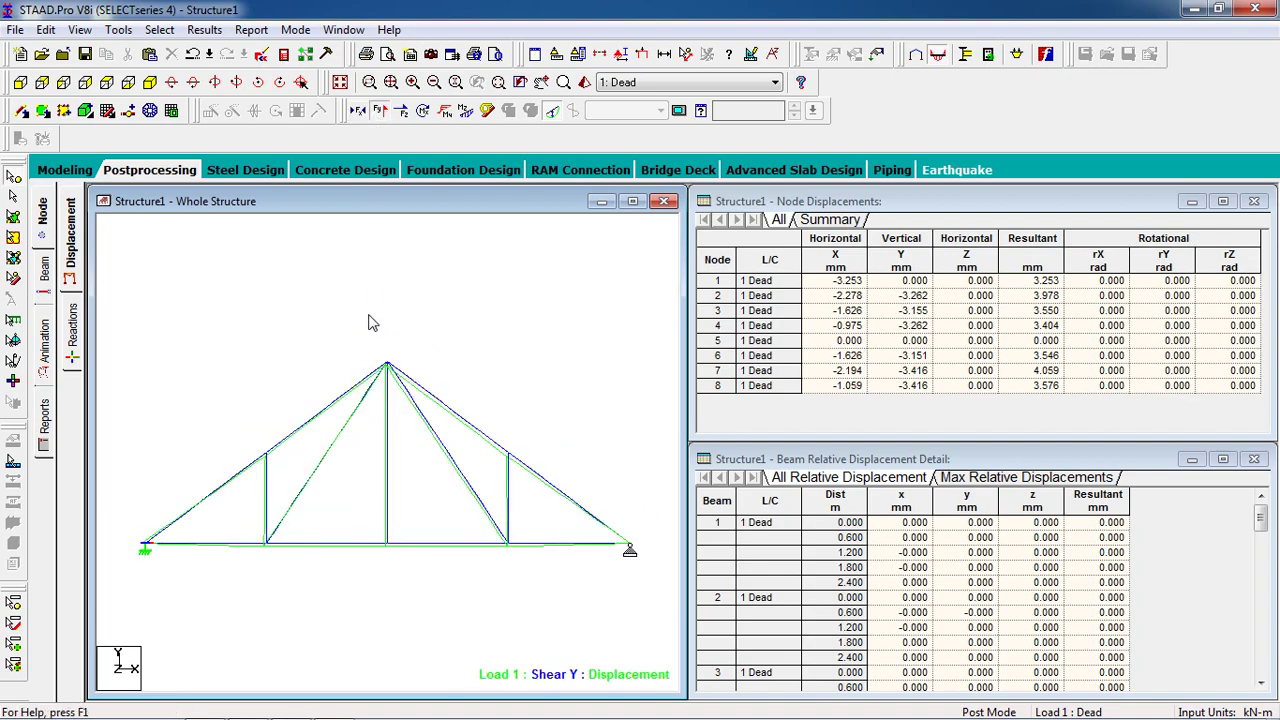
pyautogui.click(401, 110)
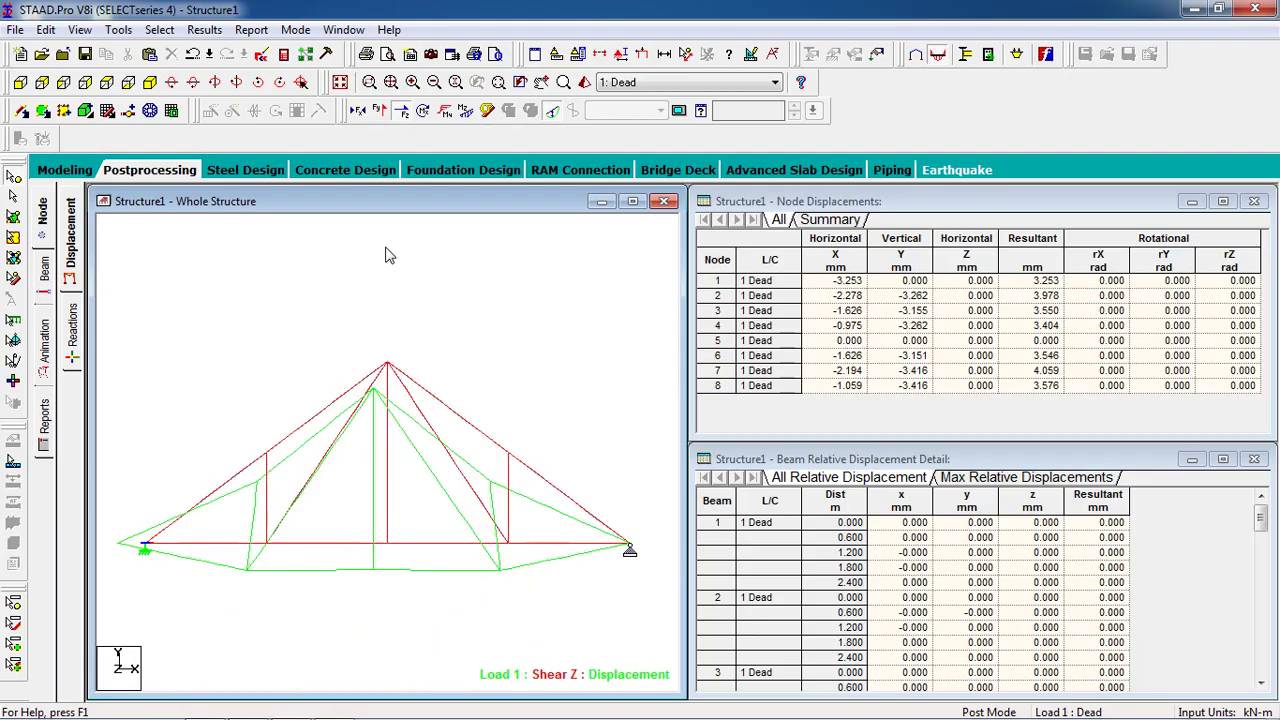
pyautogui.click(403, 111)
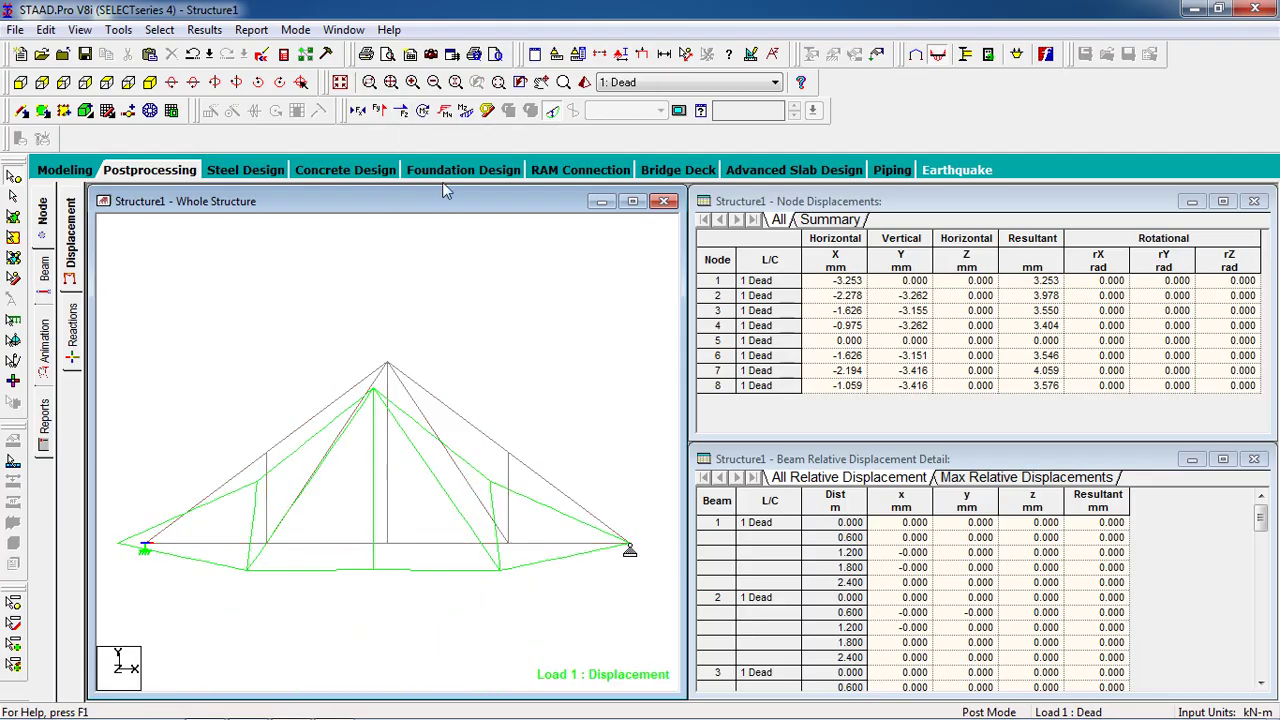
pyautogui.click(551, 112)
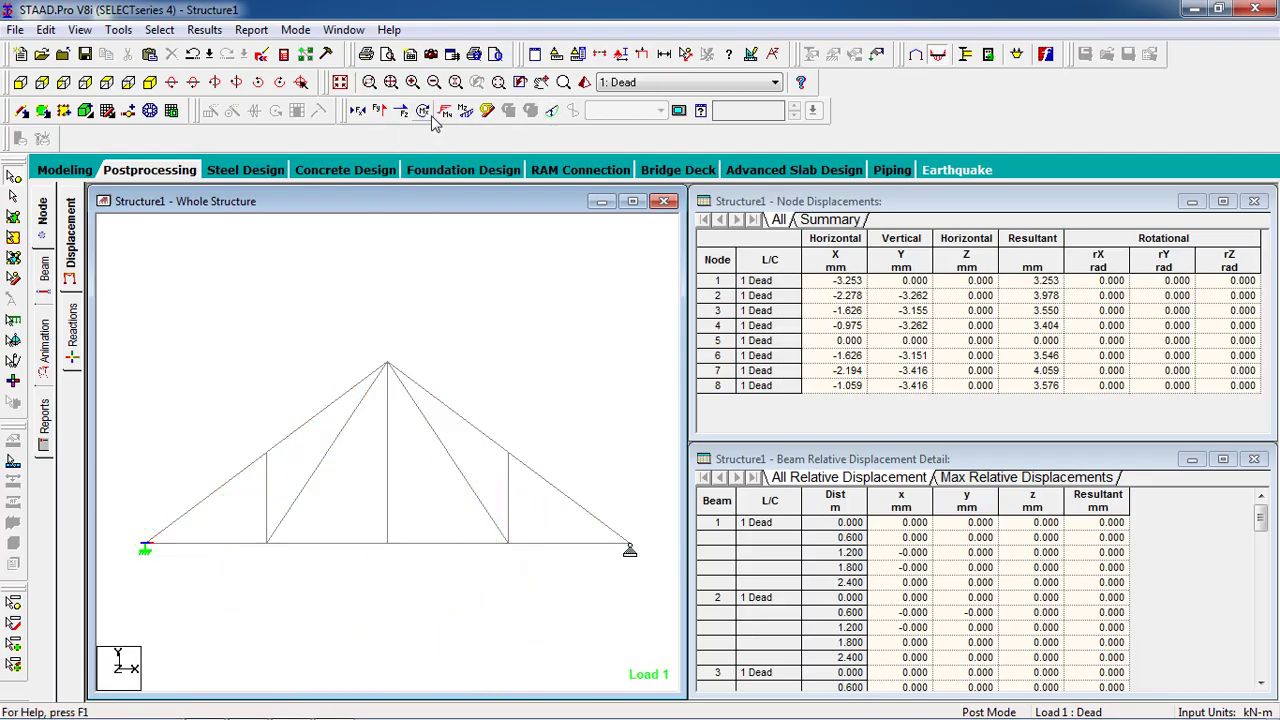
# - Display the torsion diagram on the truss members, inspect it up close, and hide it again
pyautogui.click(422, 111)
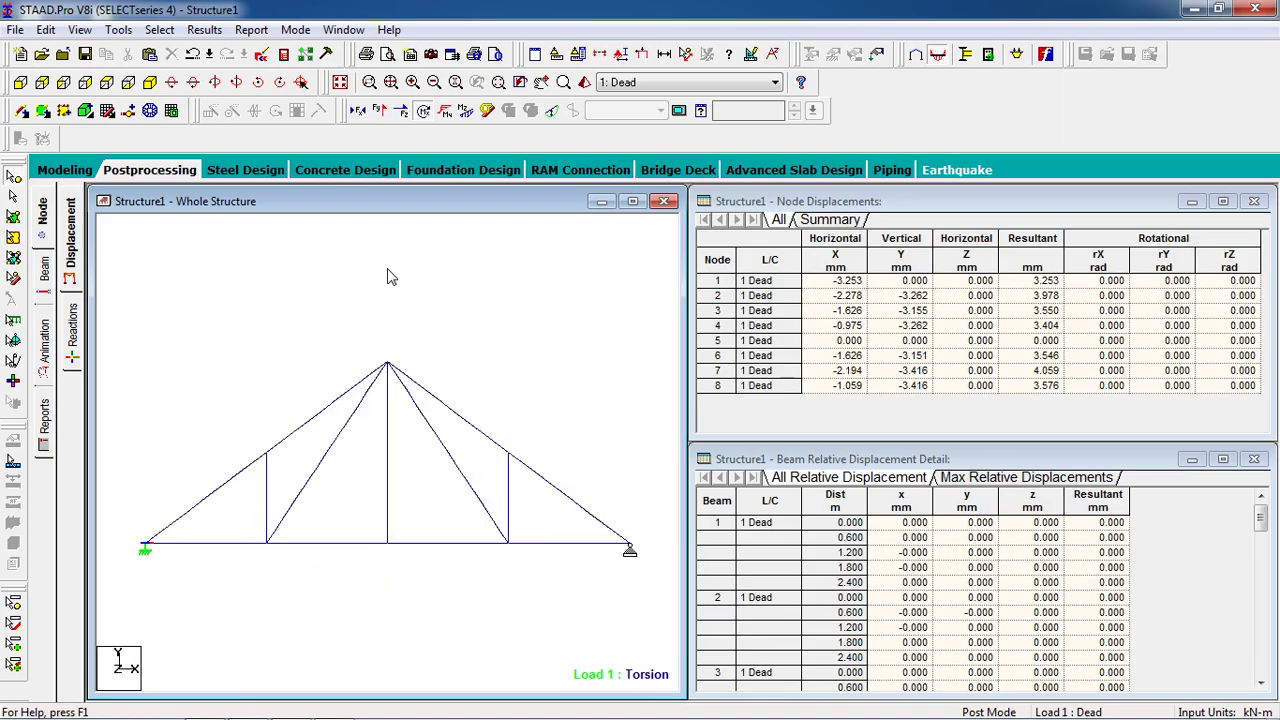
pyautogui.scroll(5, 350, 370)
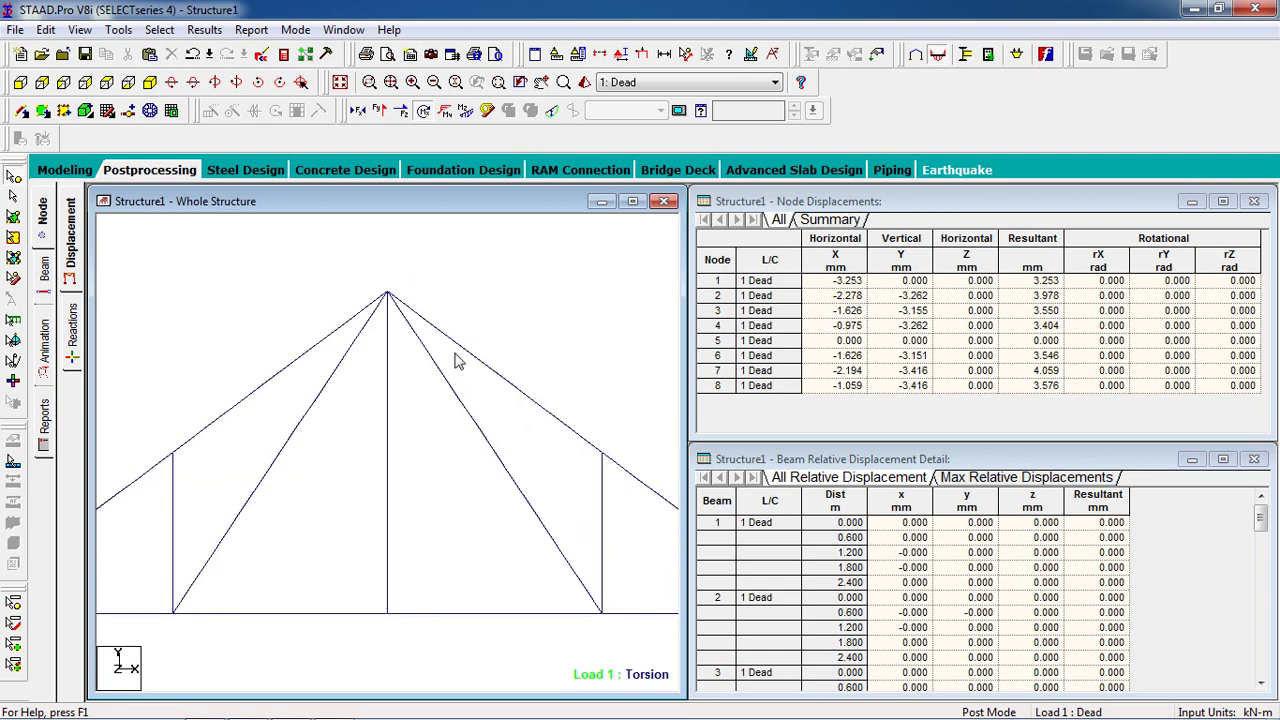
pyautogui.scroll(-3, 397, 357)
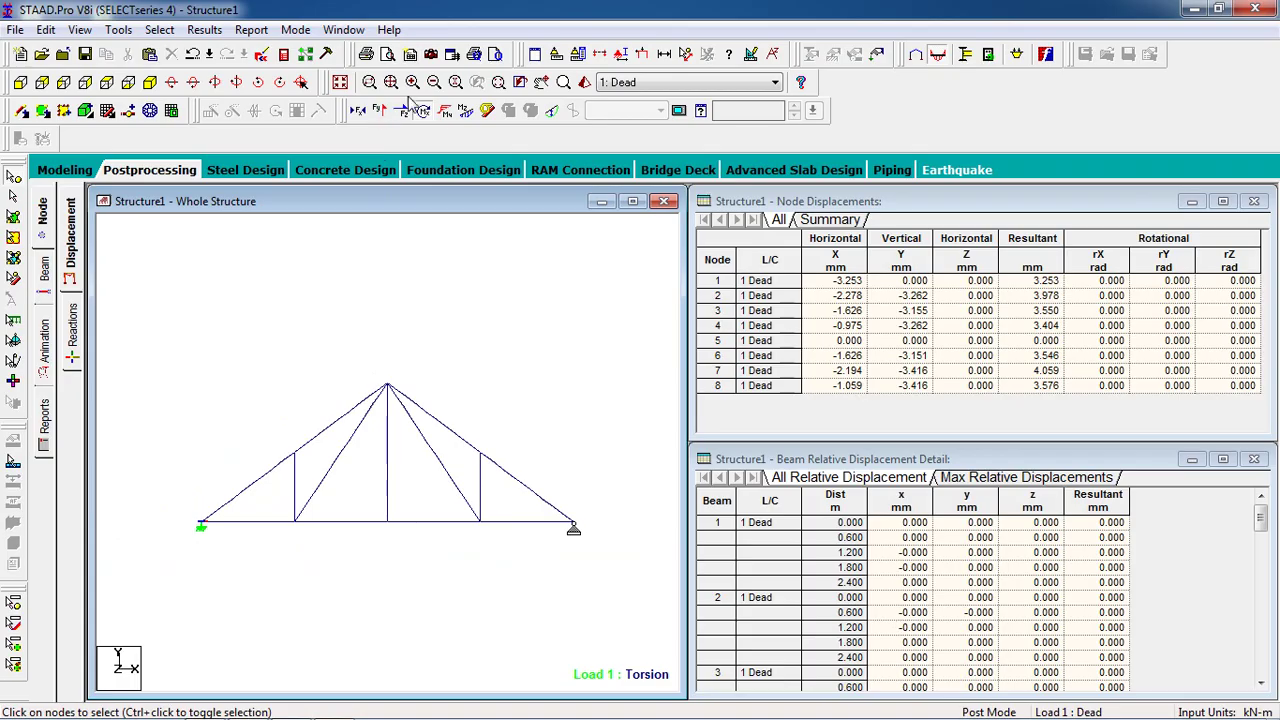
pyautogui.click(445, 111)
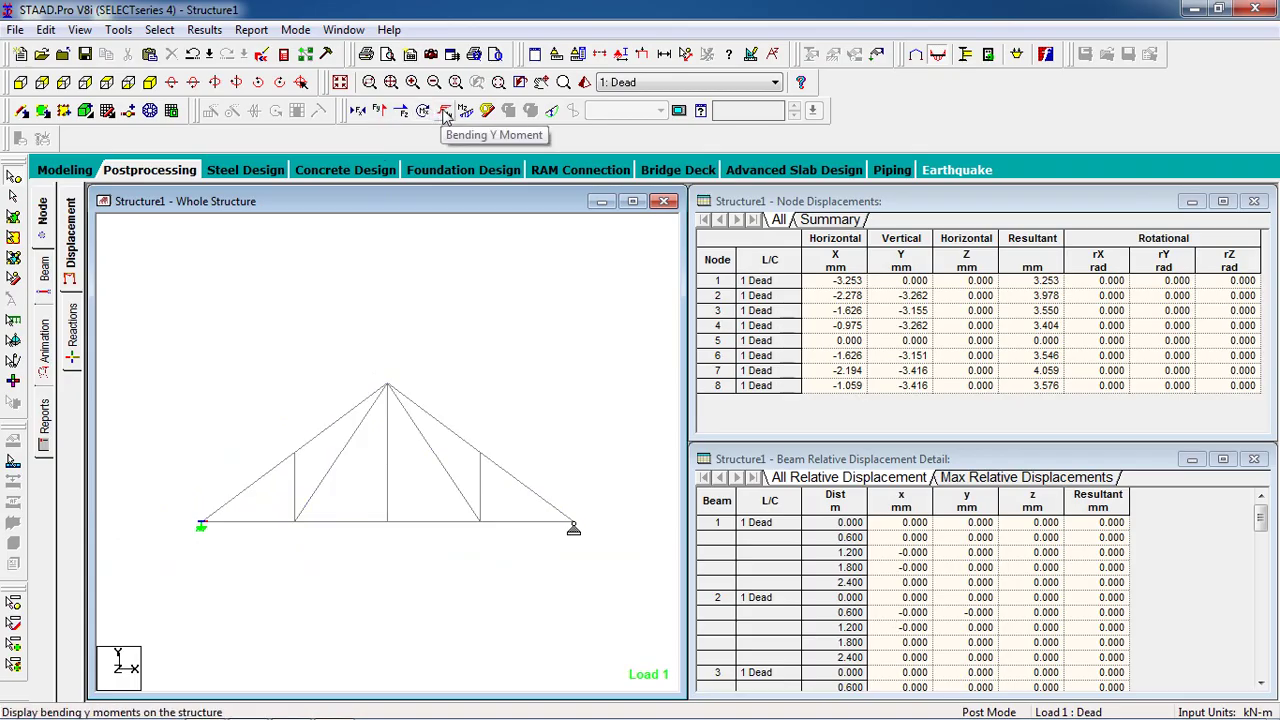
# - View the Bending Y moment diagram and the beam stress diagram of the truss one after the other, hiding each again
pyautogui.click(445, 112)
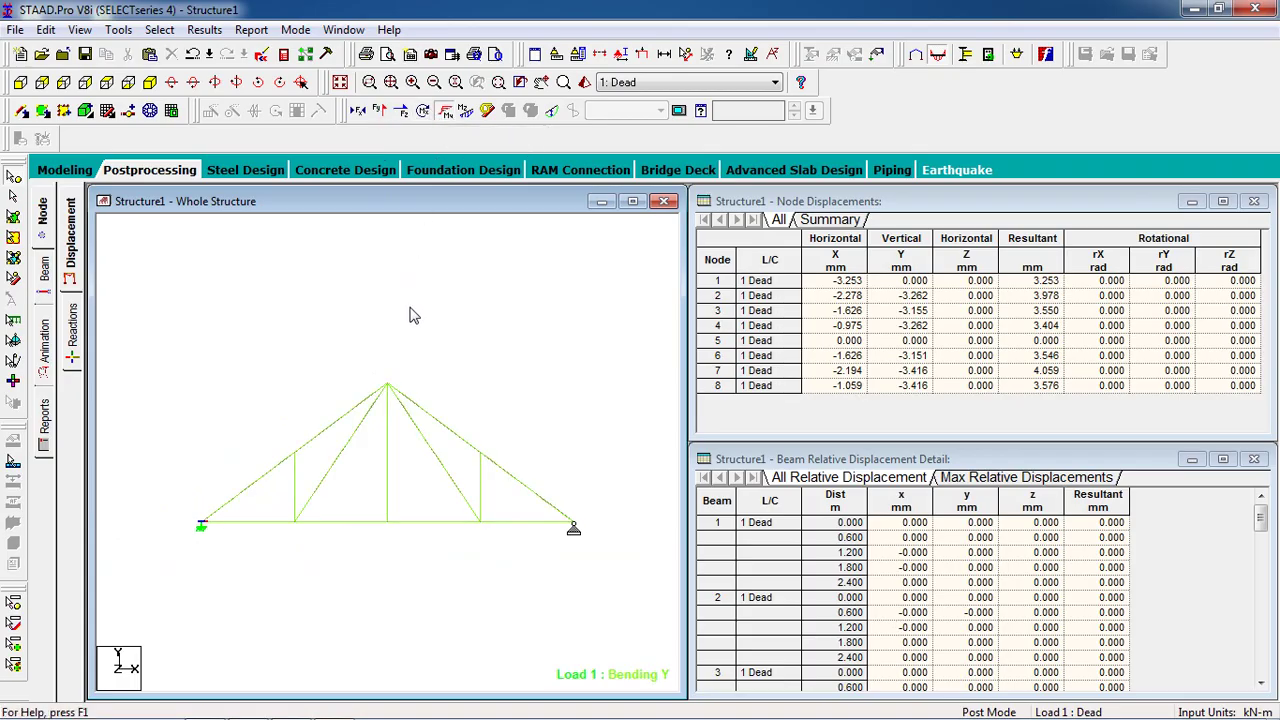
pyautogui.click(445, 111)
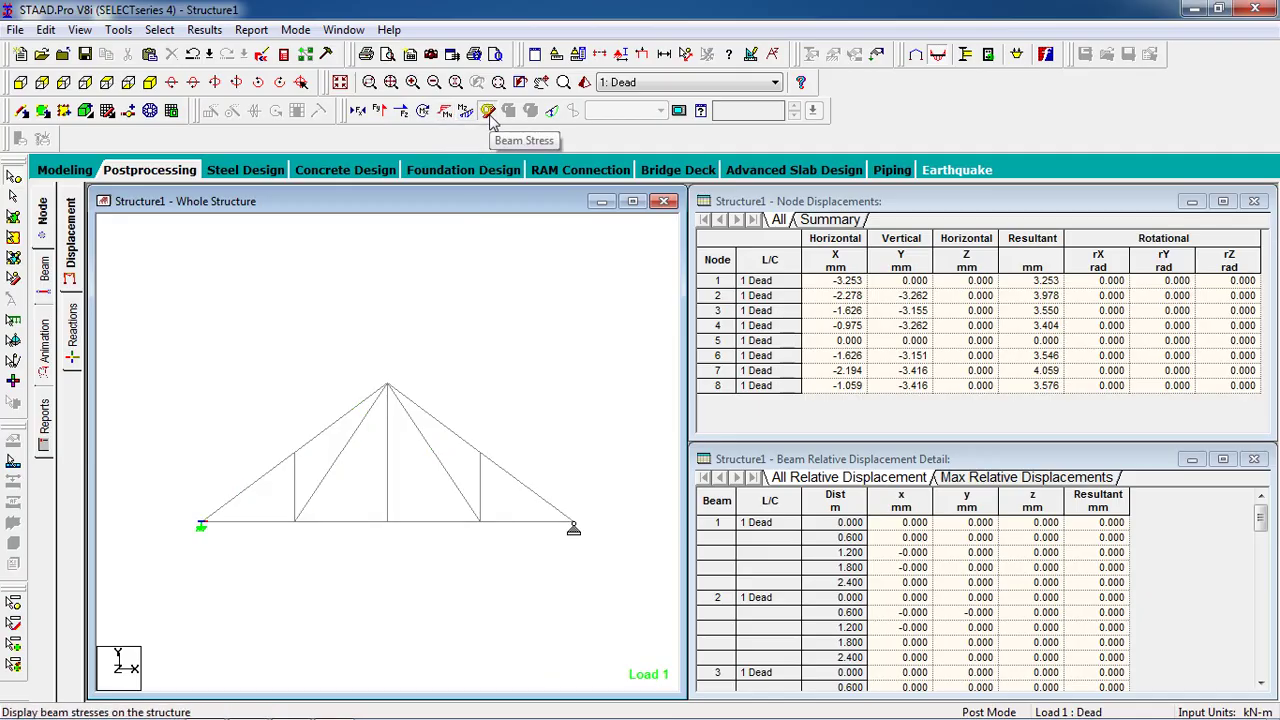
pyautogui.click(487, 110)
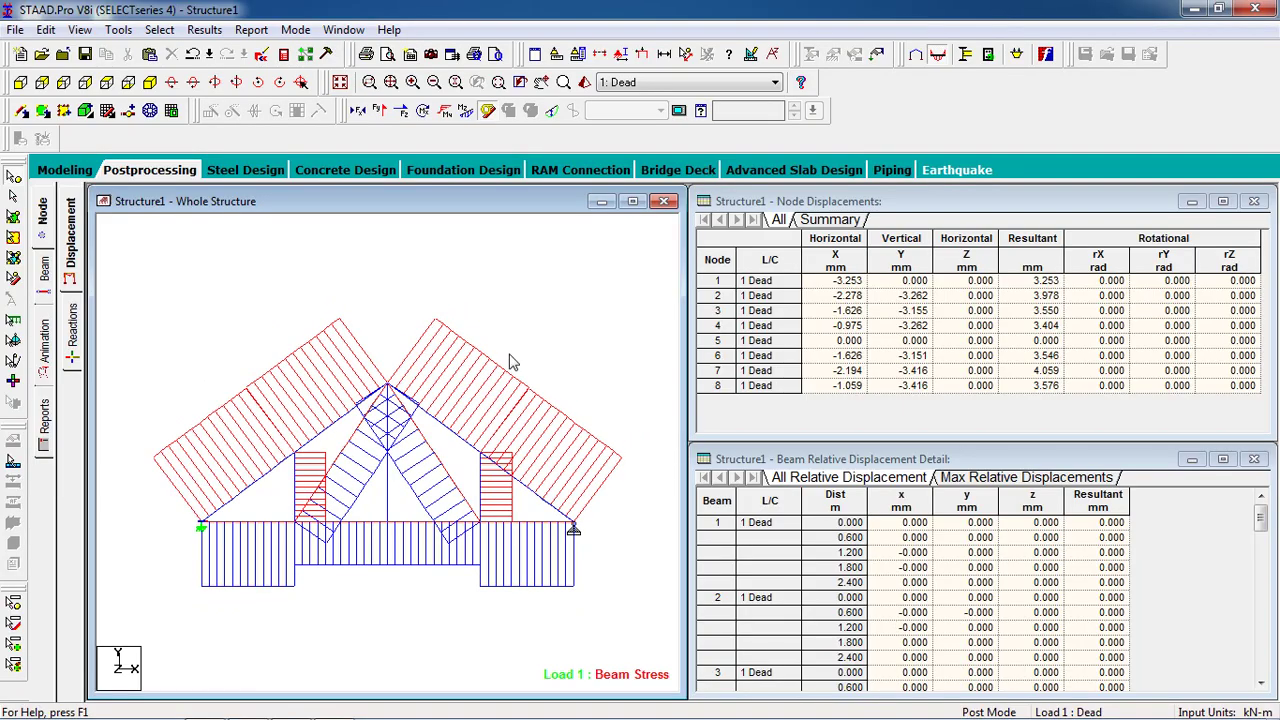
pyautogui.click(489, 118)
# - Show the support reactions and move both reaction labels closer beneath the truss so they are fully readable
pyautogui.click(72, 328)
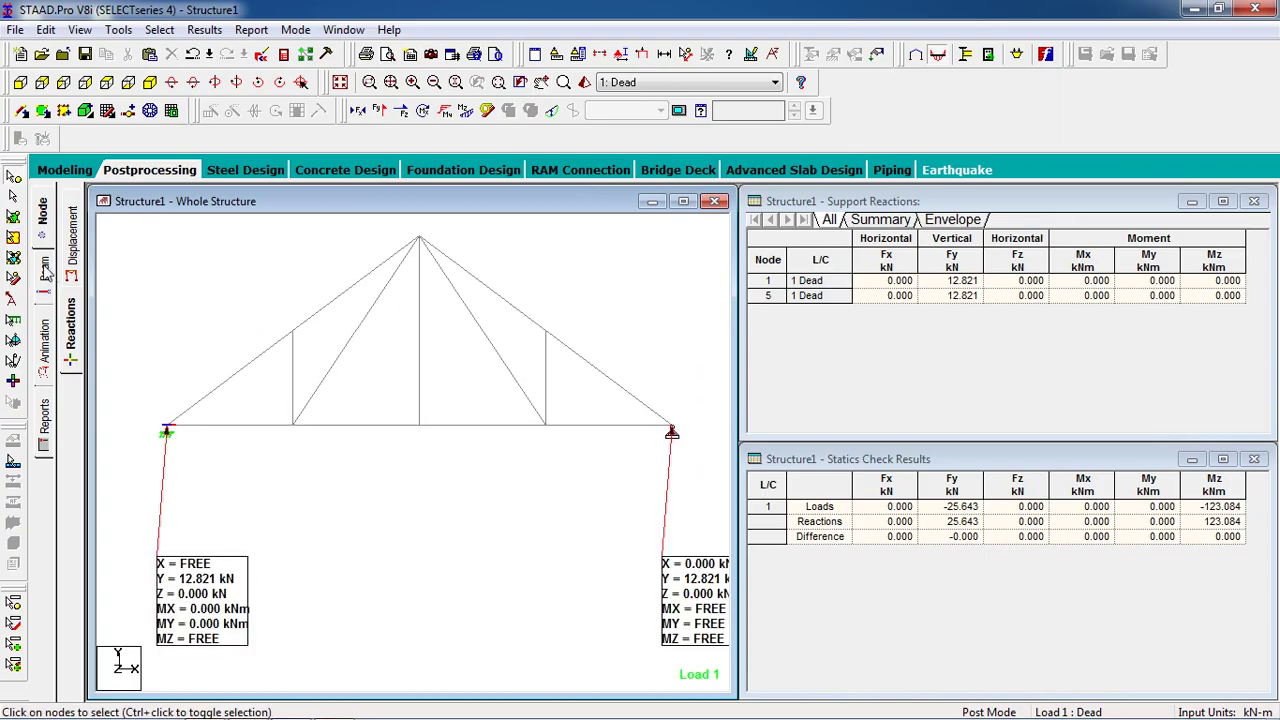
pyautogui.click(12, 298)
pyautogui.moveTo(206, 592); pyautogui.dragTo(168, 500)
pyautogui.moveTo(673, 623); pyautogui.dragTo(518, 558)
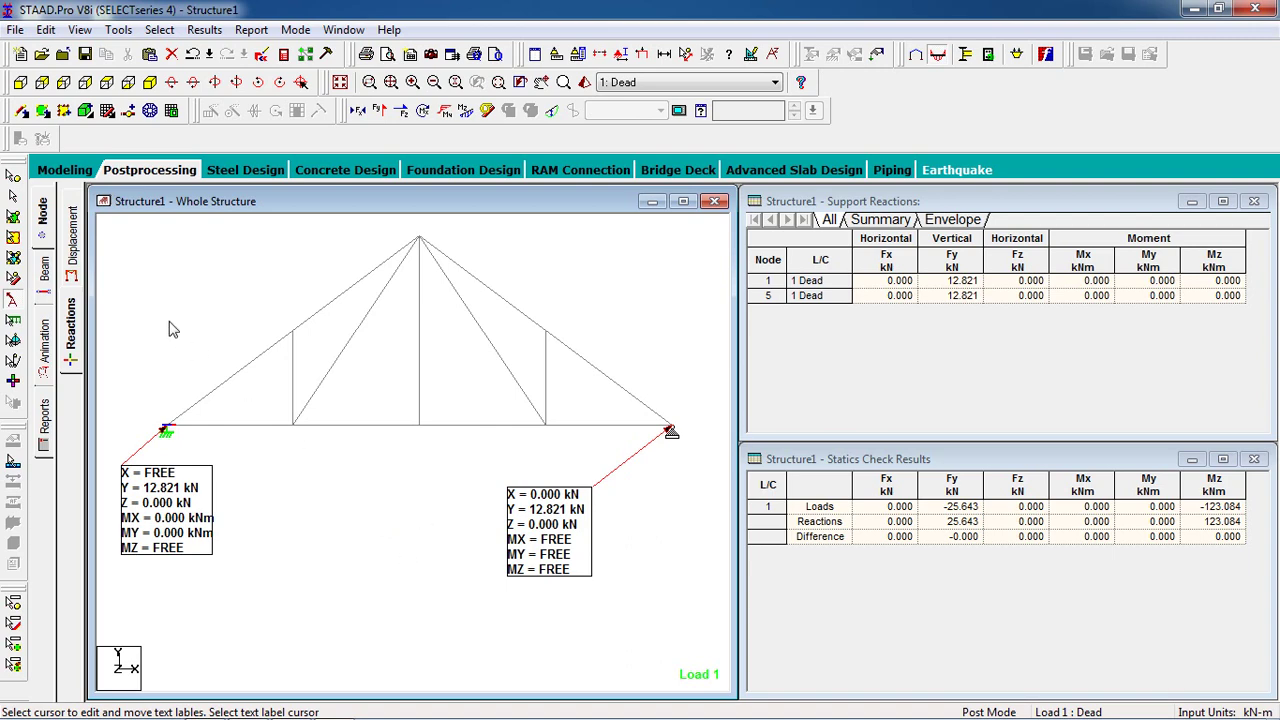
# - View the beam force results with the Bending Z diagram, and animate the displacement of the truss
pyautogui.click(45, 280)
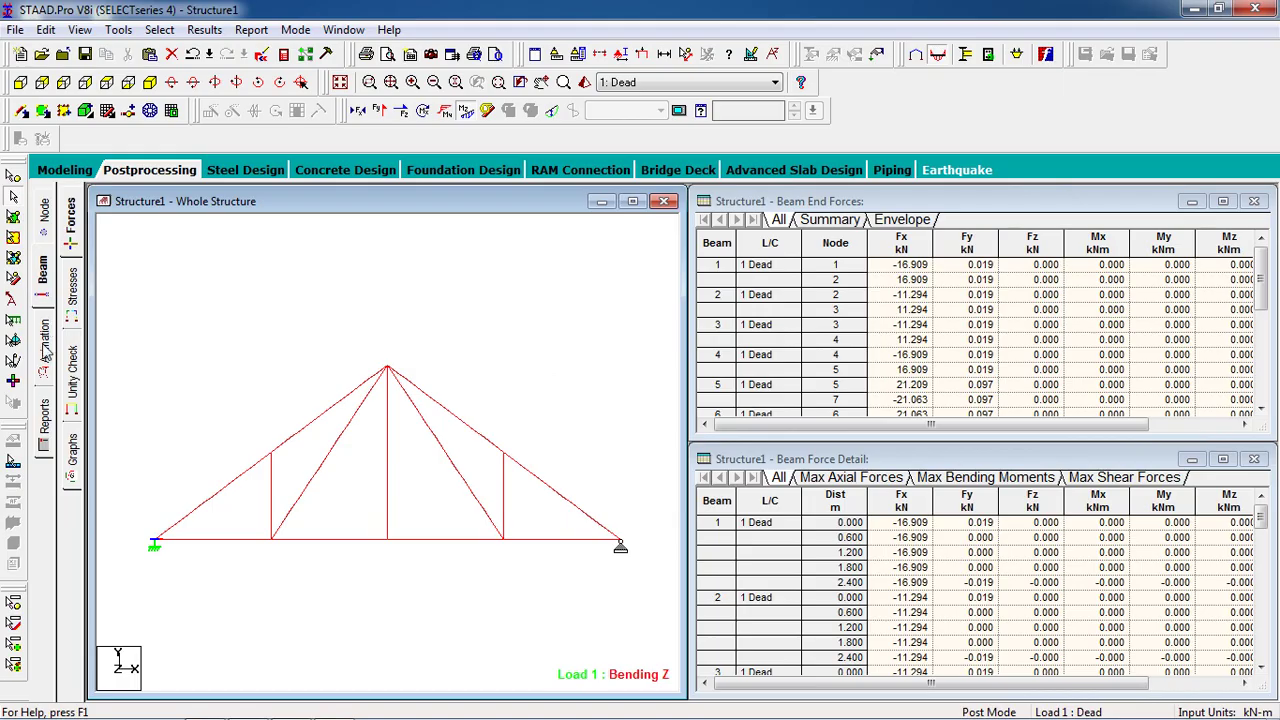
pyautogui.click(46, 348)
pyautogui.click(488, 196)
pyautogui.click(740, 639)
pyautogui.click(587, 639)
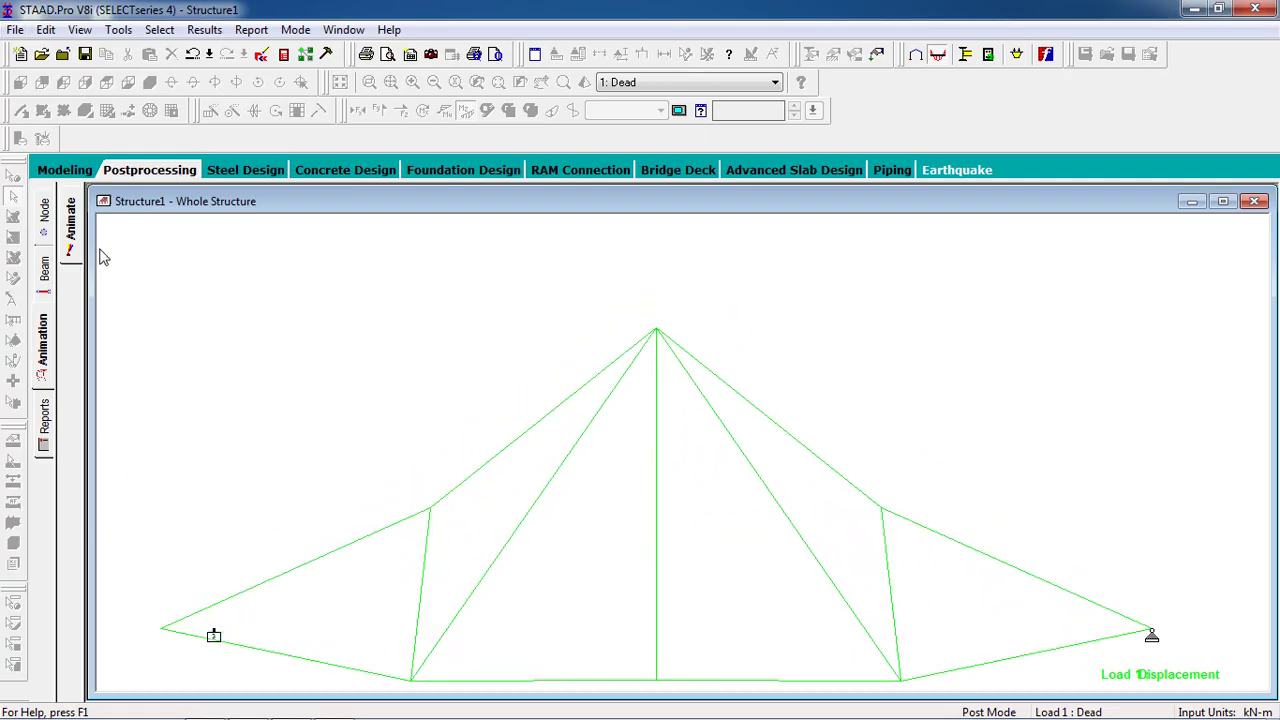
# - Set up a report that contains all available output items in addition to the job info, and generate it
pyautogui.click(45, 418)
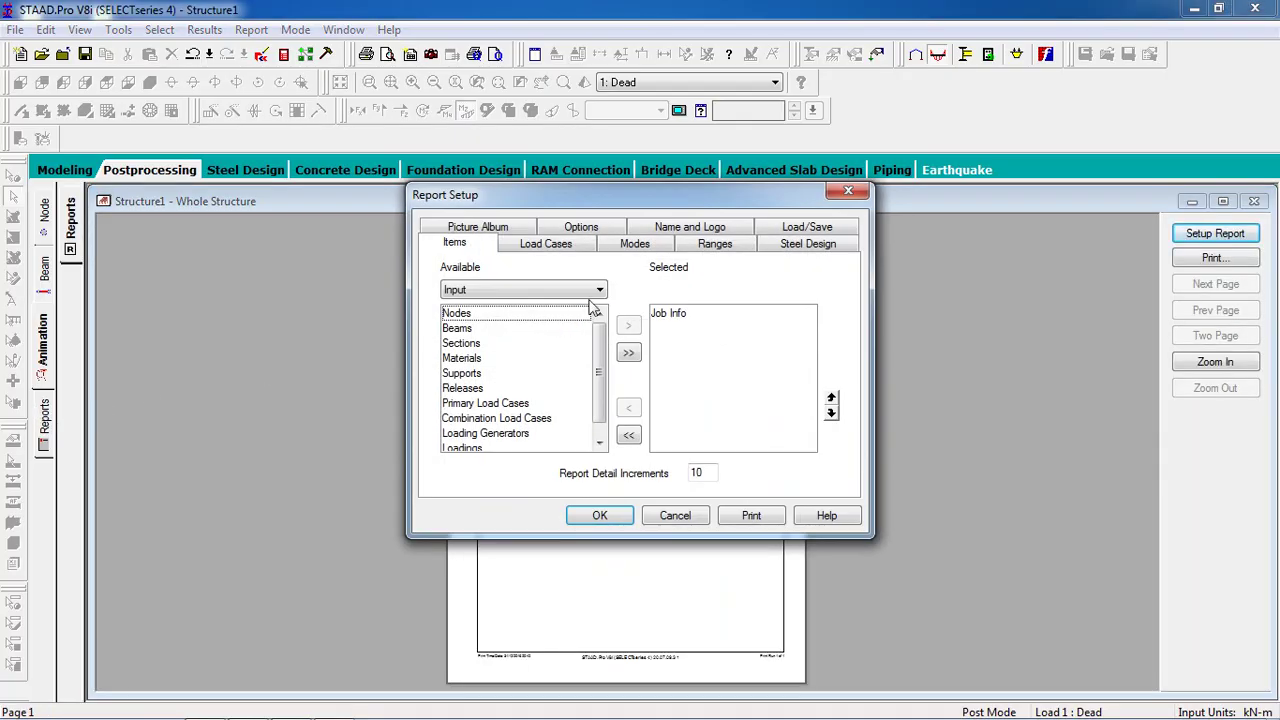
pyautogui.click(590, 291)
pyautogui.click(565, 329)
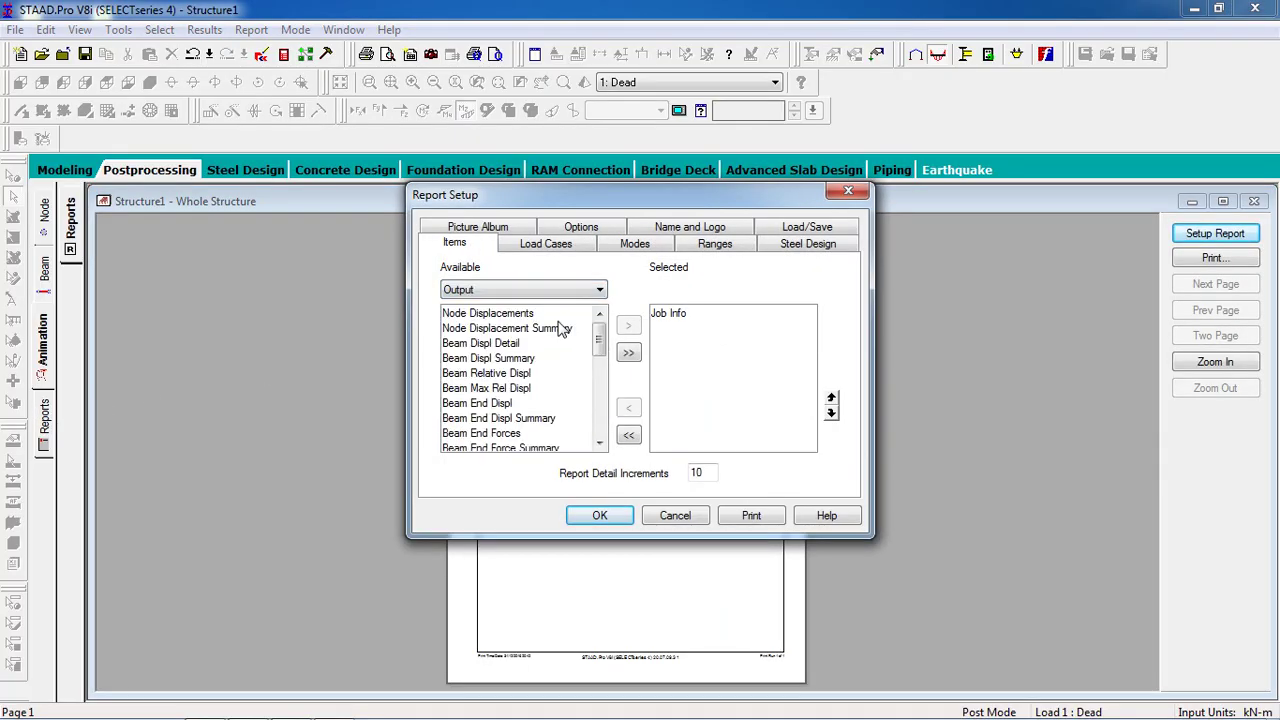
pyautogui.click(628, 352)
pyautogui.click(598, 510)
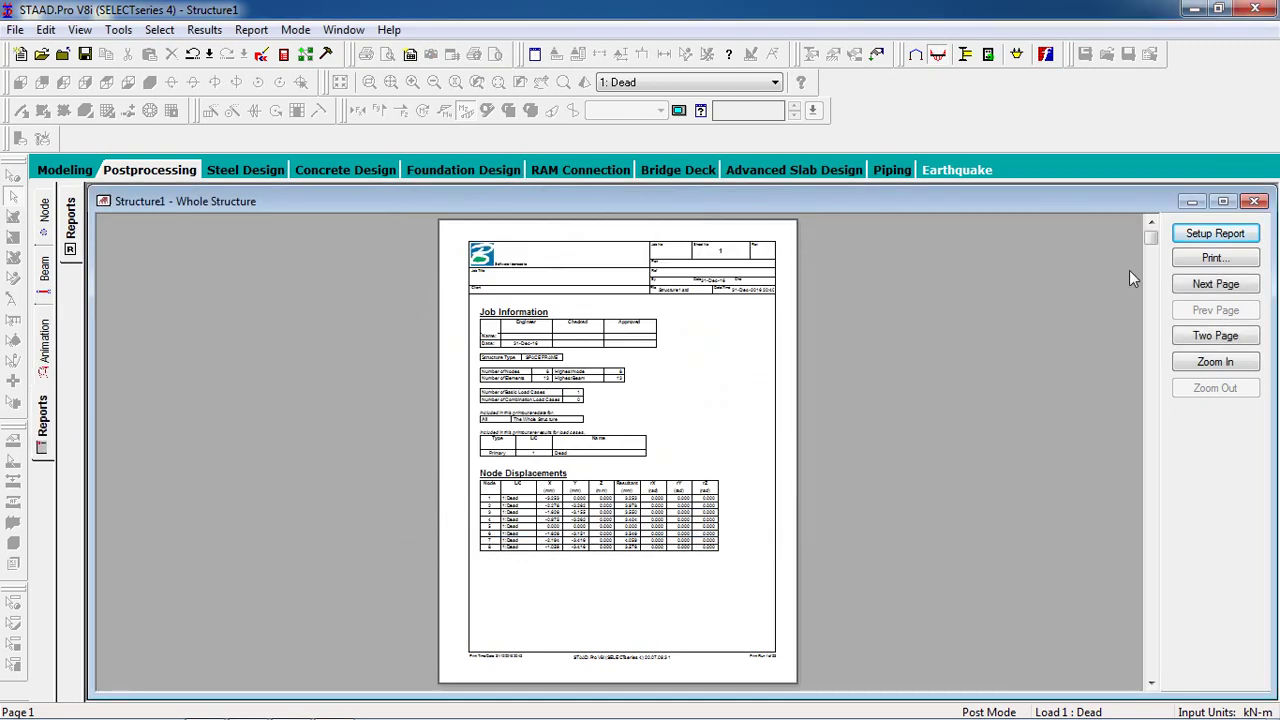
# - Browse the generated report through to its last page, go back to the first page, and return to the modeling mode
pyautogui.moveTo(1150, 248); pyautogui.dragTo(1145, 435)
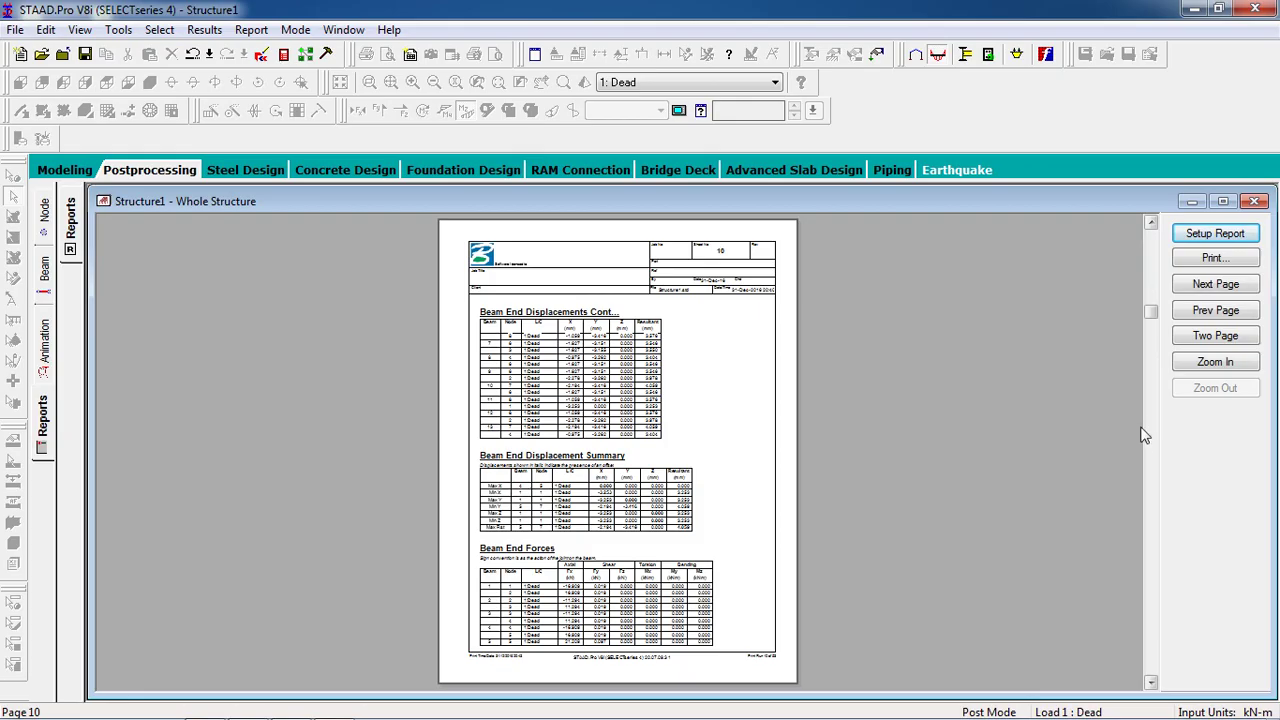
pyautogui.moveTo(1148, 340); pyautogui.dragTo(1154, 678)
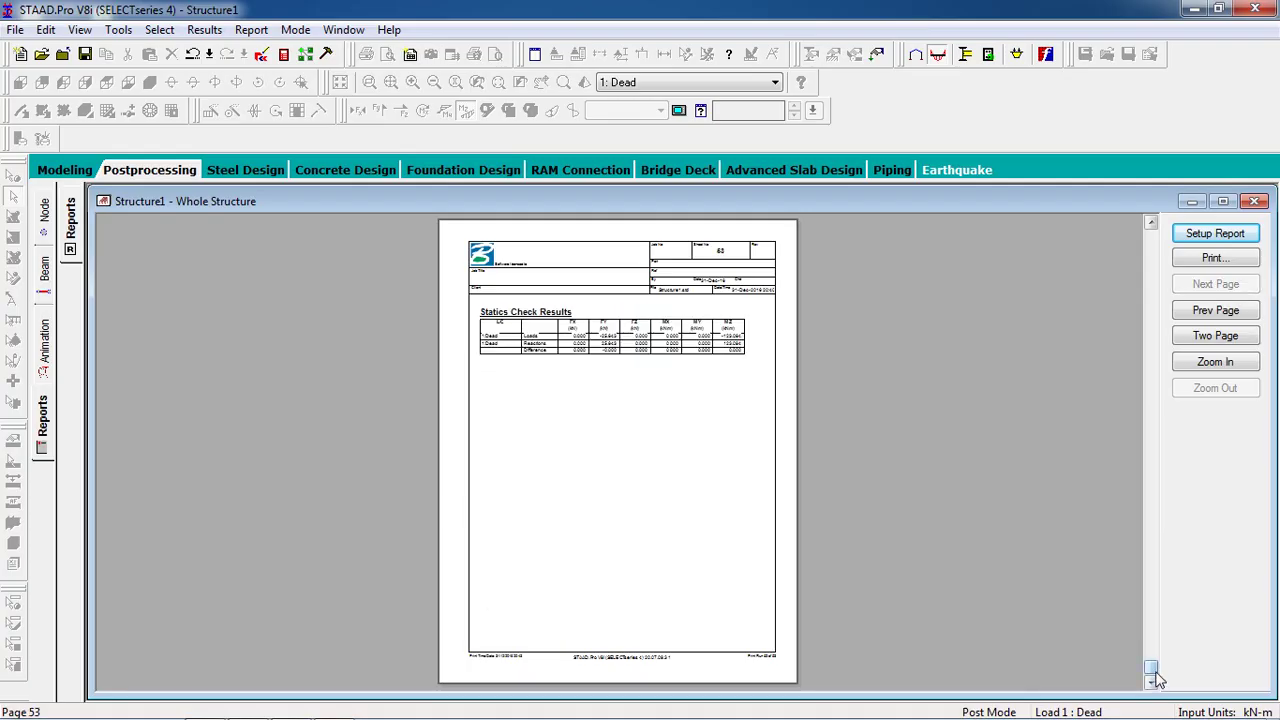
pyautogui.press('Home')
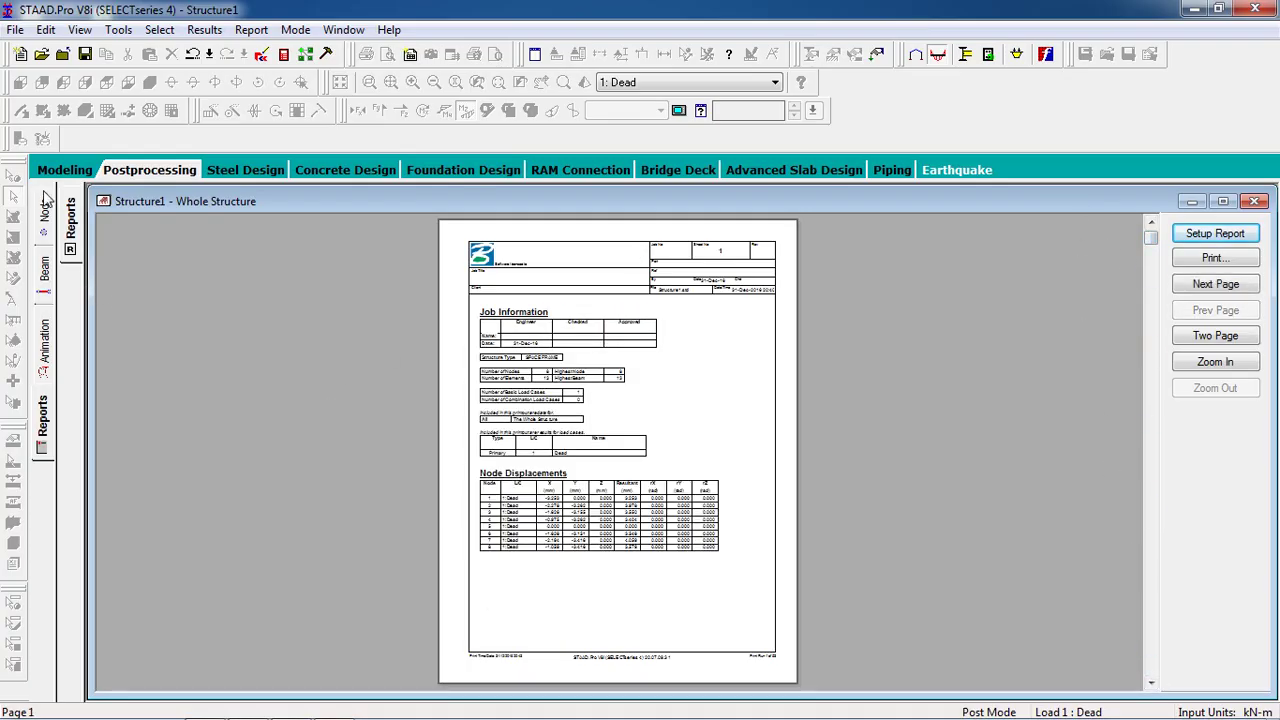
pyautogui.click(65, 167)
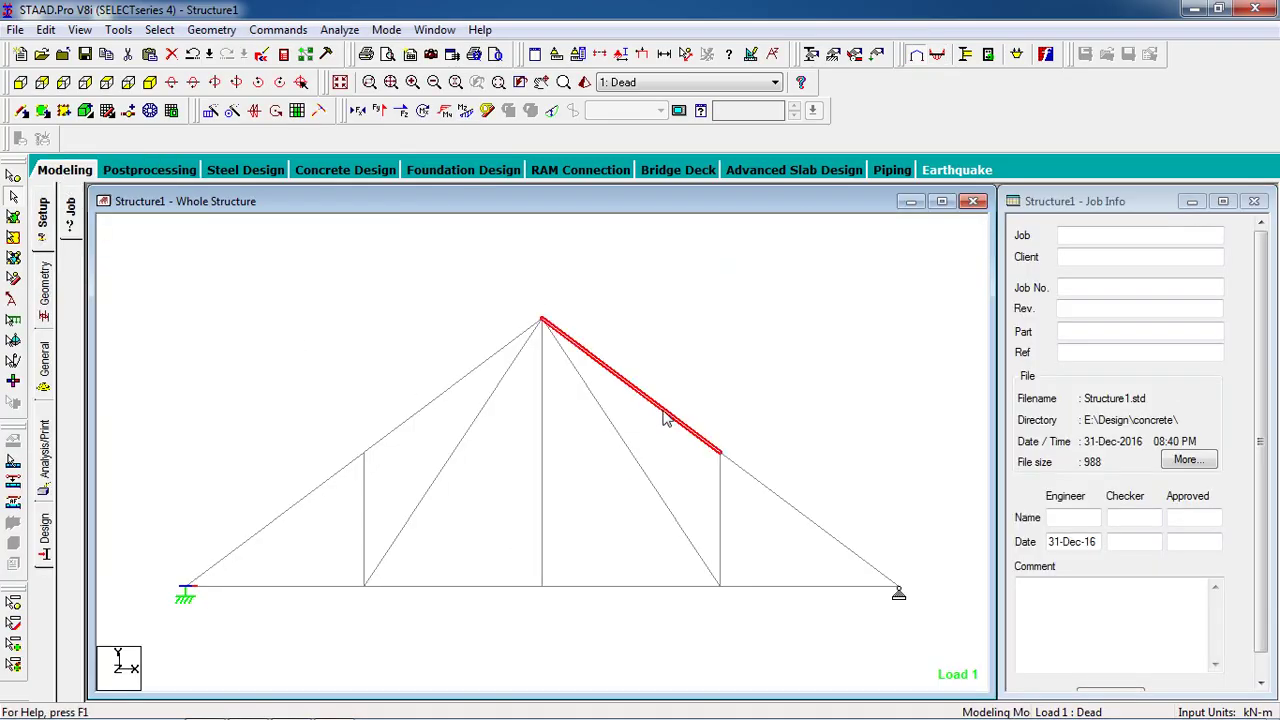